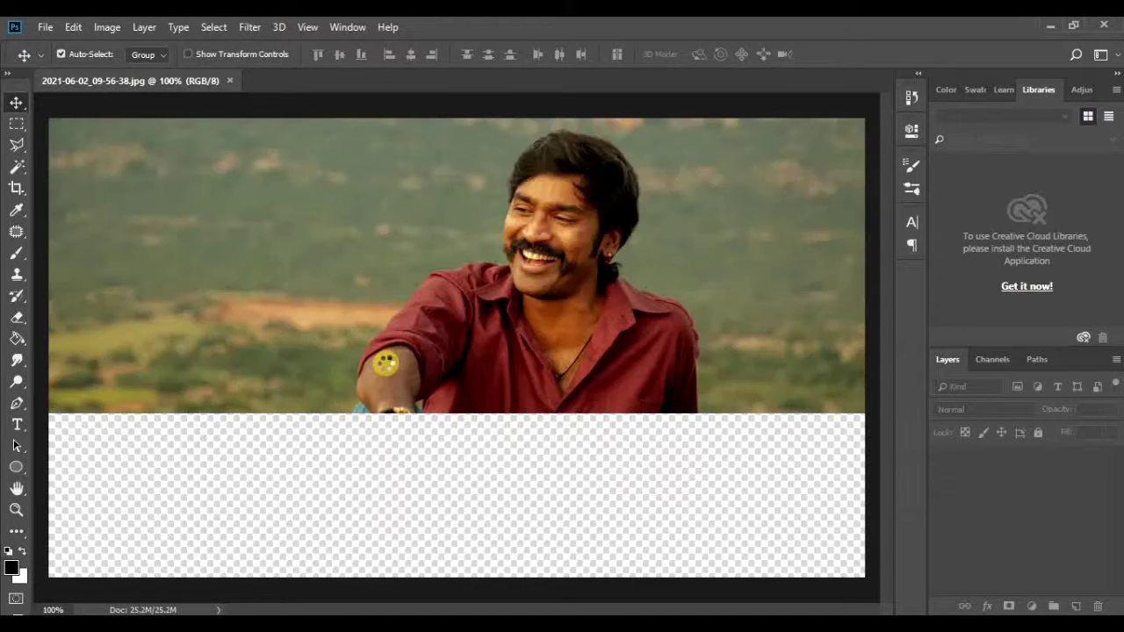
Zoom onto the face and duplicate the photo twice into Layer 1 and Layer 1 copy.
mouse_move(533, 231)
left_mouse_down()
mouse_move(627, 326)
mouse_move(670, 394)
mouse_move(629, 347)
left_mouse_up()
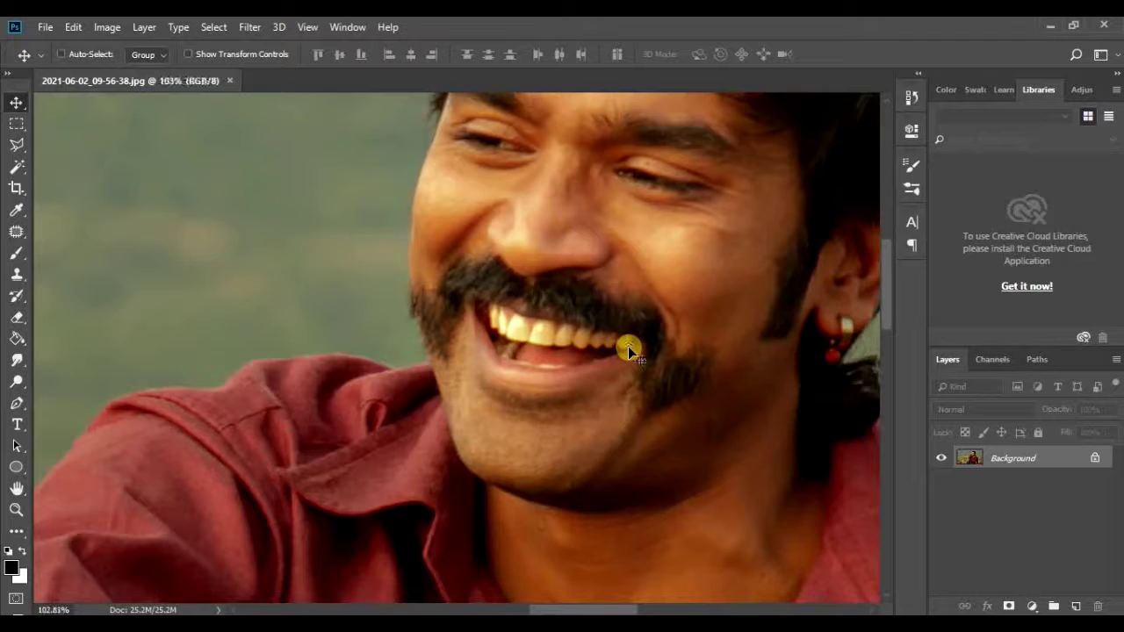
key("ctrl+j")
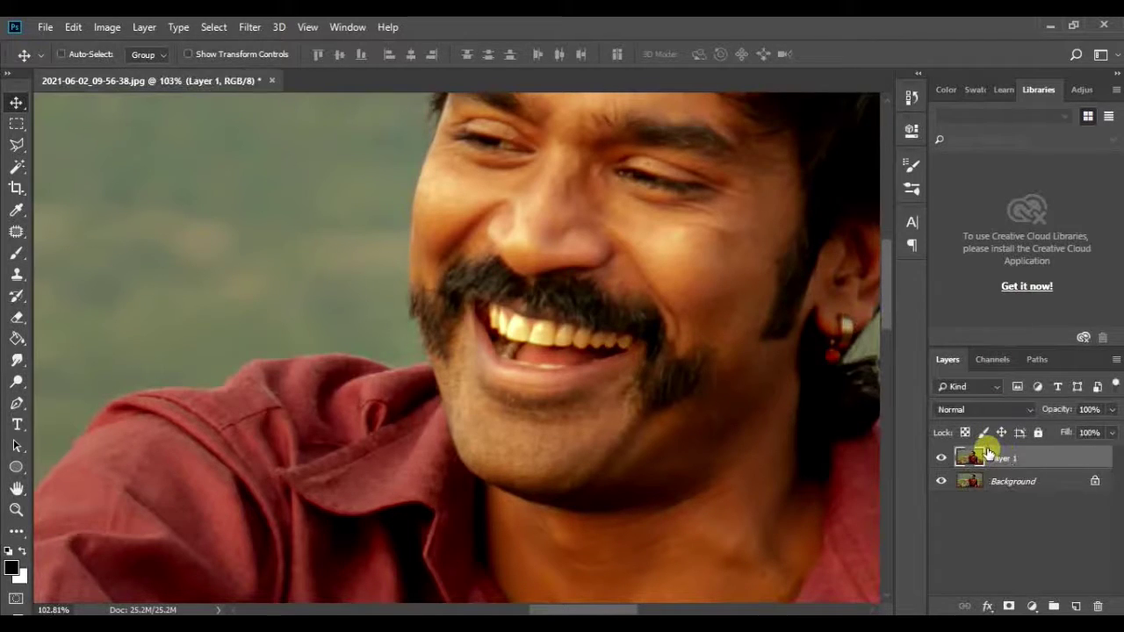
key("ctrl+j")
key("b")
key("ctrl+plus")
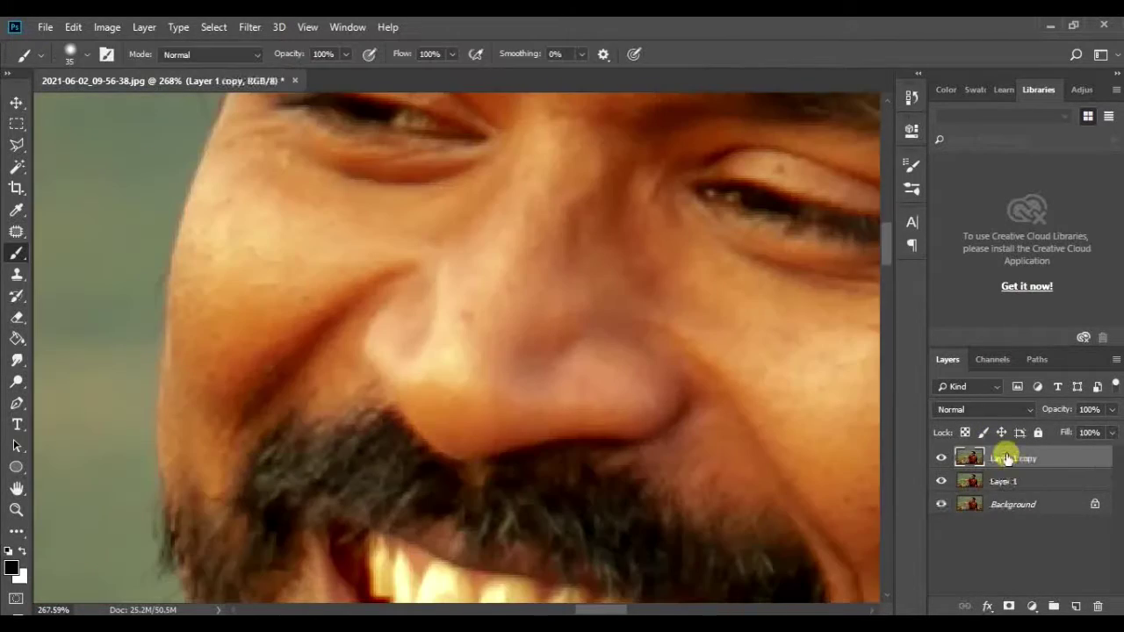
Run Filter > Other > High Pass on Layer 1 copy at a 4.0-pixel radius.
left_click(263, 27)
mouse_move(334, 355)
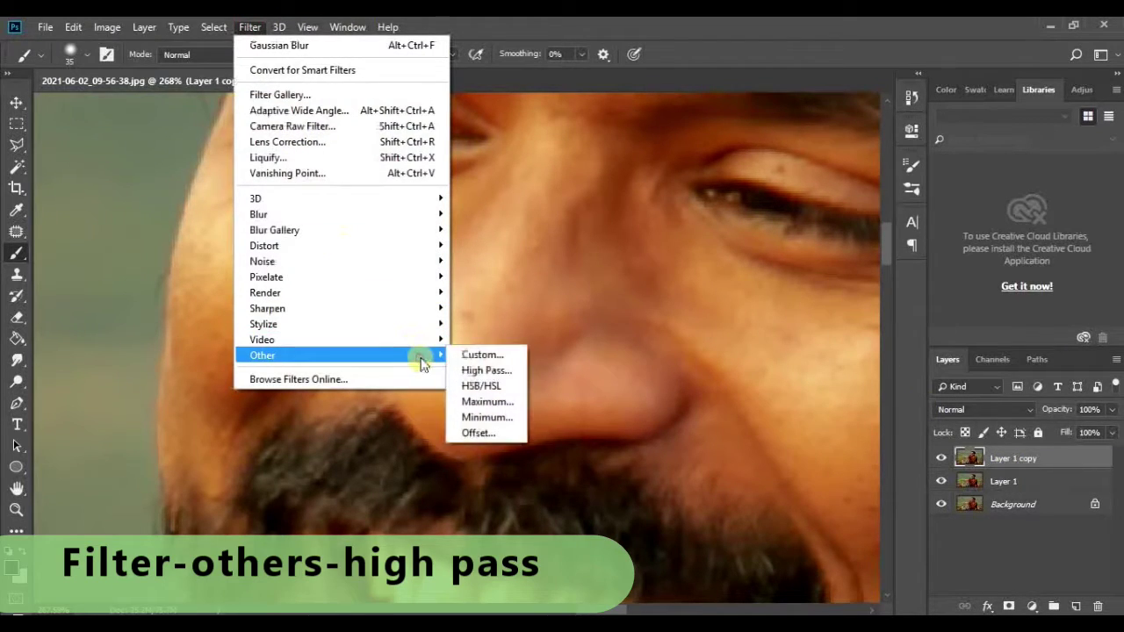
left_click(487, 370)
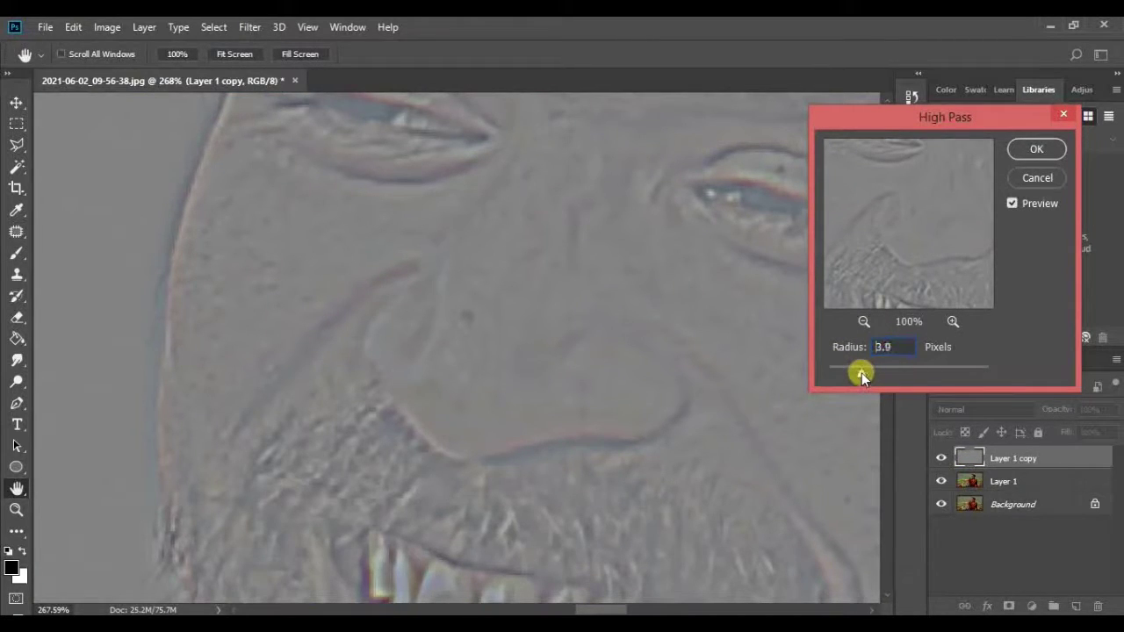
left_click_drag(864, 373, 862, 372)
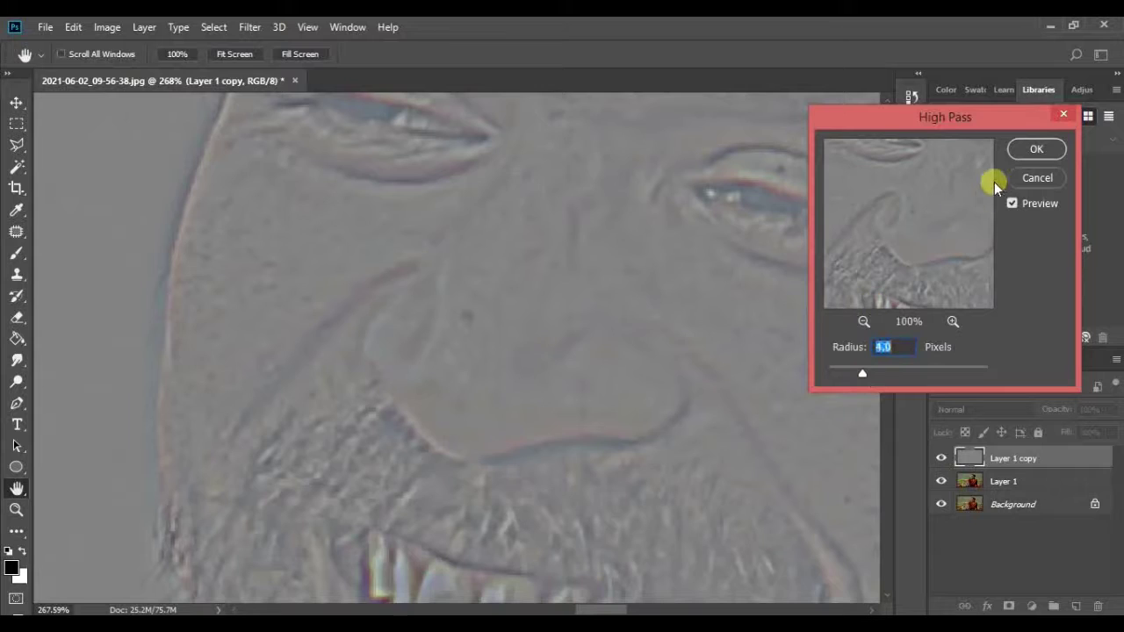
left_click(1019, 151)
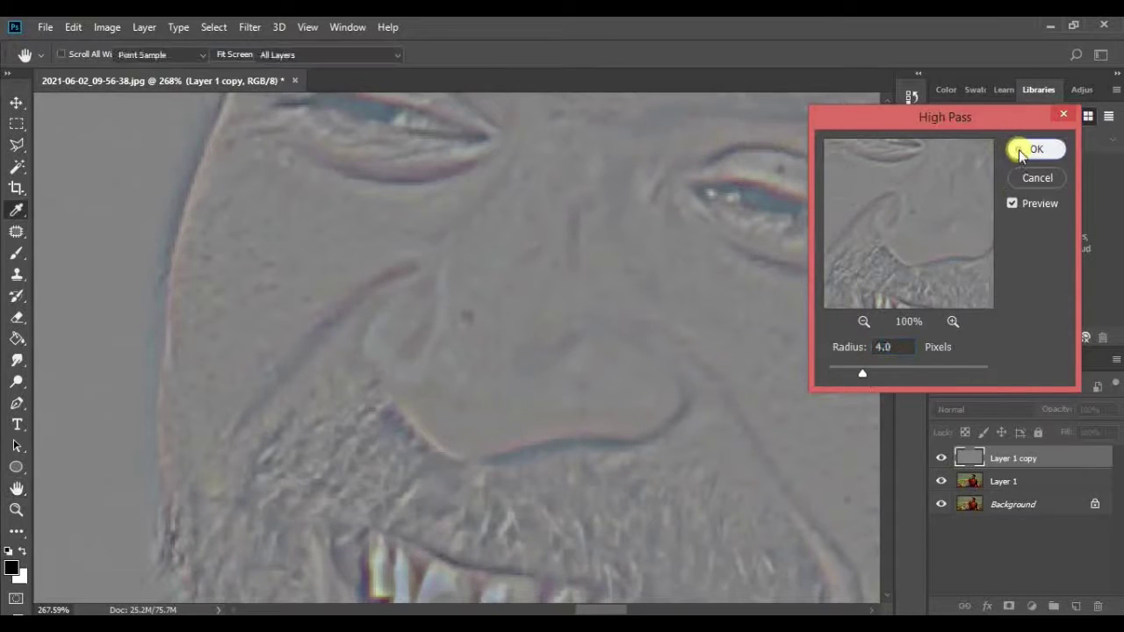
Soften Layer 1 copy with Filter > Blur > Gaussian Blur at a 1.5-pixel radius.
left_click(273, 27)
left_click(249, 27)
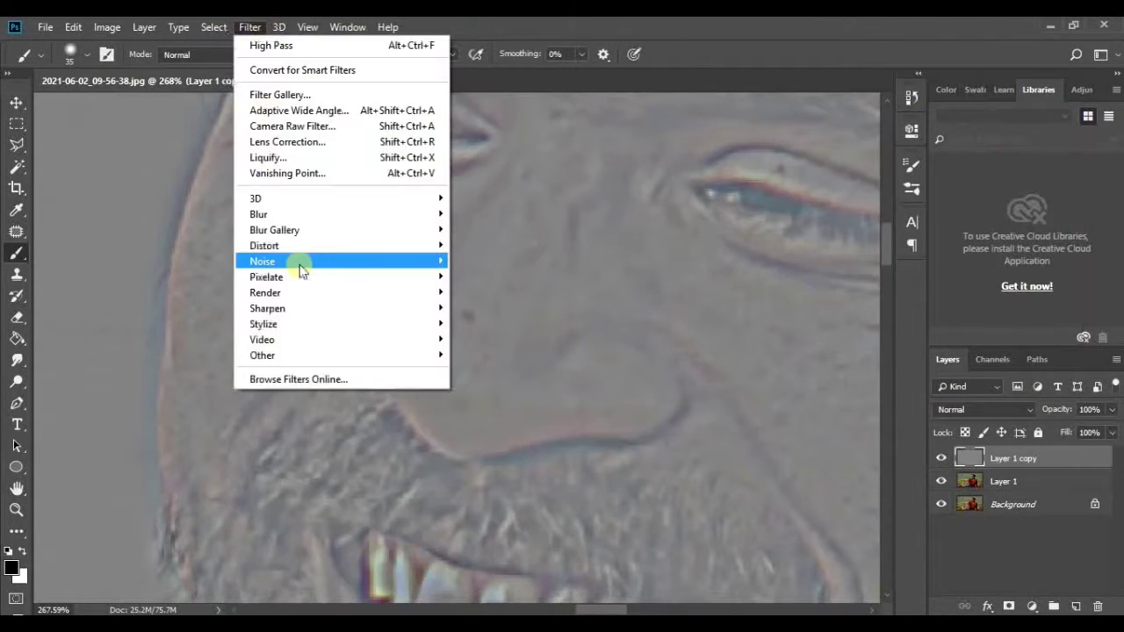
left_click(307, 216)
left_click(482, 277)
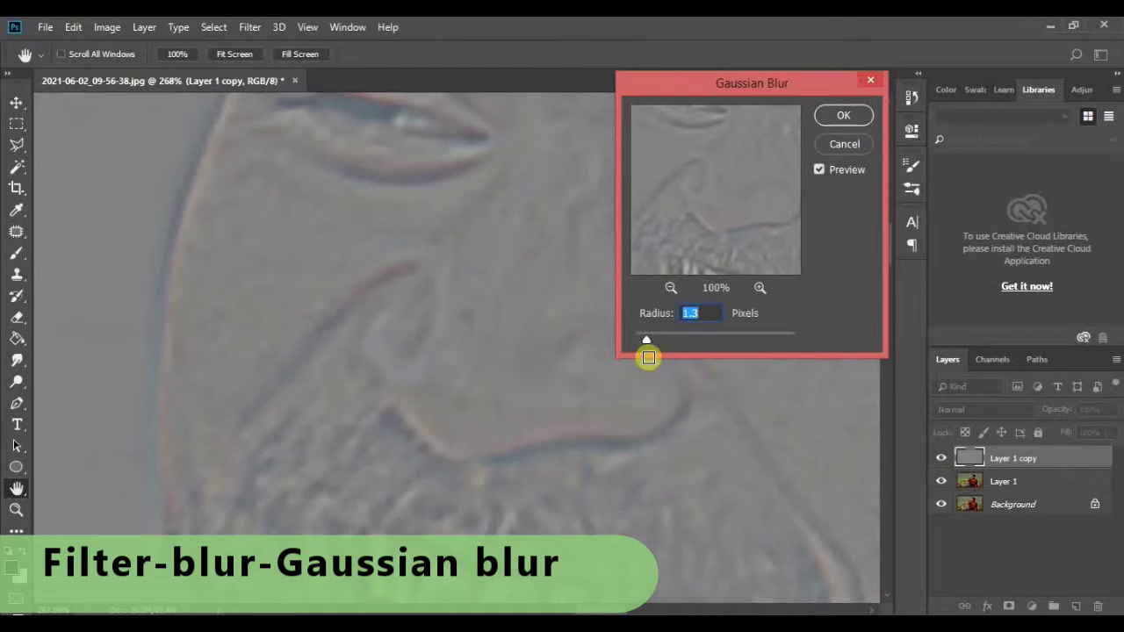
type("1.5")
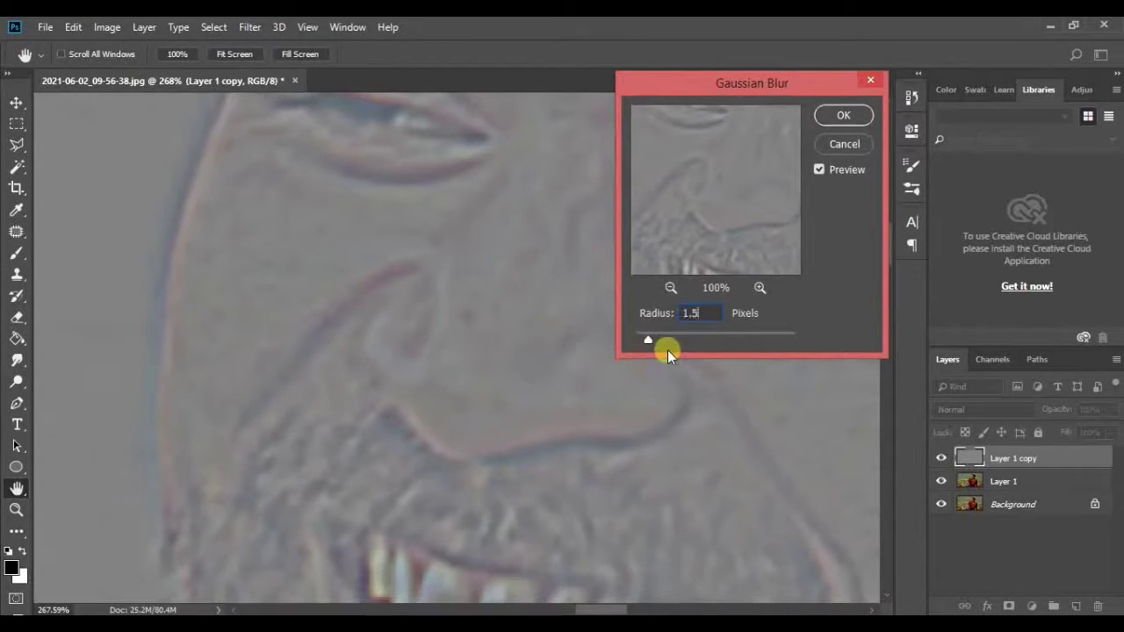
left_click(834, 116)
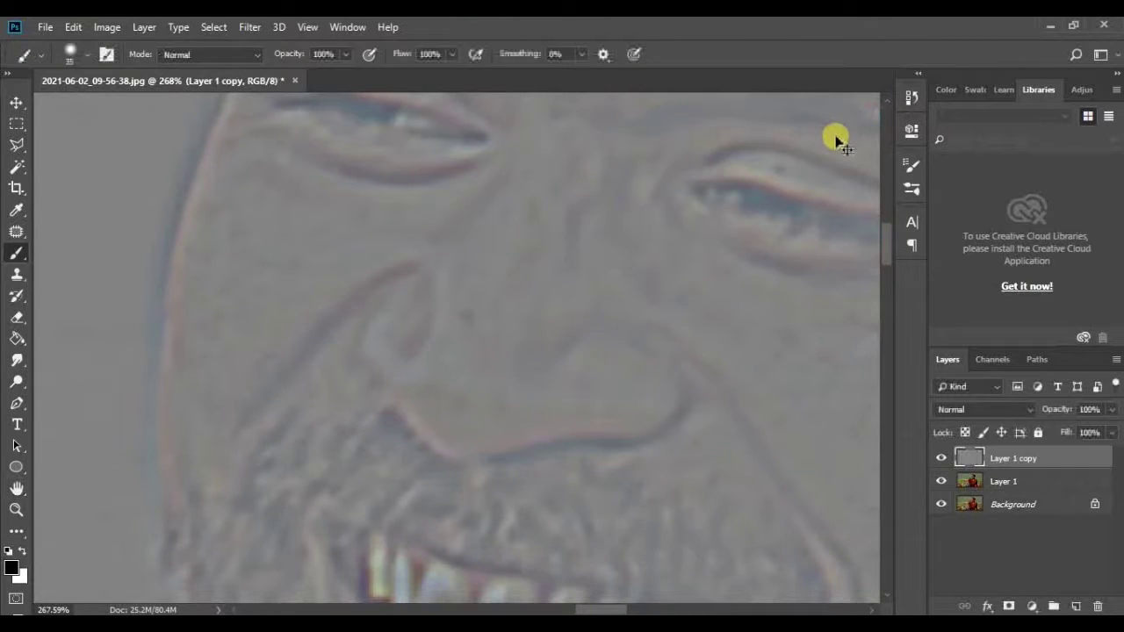
Invert Layer 1 copy's colours with Image > Adjustments > Invert.
left_click(961, 410)
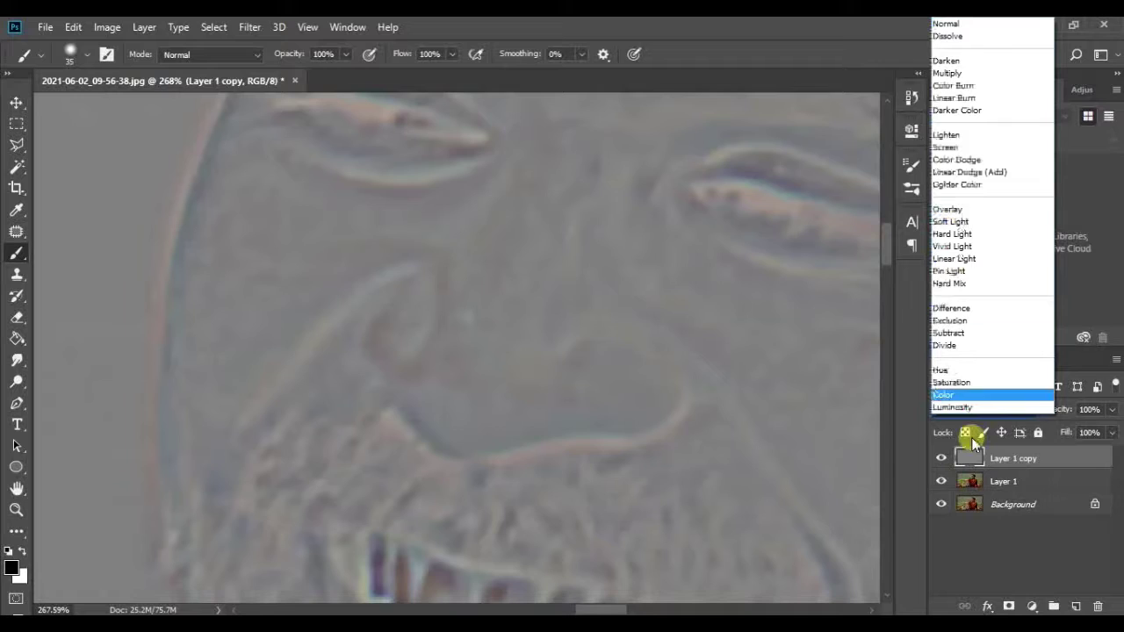
left_click(973, 528)
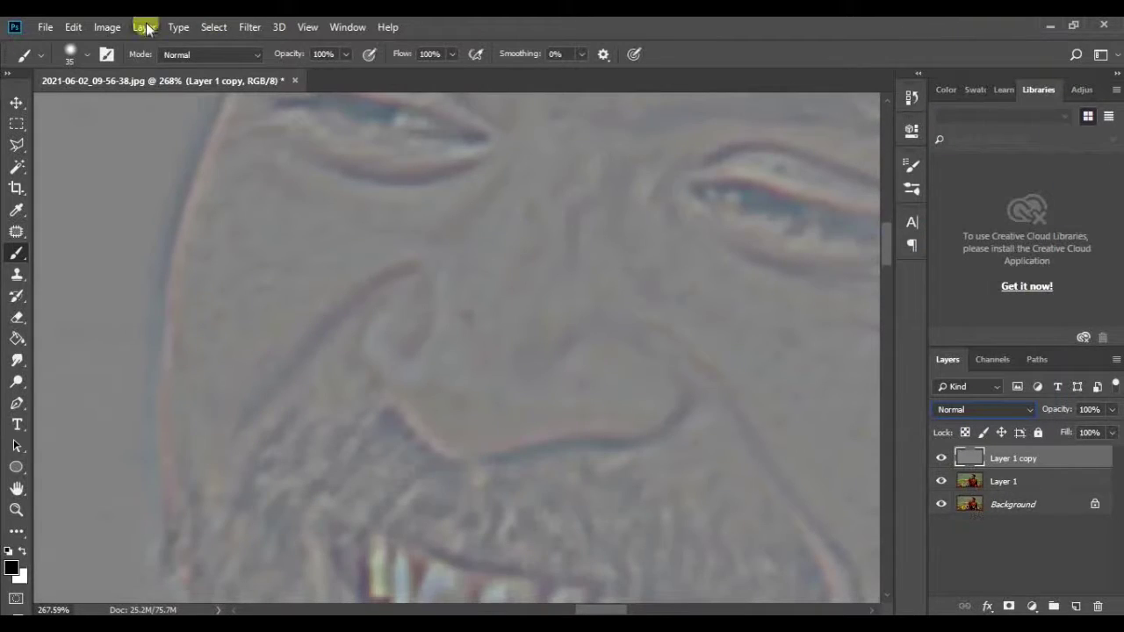
left_click(88, 27)
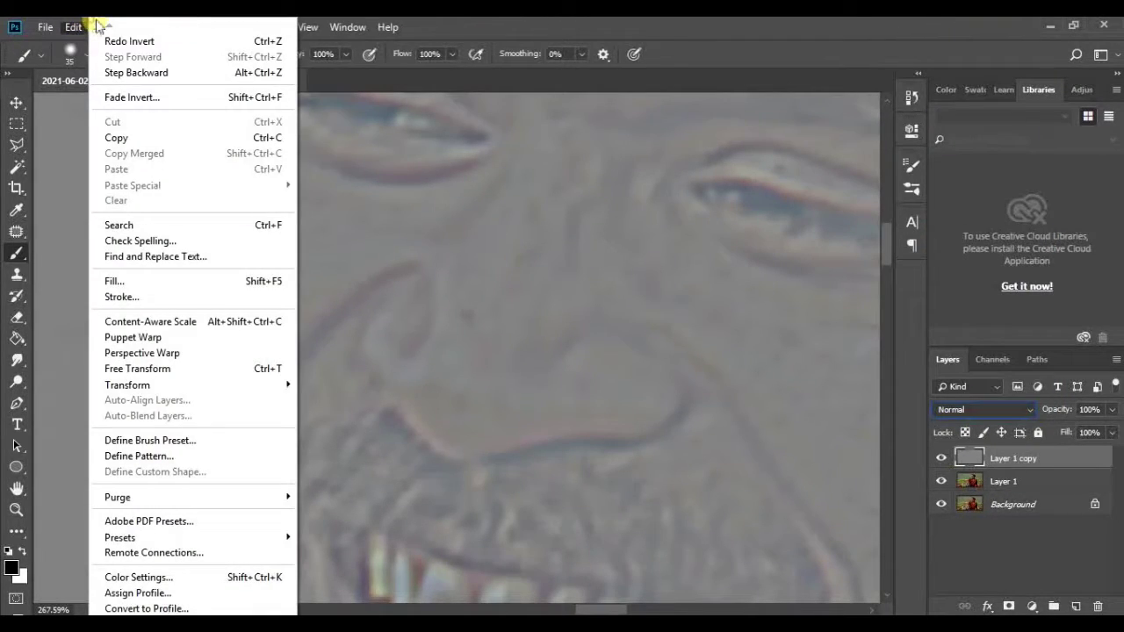
left_click(72, 27)
left_click(106, 26)
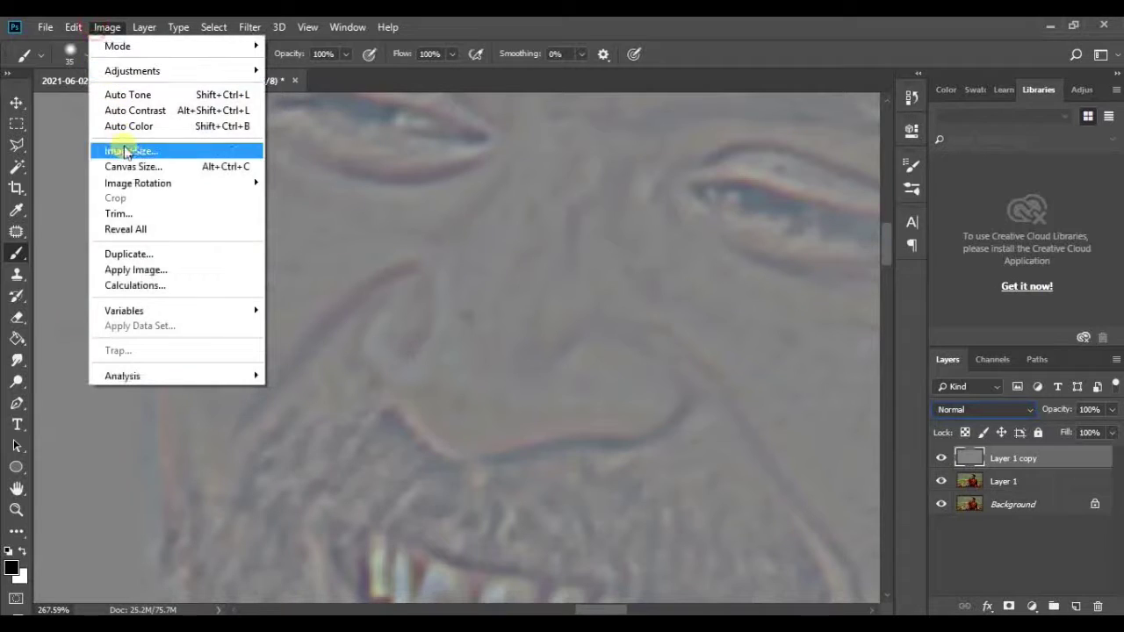
mouse_move(132, 71)
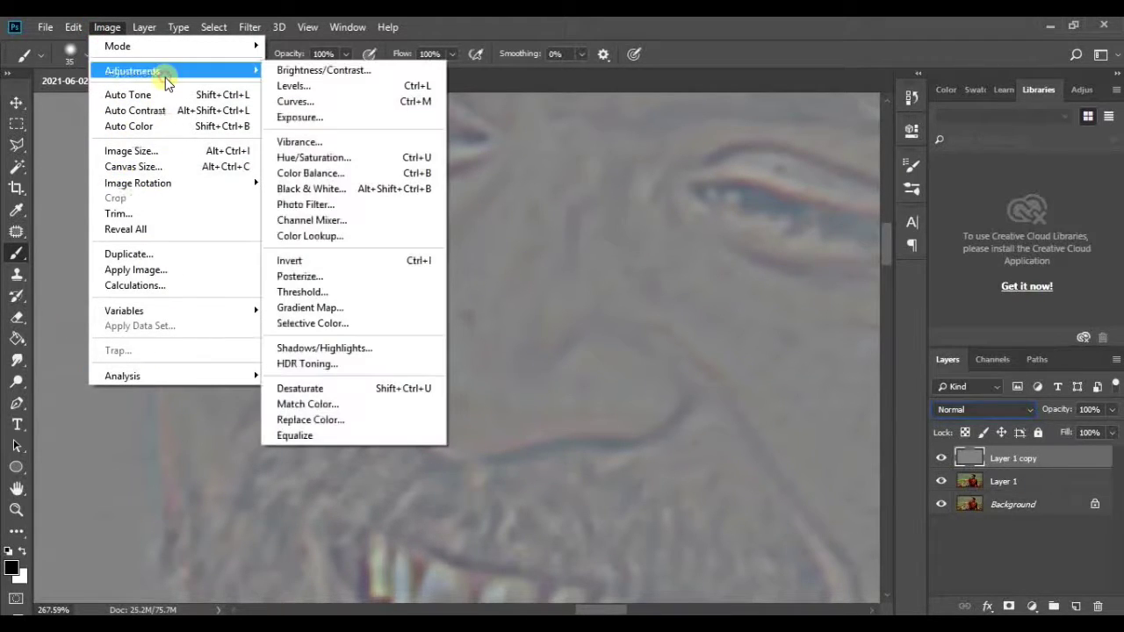
left_click(194, 70)
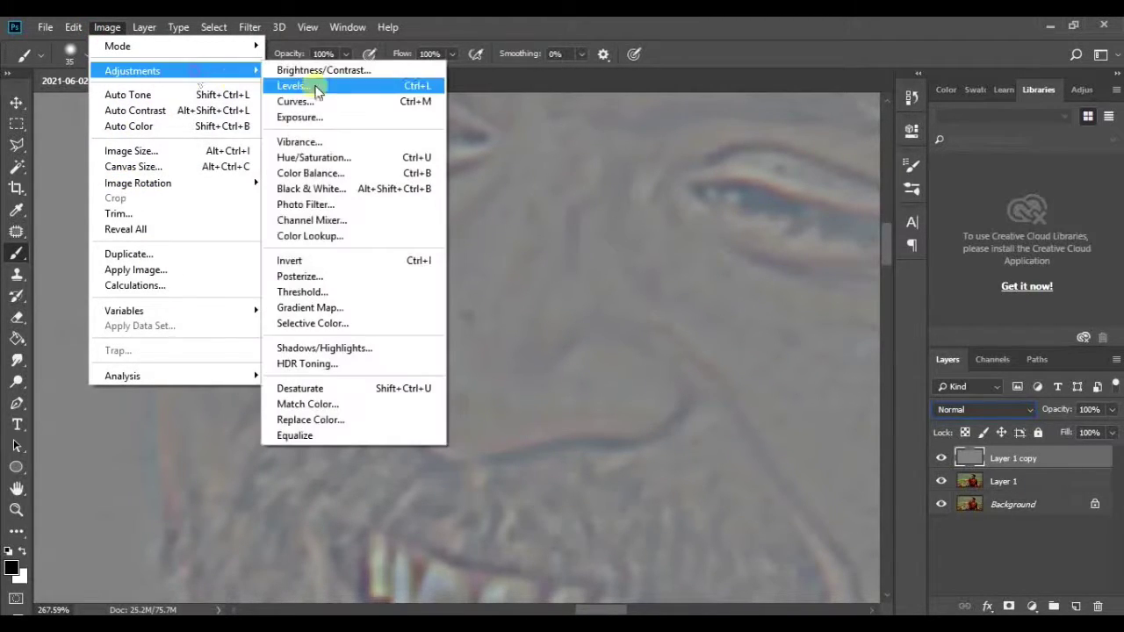
left_click(327, 263)
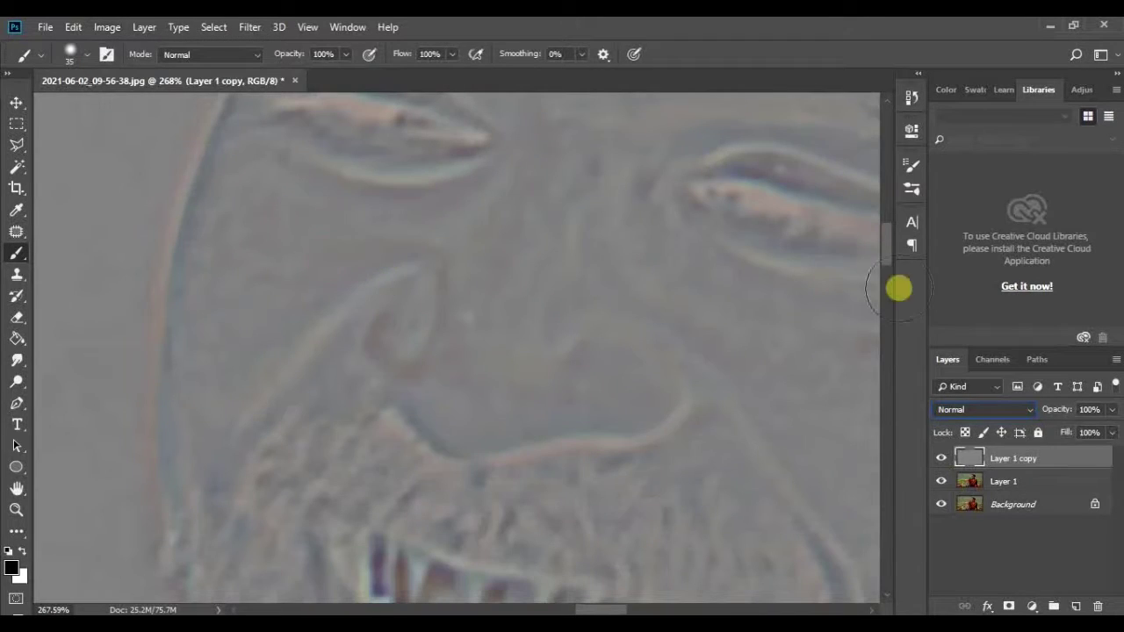
Set Layer 1 copy's blend mode to Linear Light and check the smoothed face.
left_click(986, 413)
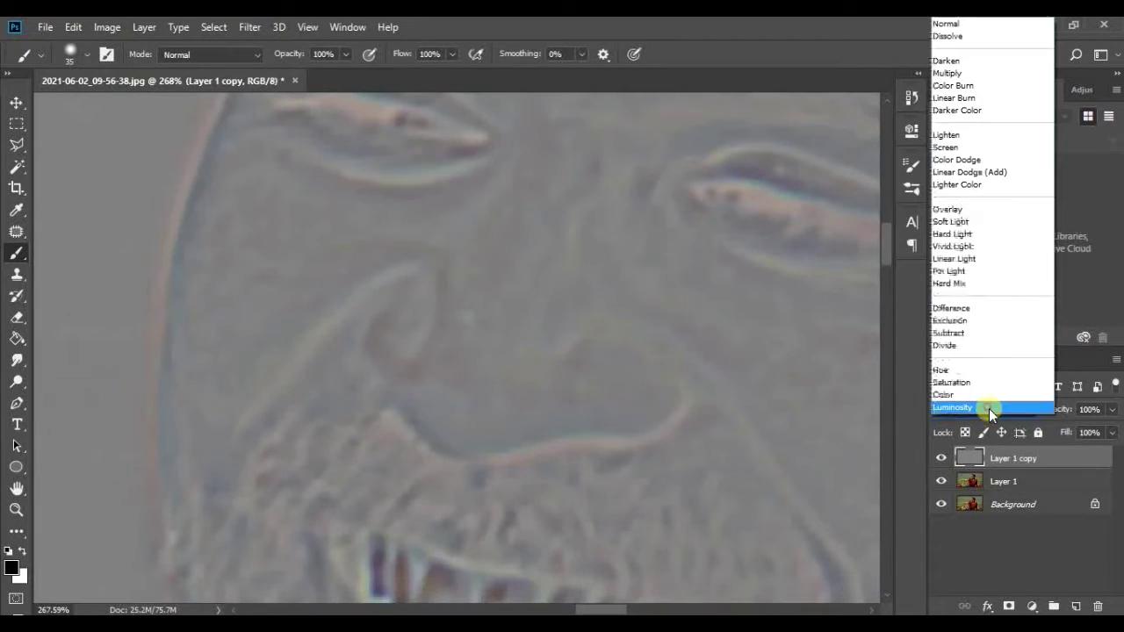
left_click(954, 258)
mouse_move(574, 268)
left_mouse_down()
mouse_move(477, 243)
mouse_move(557, 283)
left_mouse_up()
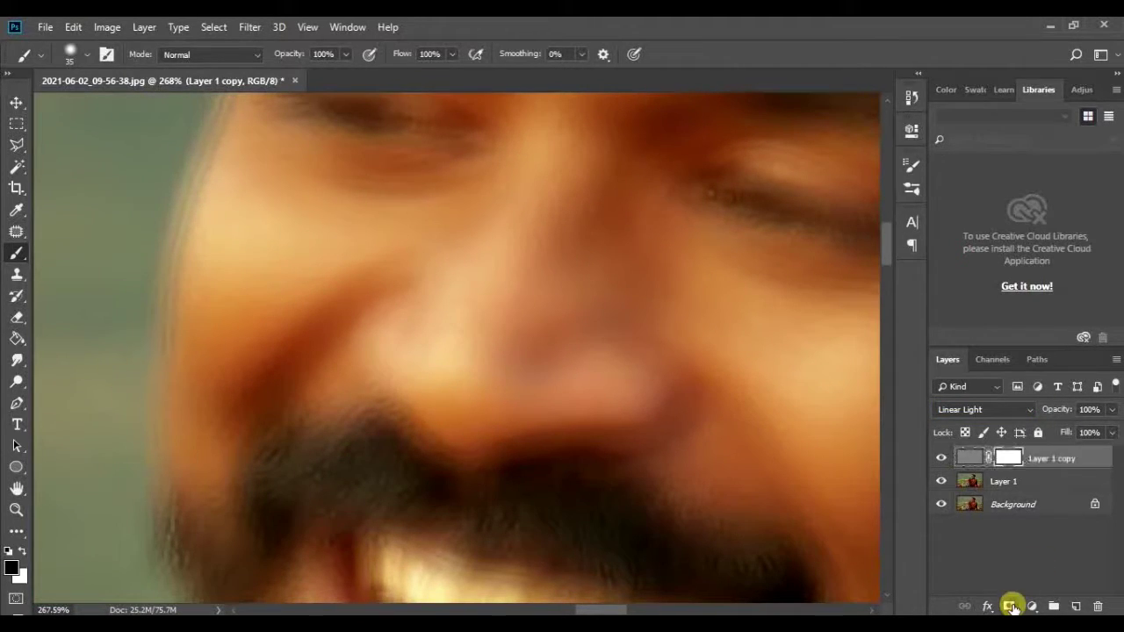
Invert the mask to black and lower the brush hardness to 15%.
key("ctrl+i")
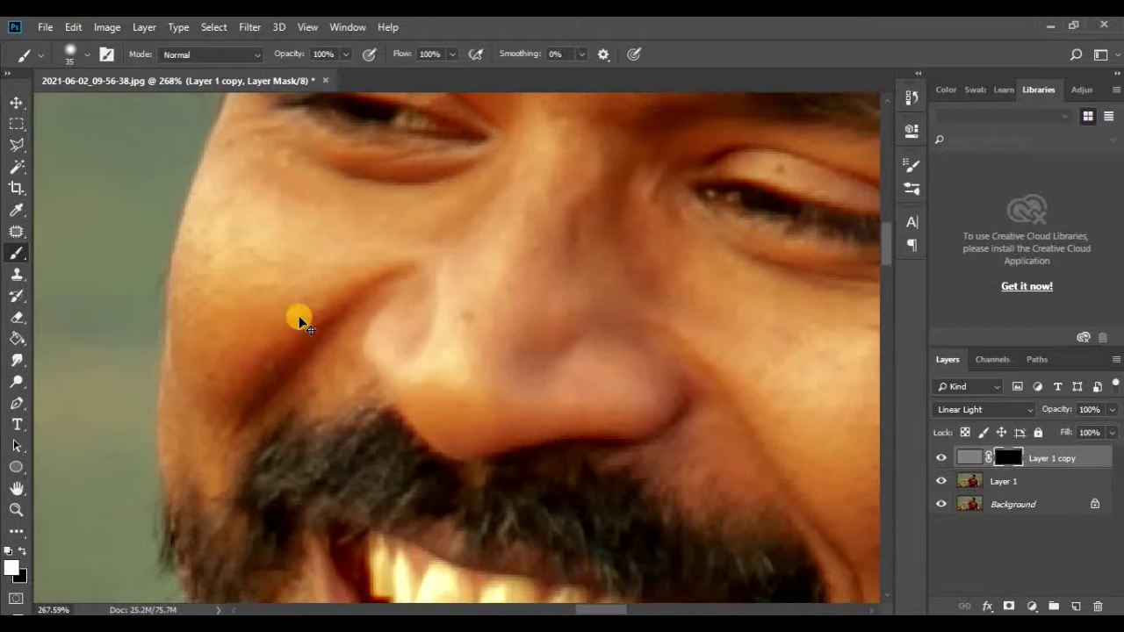
left_click_drag(266, 283, 276, 269)
right_click(278, 291)
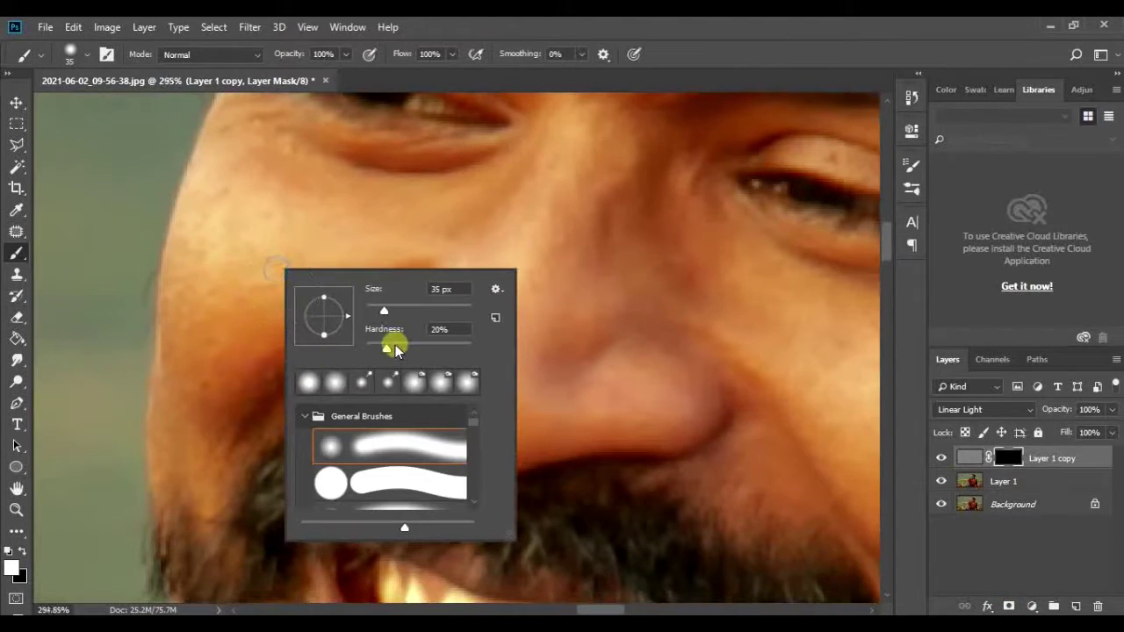
left_click_drag(395, 347, 382, 347)
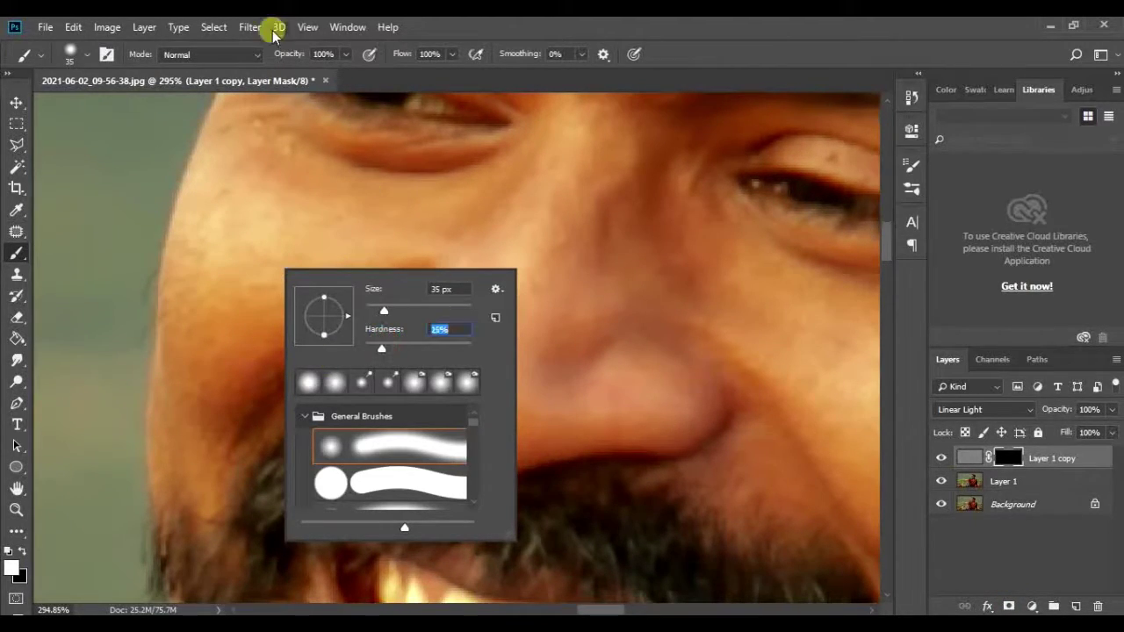
key("Return")
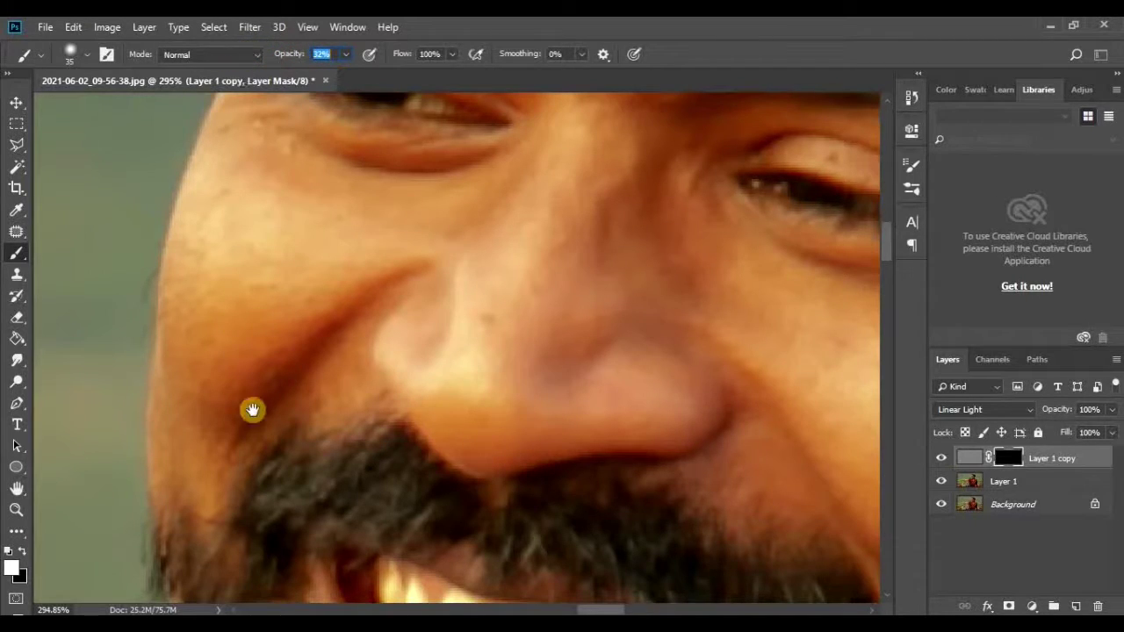
Paint the smoothing back in along the hairline, forehead and cheek with the white brush.
left_click_drag(252, 410, 240, 356)
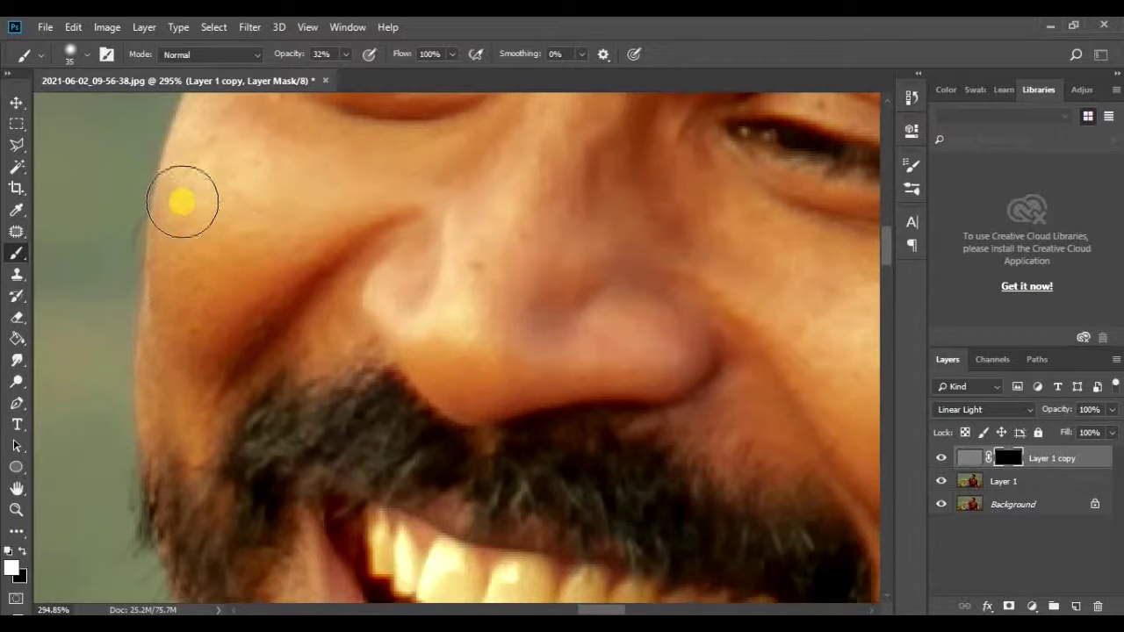
left_click_drag(208, 202, 192, 353)
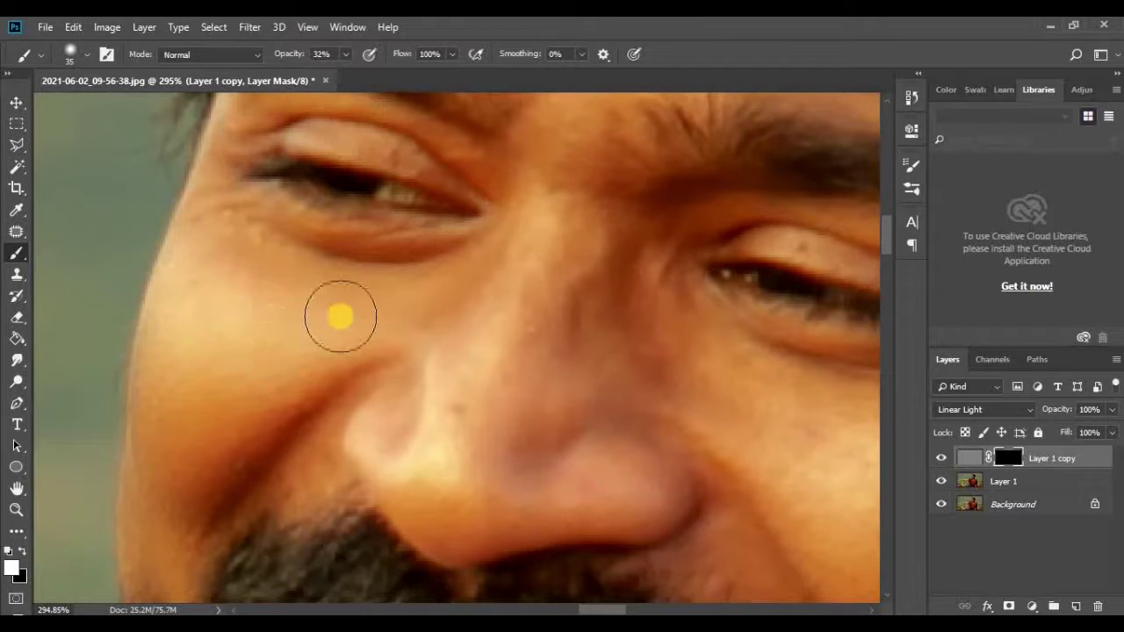
scroll(341, 316, "down", 3)
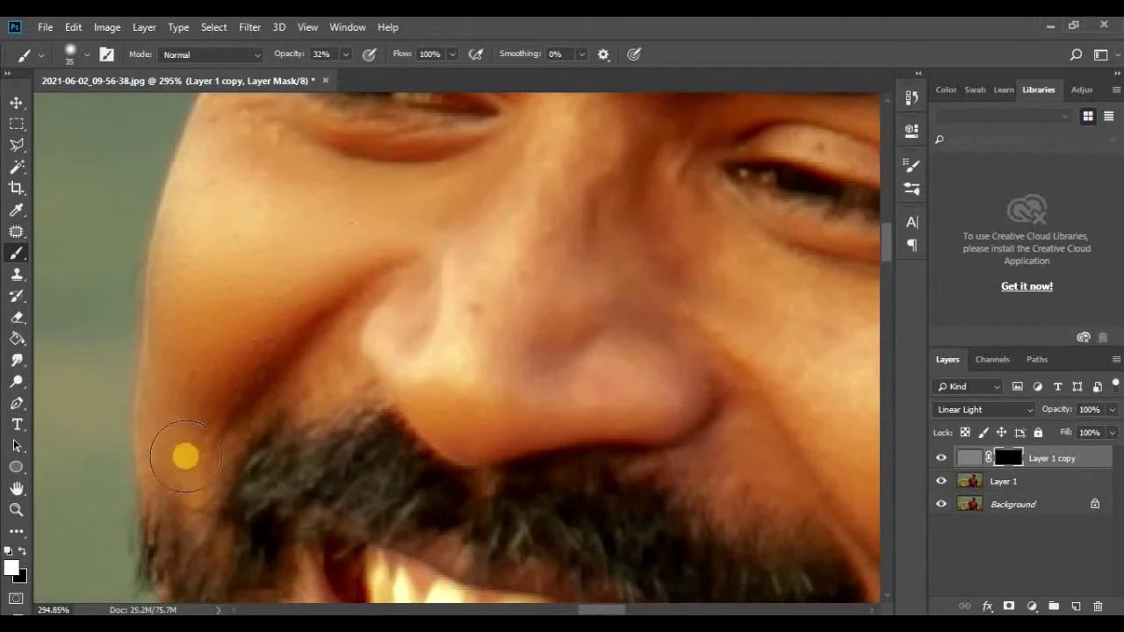
scroll(299, 262, "down", 5)
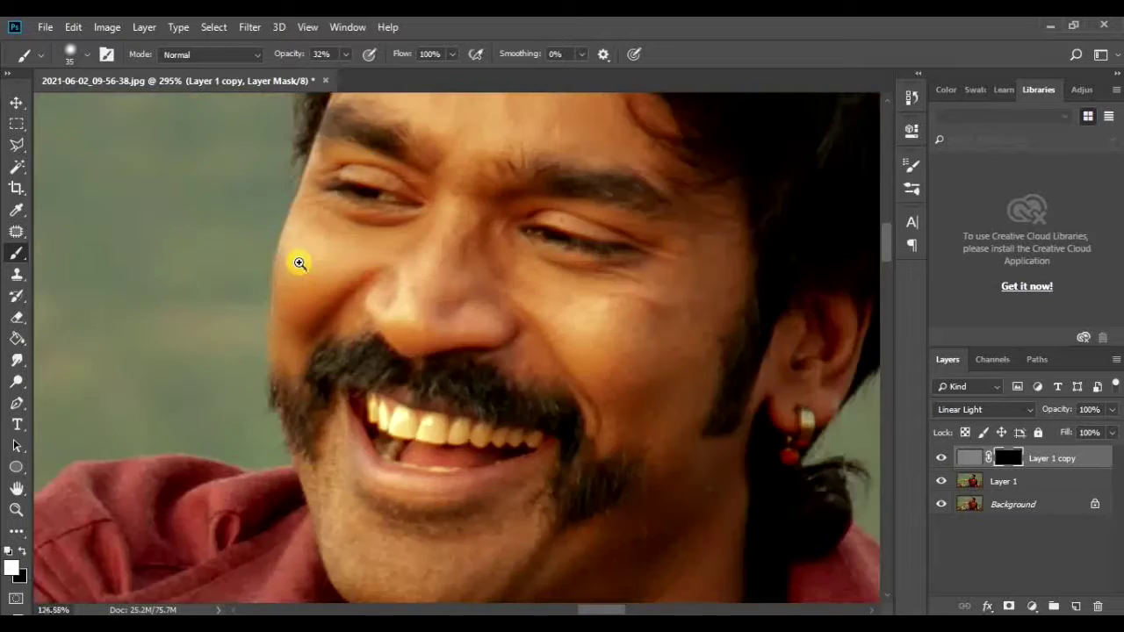
scroll(299, 263, "down", 2)
scroll(454, 190, "up", 1)
scroll(484, 196, "up", 1)
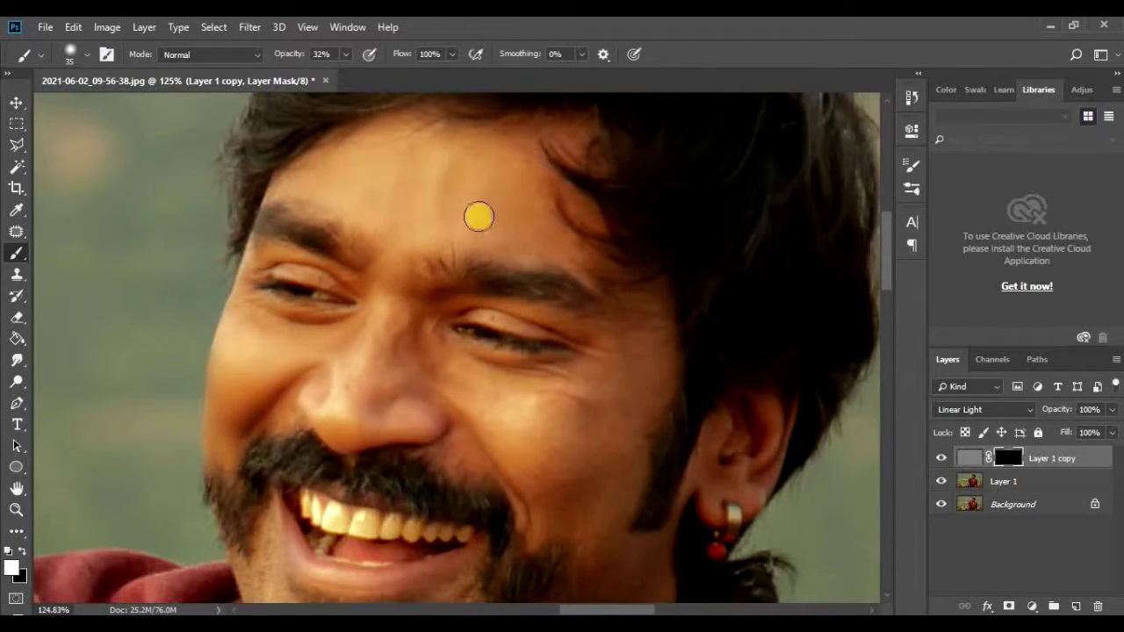
mouse_move(555, 236)
left_mouse_down()
mouse_move(605, 226)
mouse_move(570, 188)
left_mouse_up()
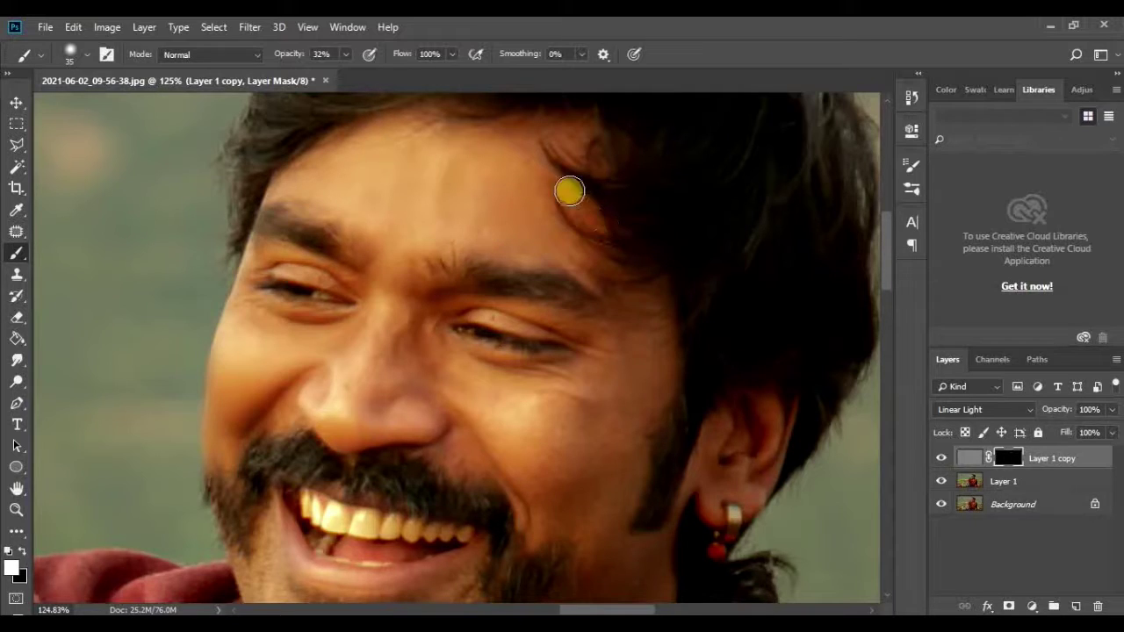
mouse_move(551, 129)
left_mouse_down()
mouse_move(600, 166)
mouse_move(534, 142)
left_mouse_up()
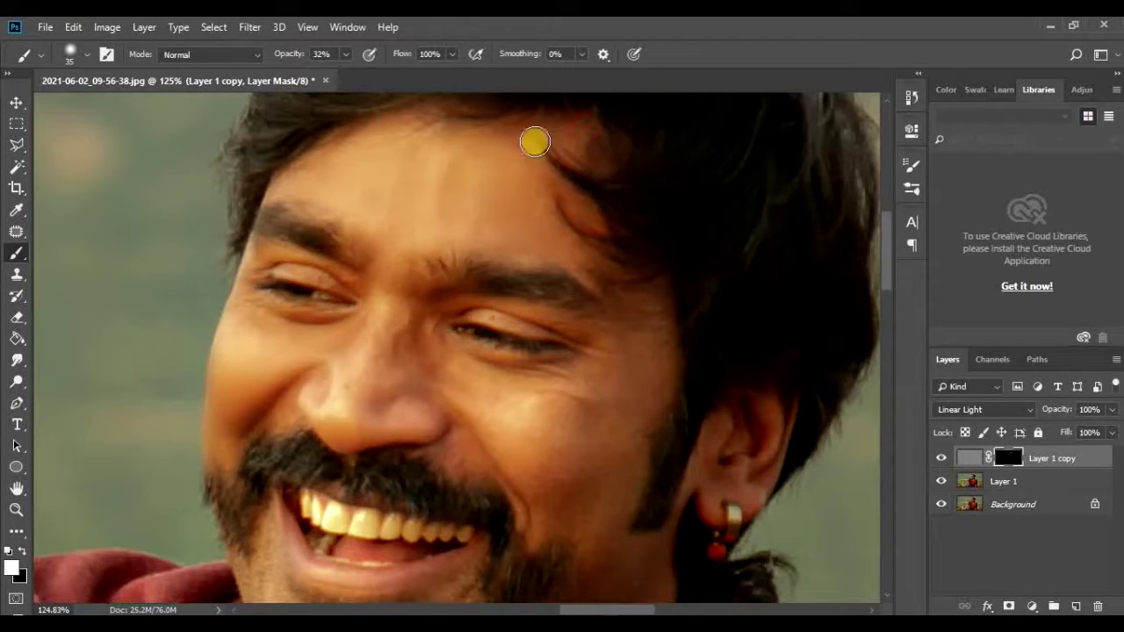
left_click_drag(481, 171, 400, 195)
left_click_drag(298, 347, 296, 284)
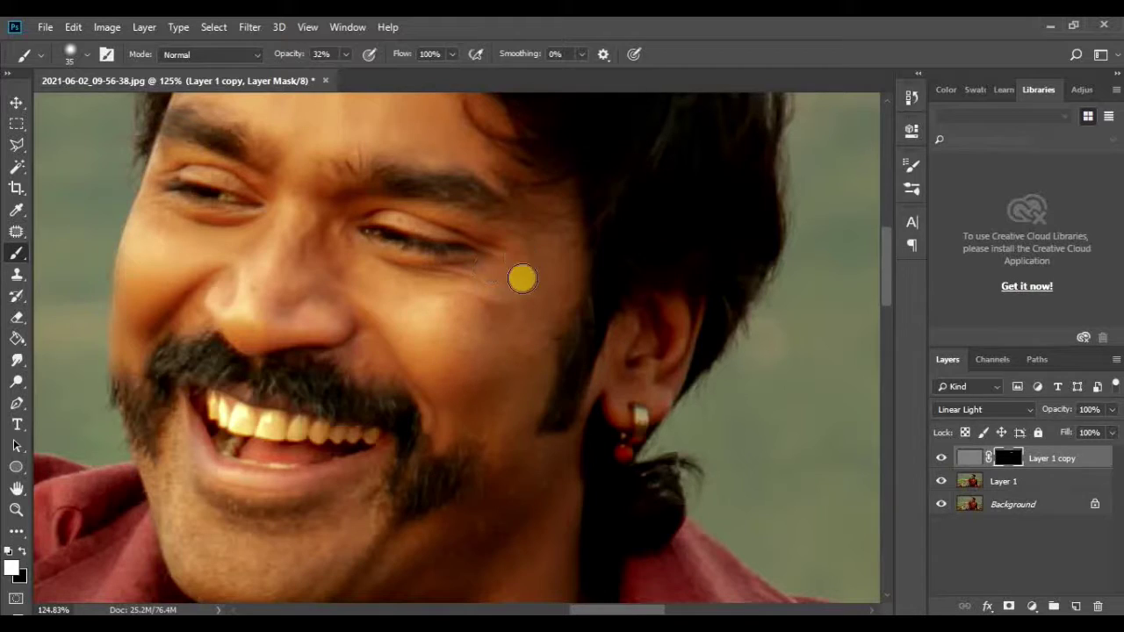
Resize the brush and paint smoothing over the cheeks, nose and eye area.
key("bracketright")
key("bracketright")
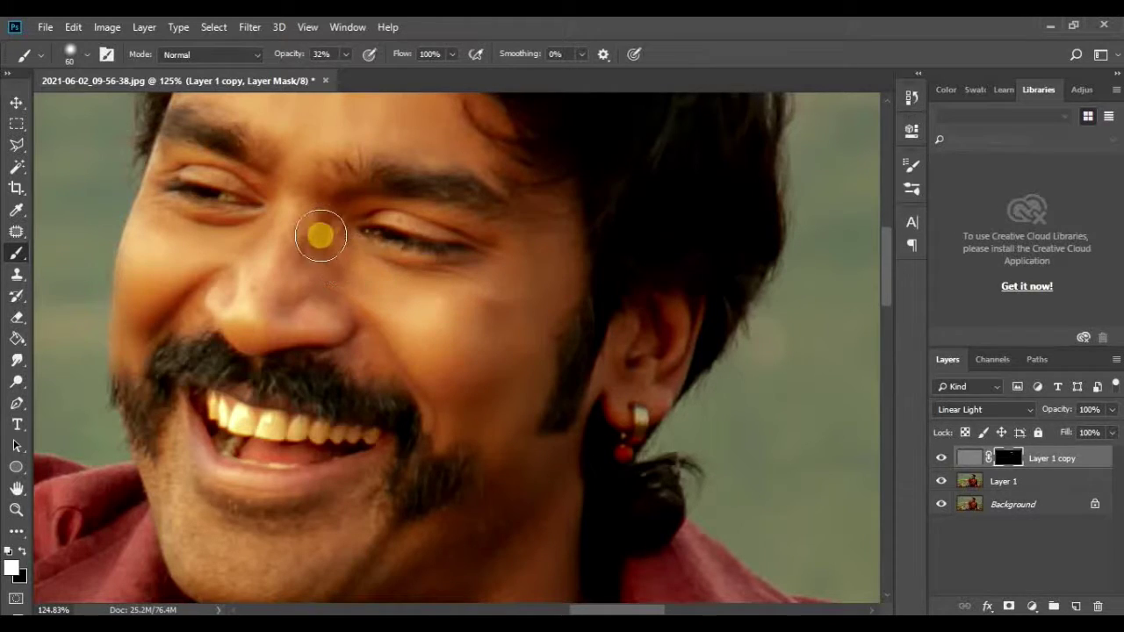
key("bracketleft")
key("bracketleft")
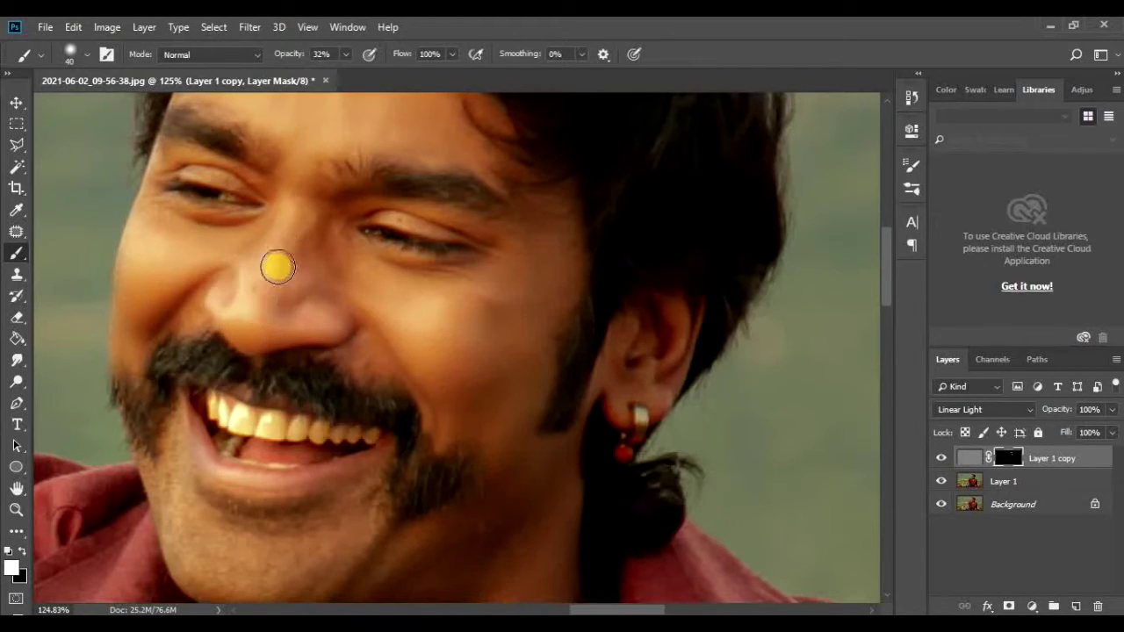
key("bracketleft")
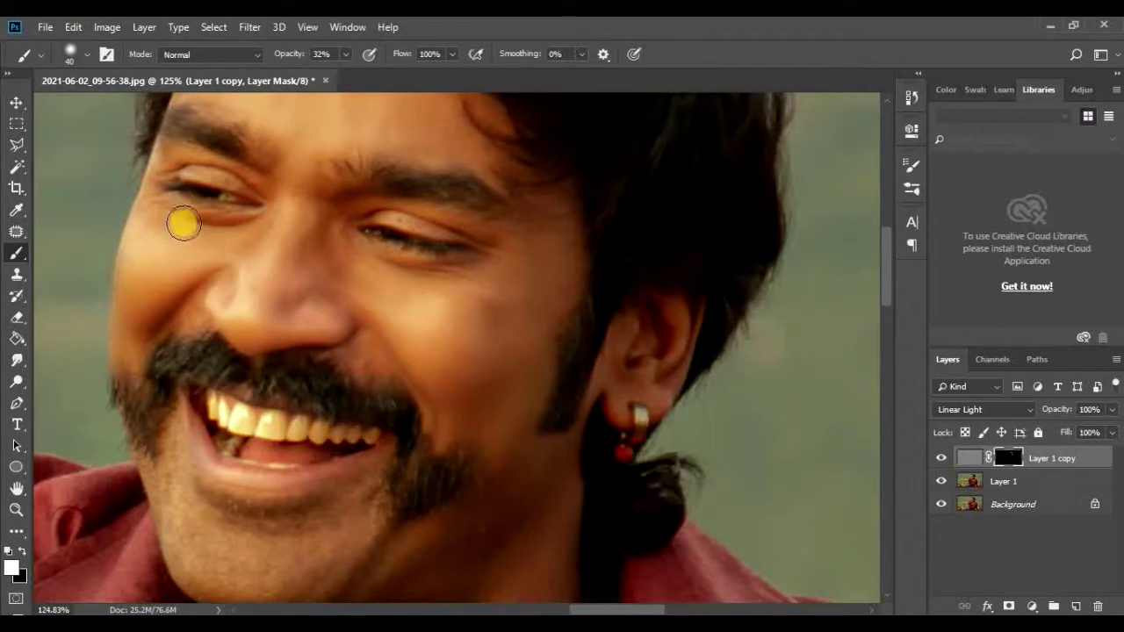
scroll(166, 215, "up", 2)
scroll(208, 220, "up", 2)
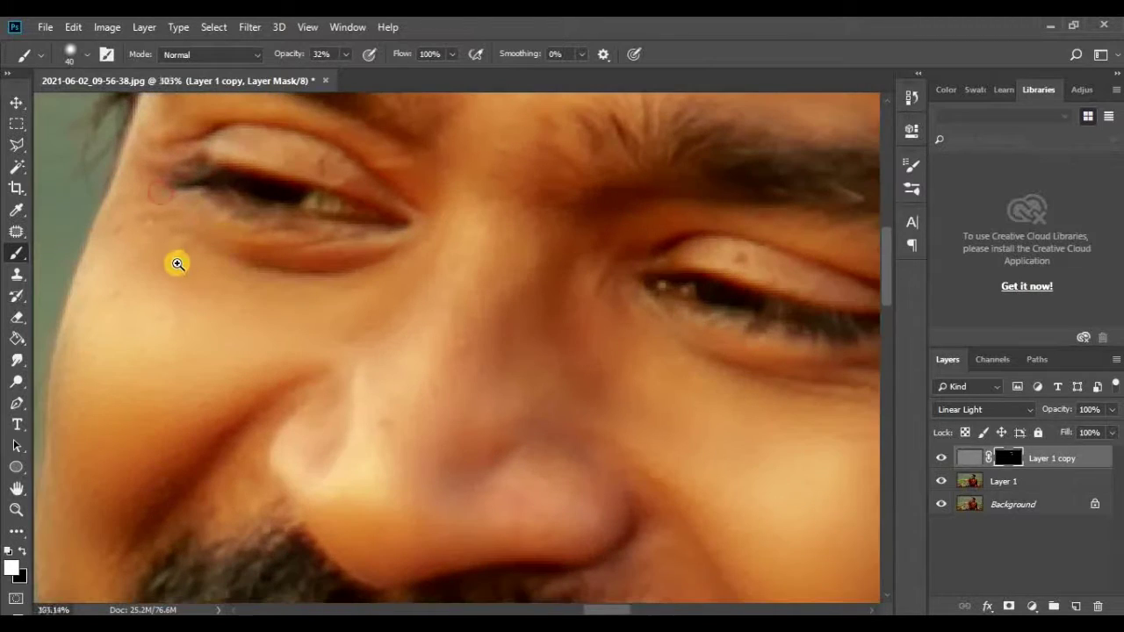
scroll(158, 251, "down", 4)
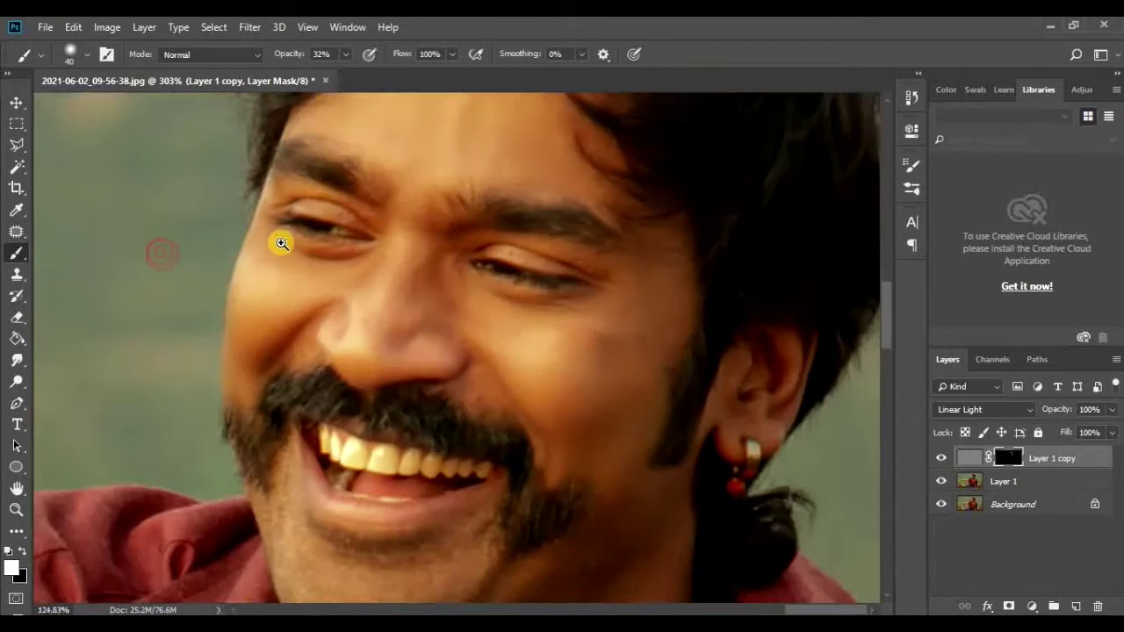
left_click_drag(258, 376, 250, 232)
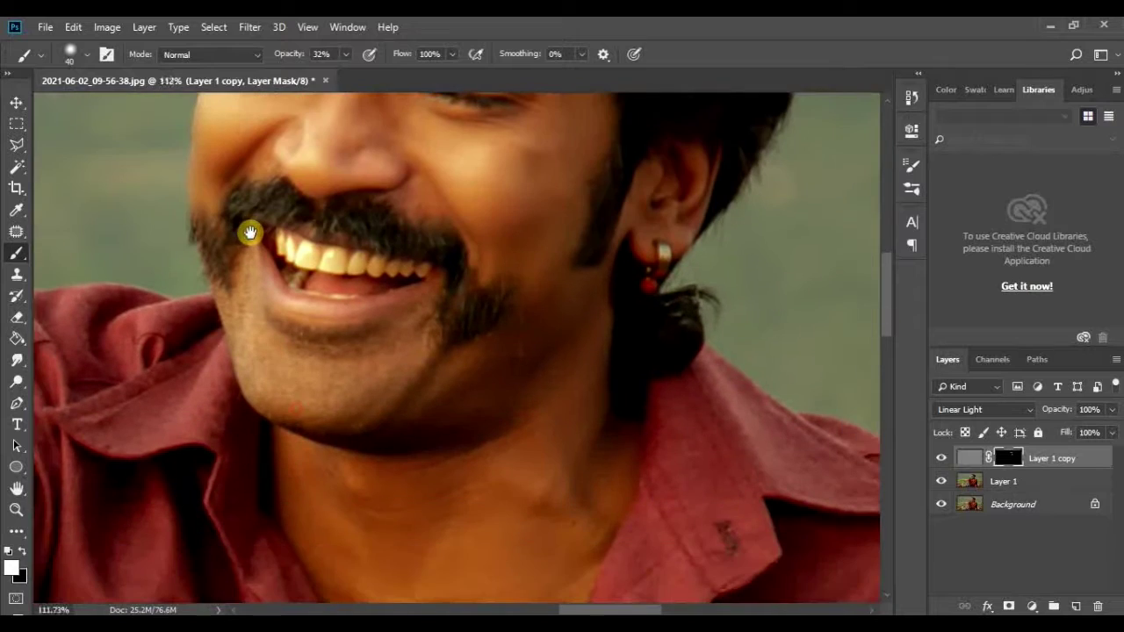
left_click_drag(509, 237, 409, 439)
scroll(324, 216, "up", 2)
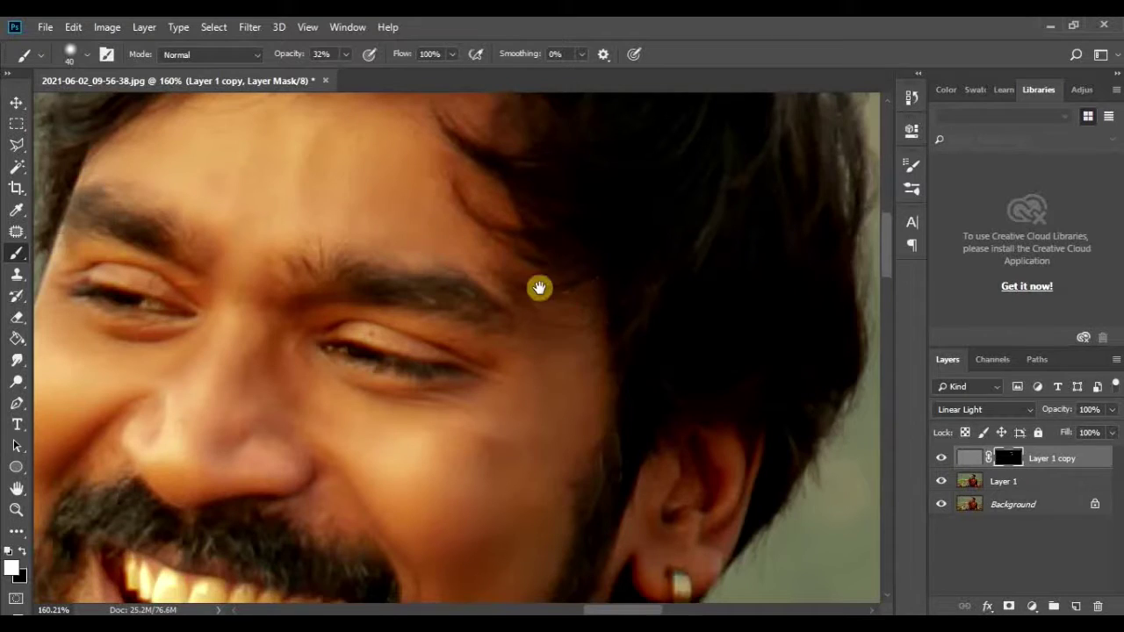
scroll(534, 276, "down", 5)
Enlarge the brush and paint smoothing into the chin, neck and upper chest.
key("bracketright")
key("bracketright")
key("bracketright")
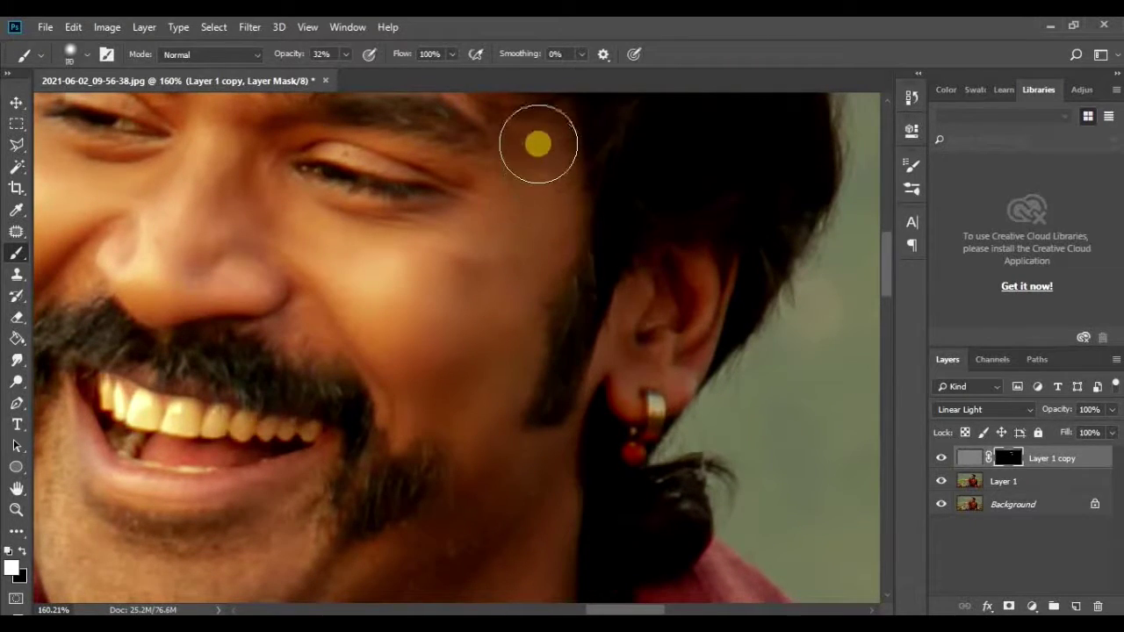
key("bracketright")
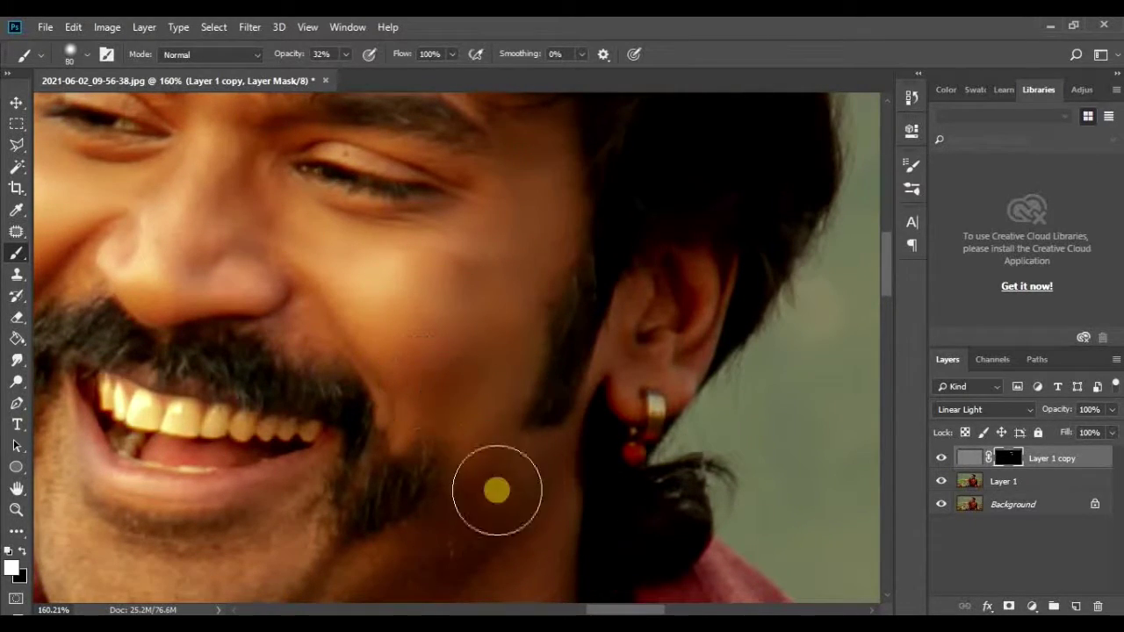
left_click_drag(497, 489, 559, 258)
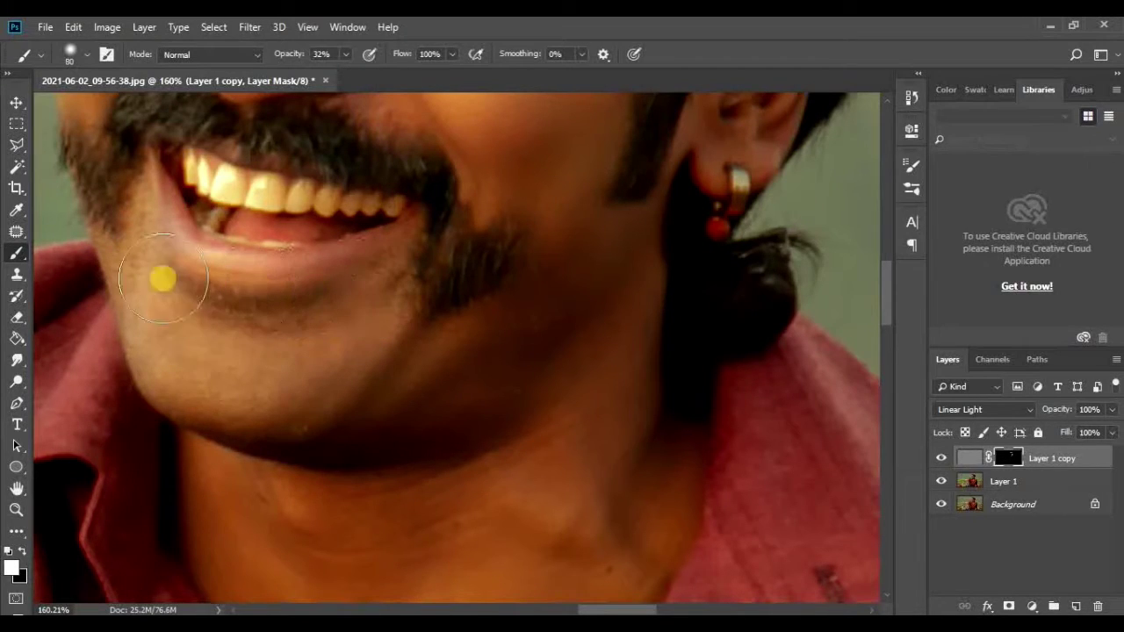
scroll(433, 469, "down", 3)
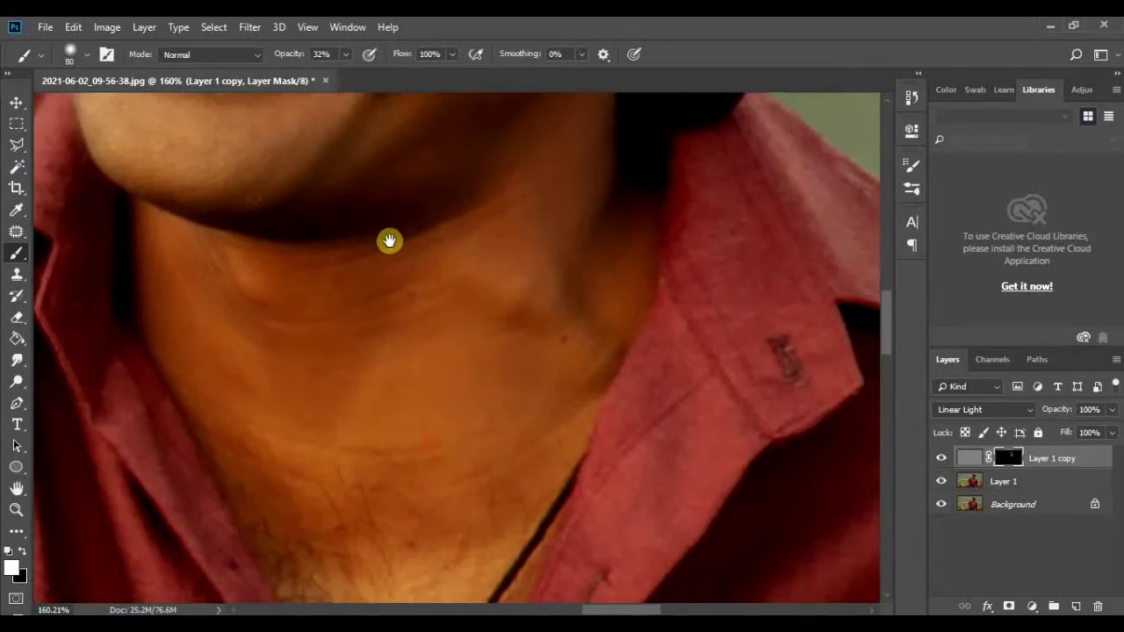
mouse_move(389, 241)
left_mouse_down()
mouse_move(492, 328)
mouse_move(429, 295)
left_mouse_up()
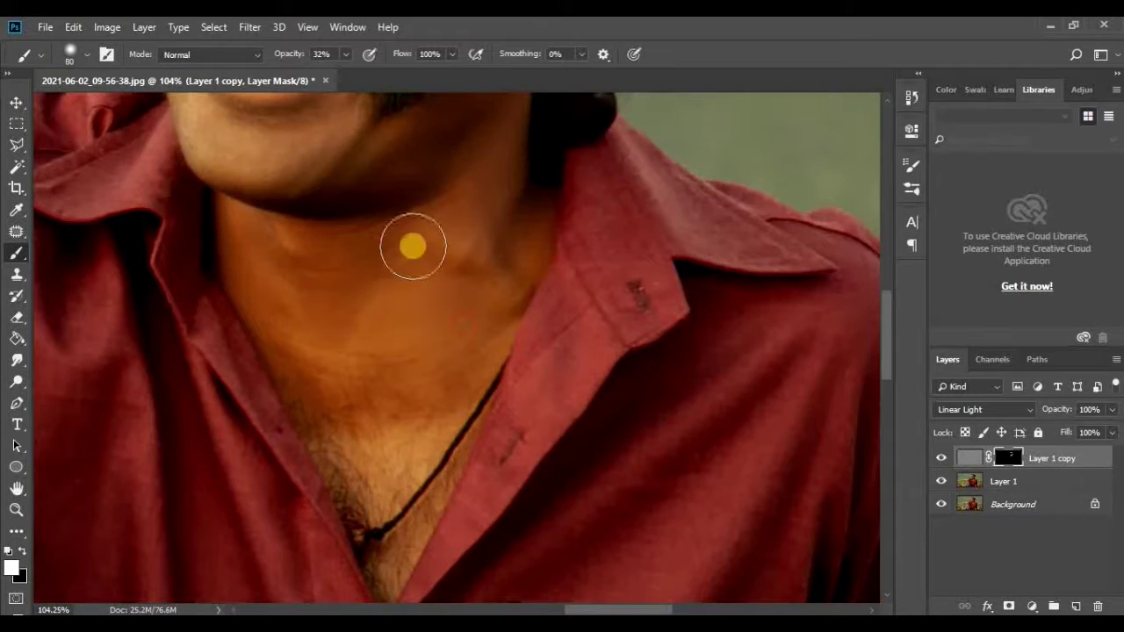
key("bracketright")
key("bracketright")
key("bracketright")
key("bracketright")
mouse_move(477, 258)
left_mouse_down()
mouse_move(421, 394)
mouse_move(374, 462)
mouse_move(269, 308)
mouse_move(368, 267)
mouse_move(325, 261)
mouse_move(369, 515)
mouse_move(490, 254)
mouse_move(462, 306)
mouse_move(477, 216)
mouse_move(515, 205)
mouse_move(558, 238)
mouse_move(369, 235)
left_mouse_up()
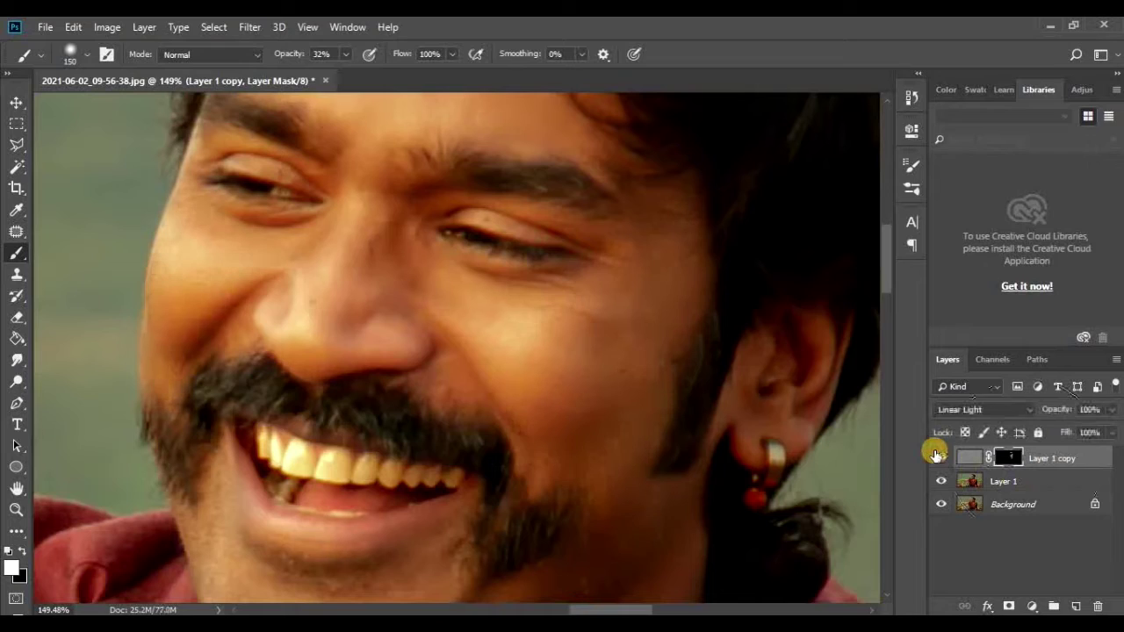
mouse_move(627, 343)
left_mouse_down()
mouse_move(541, 314)
mouse_move(582, 318)
left_mouse_up()
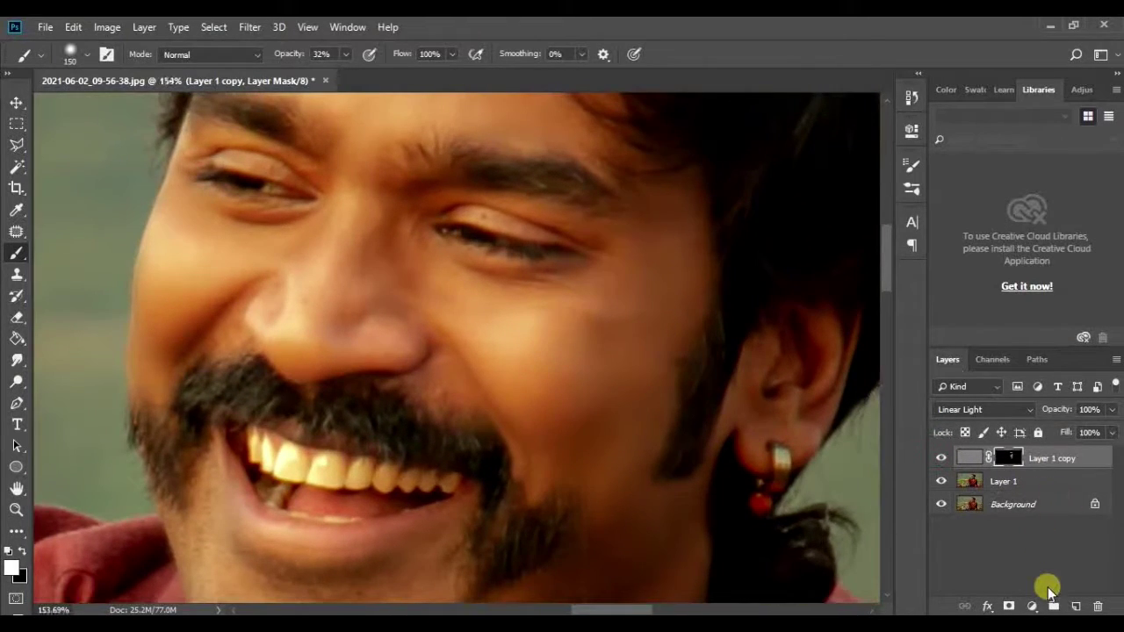
Add a new layer above Layer 1 copy and fill it with 50% gray.
left_click(1074, 605)
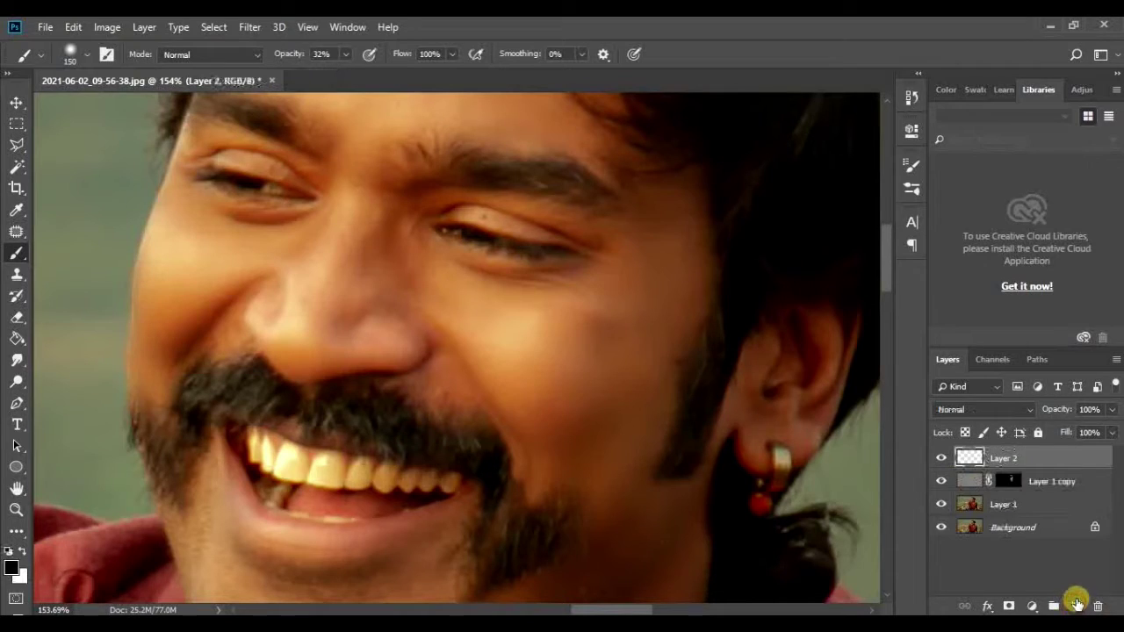
left_click(211, 28)
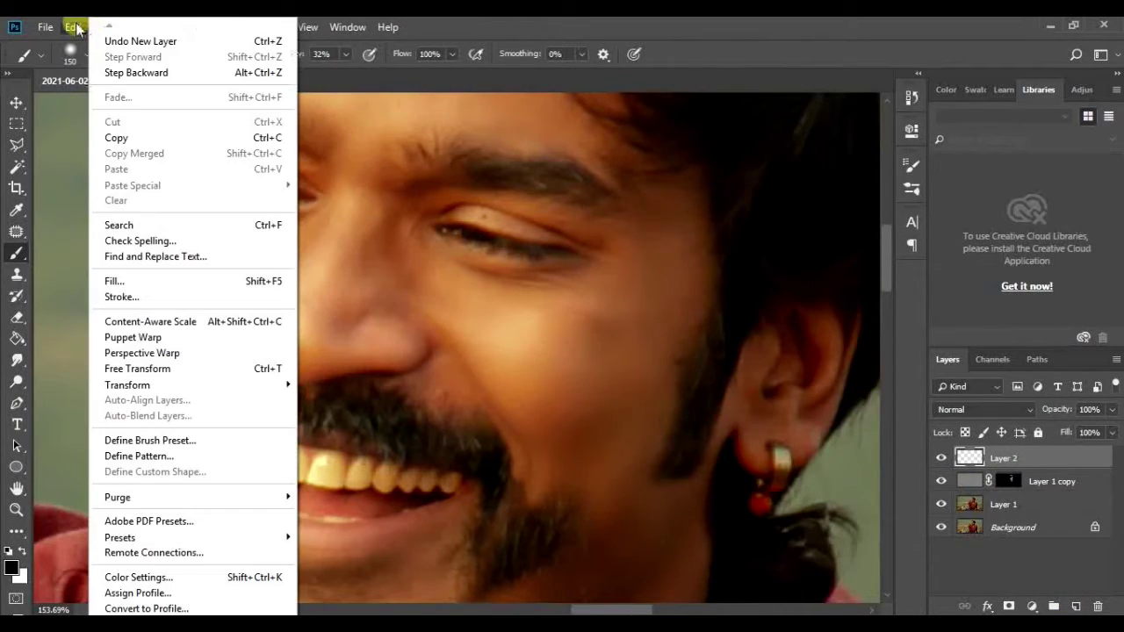
left_click(178, 281)
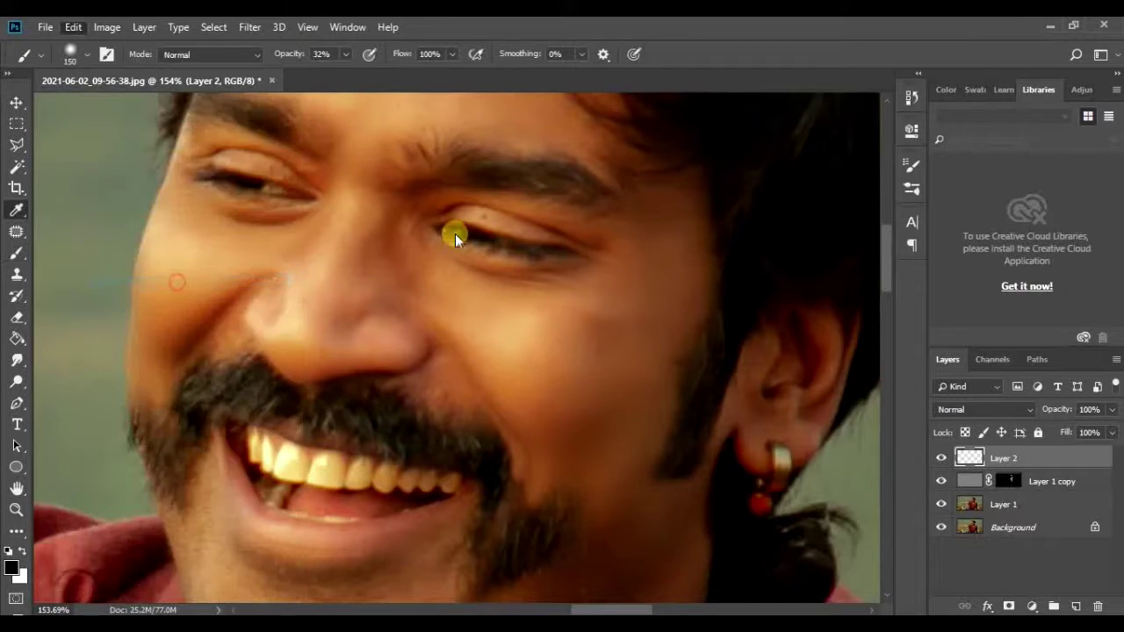
left_click(660, 161)
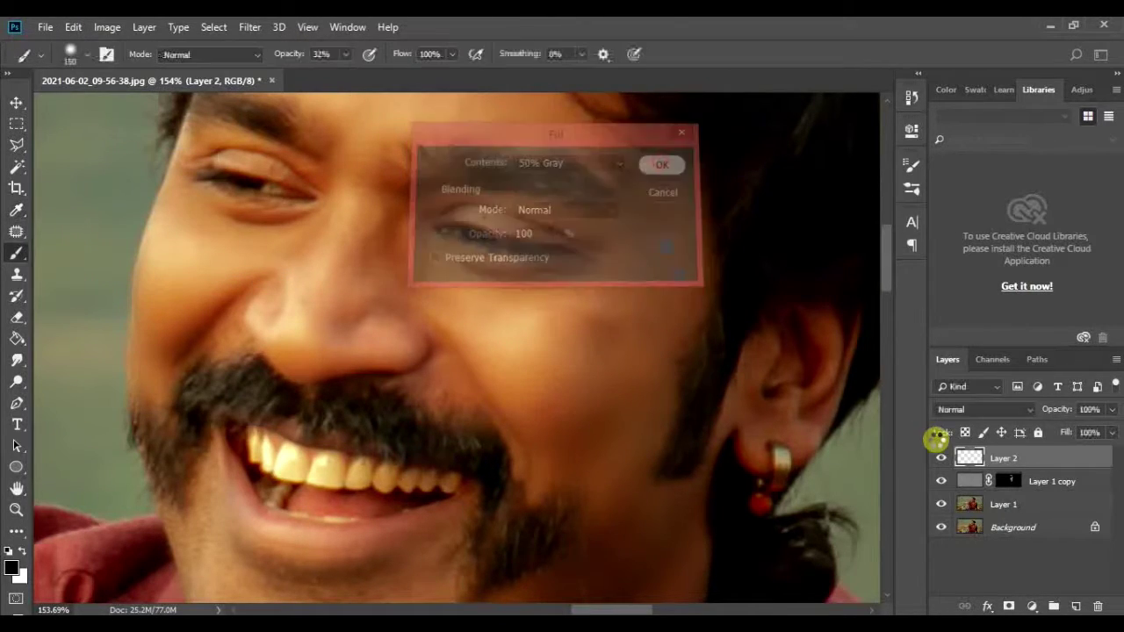
Set the gray layer's blend mode to Overlay.
left_click(965, 407)
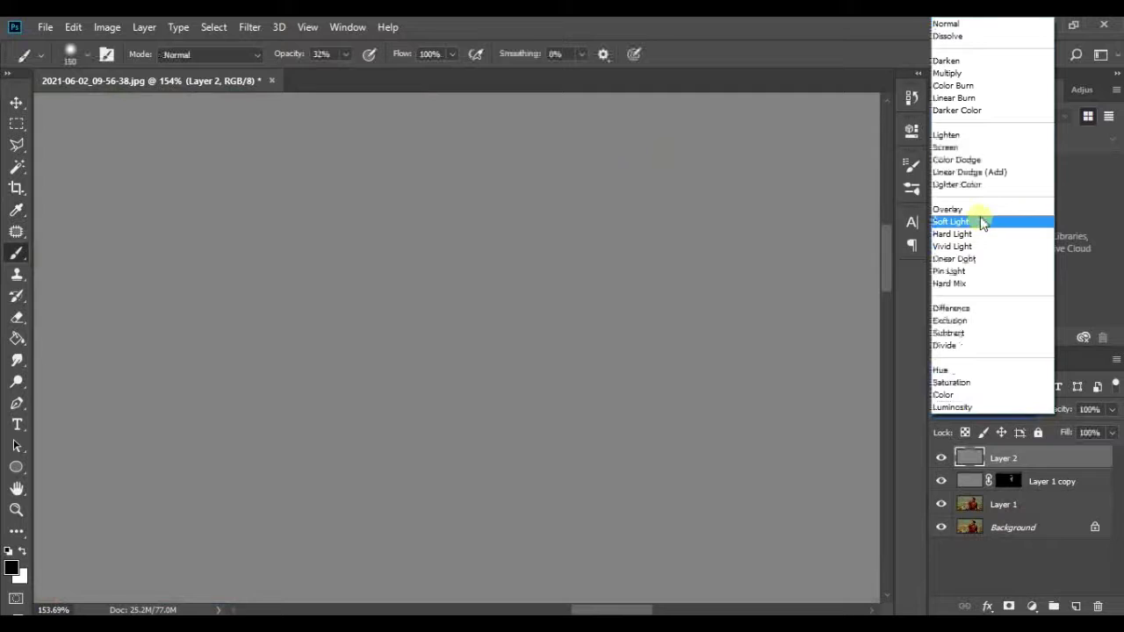
left_click(980, 209)
right_click(1007, 460)
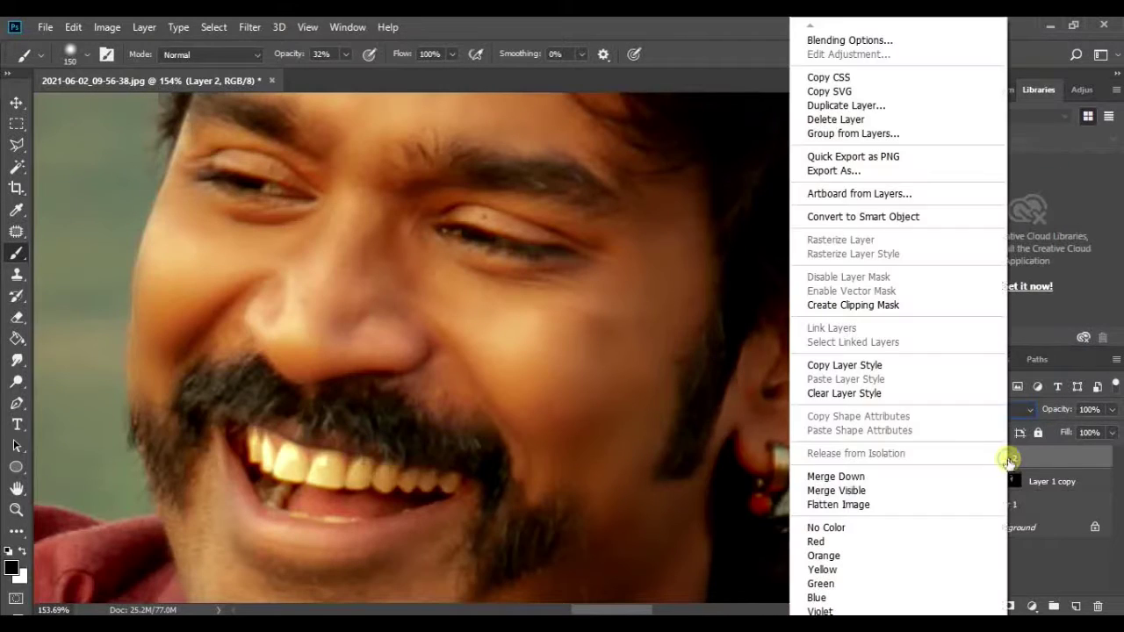
left_click(1000, 463)
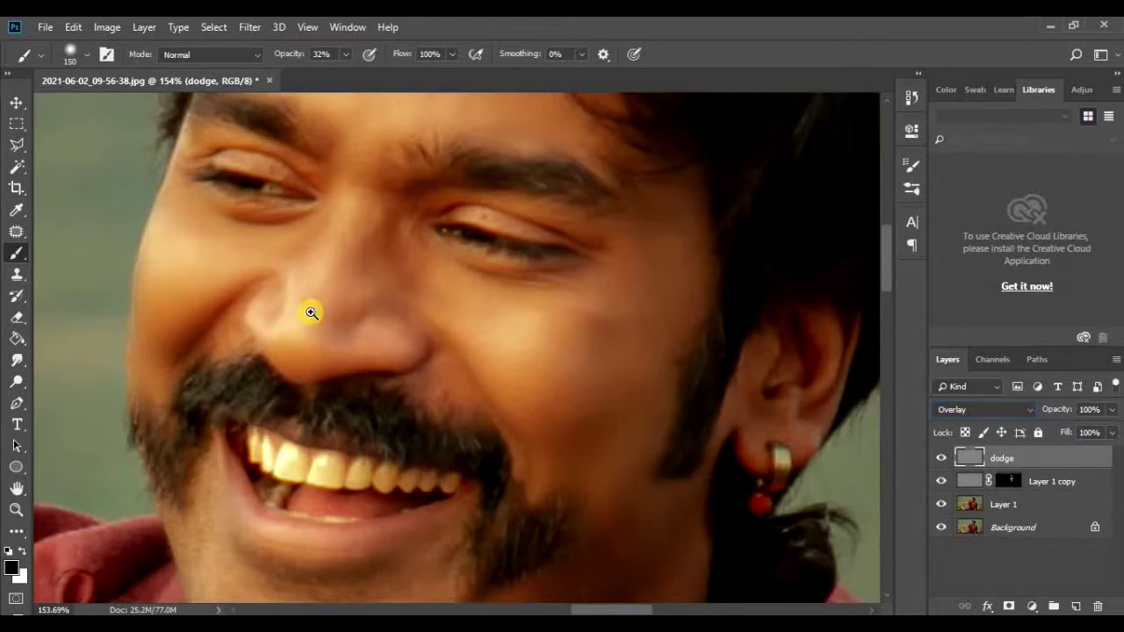
Brighten the bridge of the nose with the Dodge tool.
left_click_drag(310, 313, 358, 322)
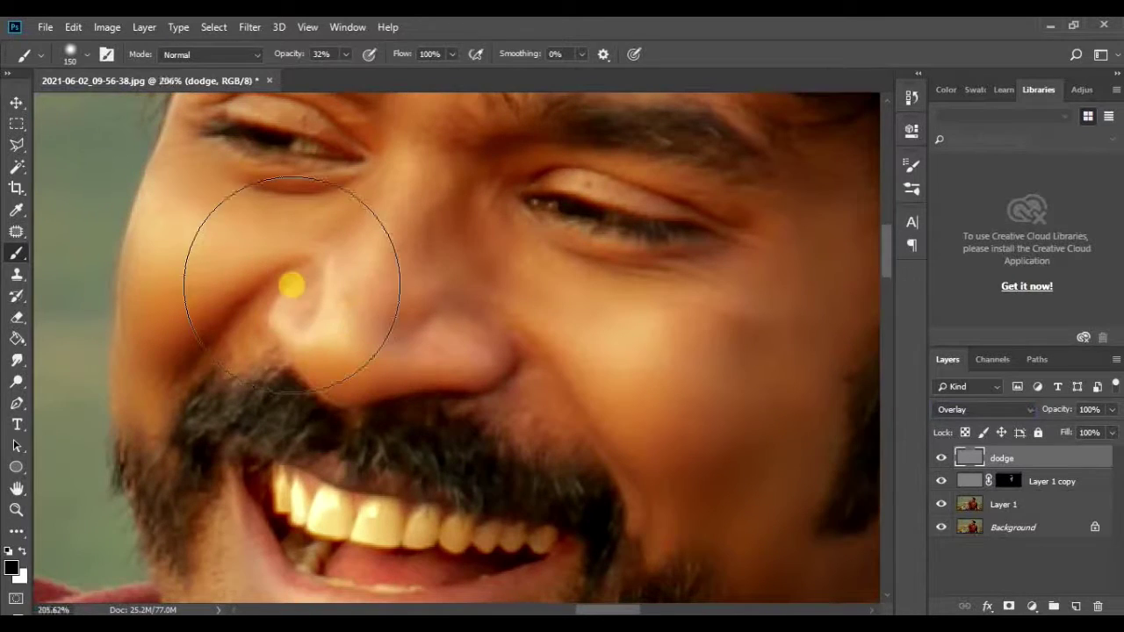
left_click_drag(289, 284, 345, 296)
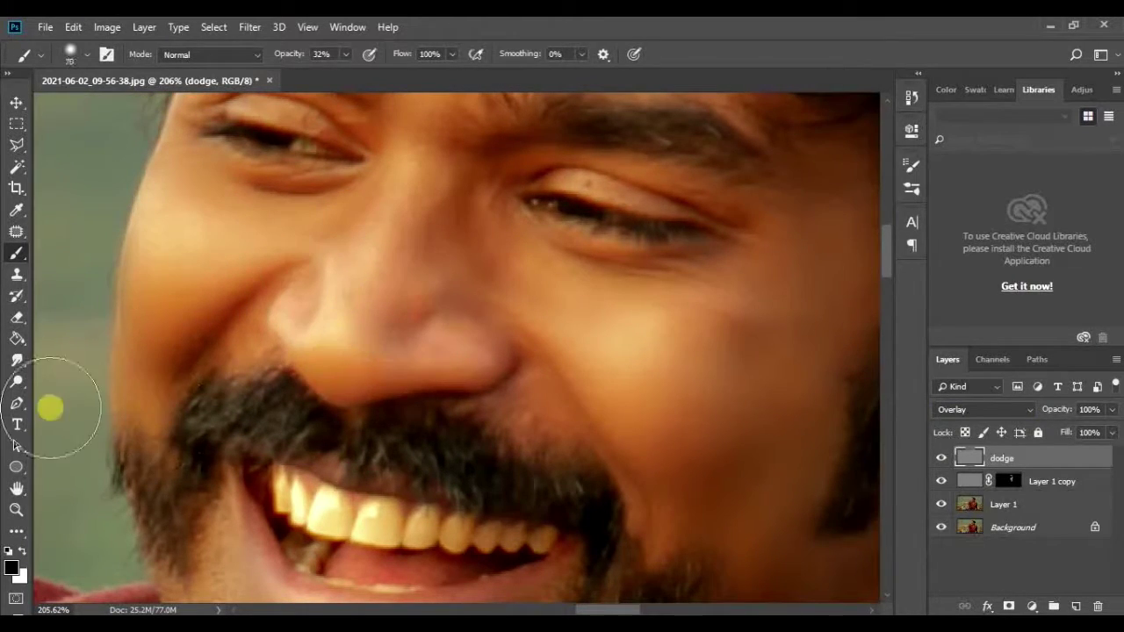
left_click(17, 383)
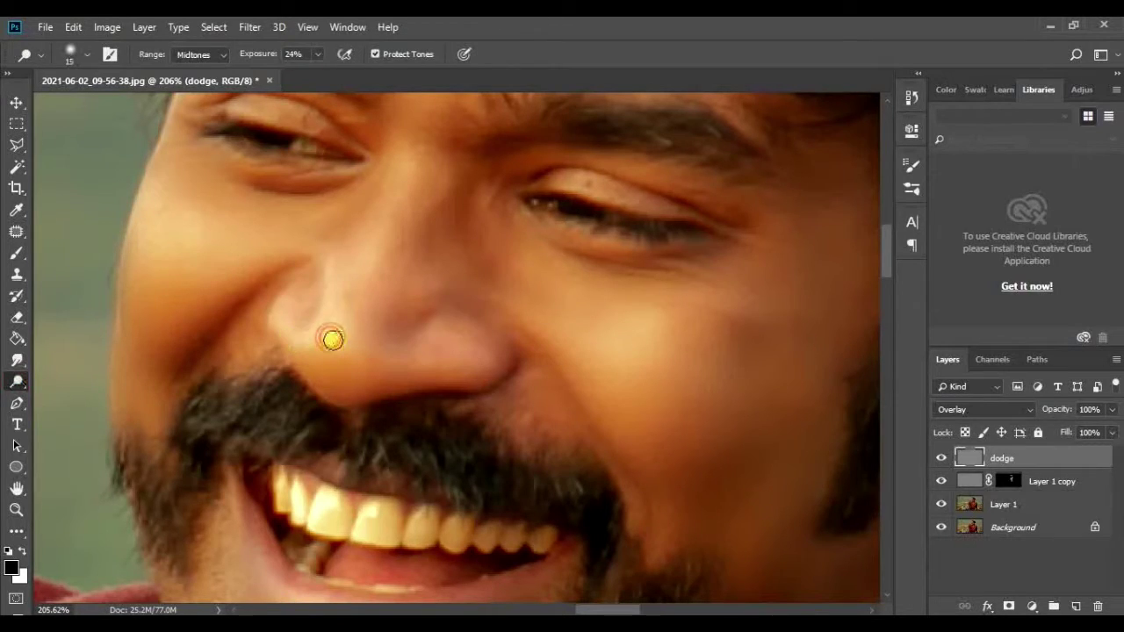
key("bracketright")
mouse_move(333, 339)
left_mouse_down()
mouse_move(386, 193)
mouse_move(361, 266)
mouse_move(410, 166)
mouse_move(333, 343)
mouse_move(394, 293)
mouse_move(413, 307)
mouse_move(359, 284)
mouse_move(416, 308)
mouse_move(371, 334)
left_mouse_up()
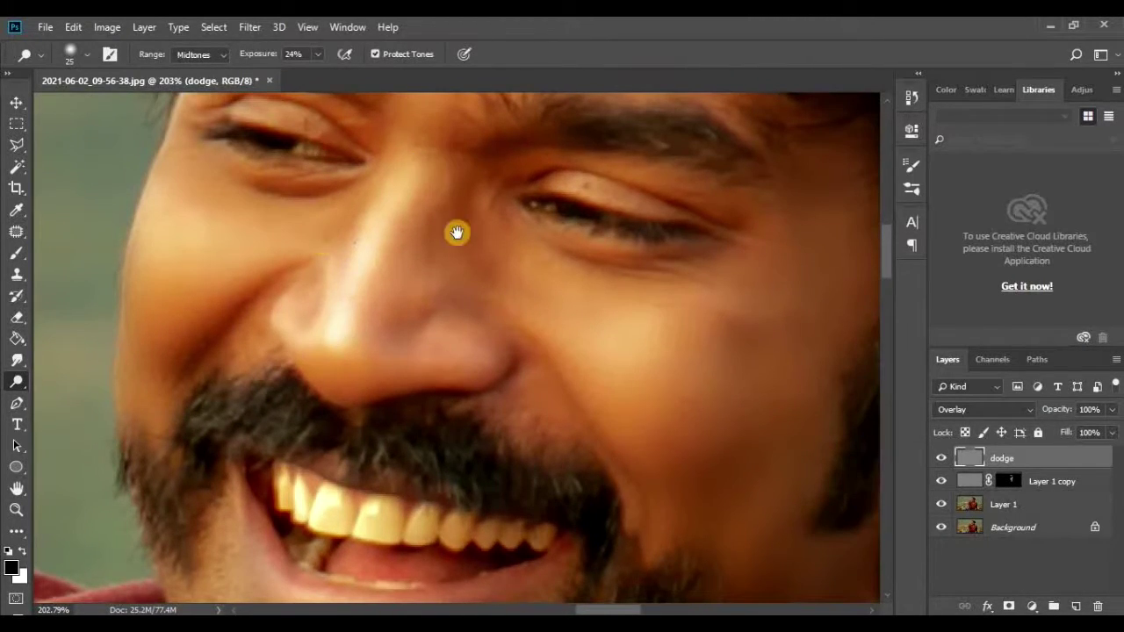
Dodge the left cheek beside the nose with a size-50 brush.
scroll(457, 233, "left", 3)
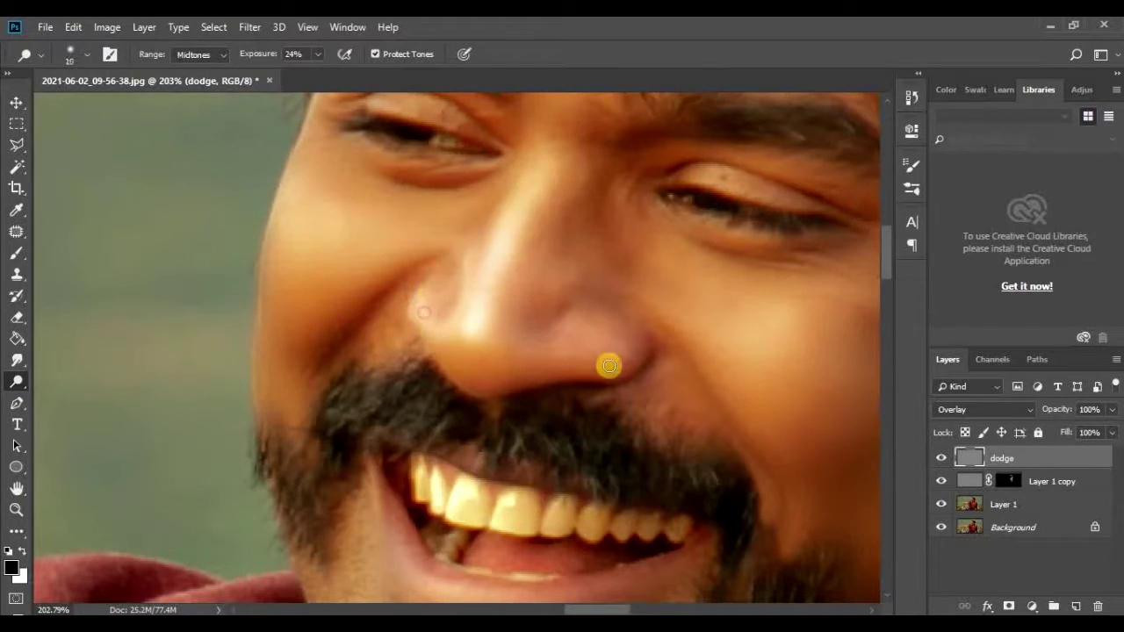
left_click_drag(607, 364, 485, 305)
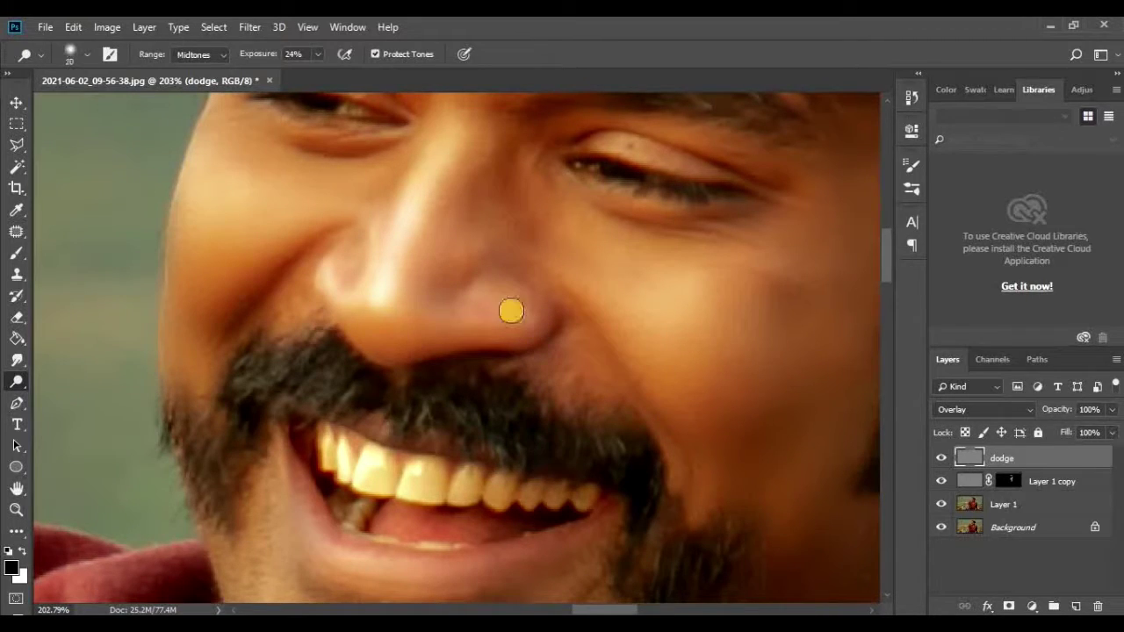
left_click_drag(572, 346, 432, 341)
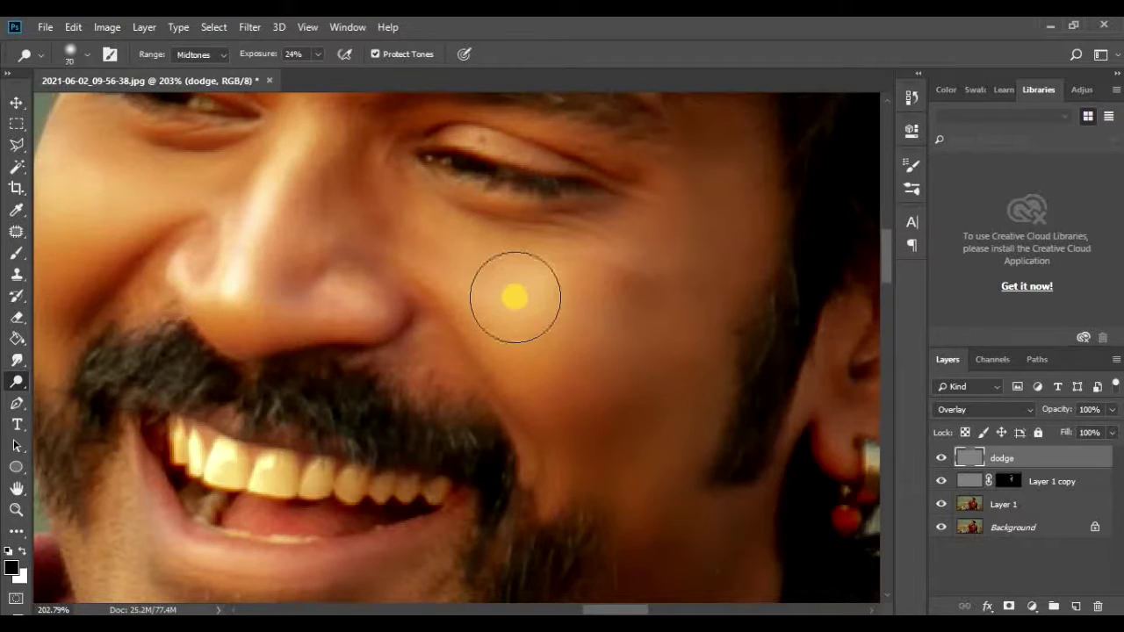
key("bracketright")
key("bracketright")
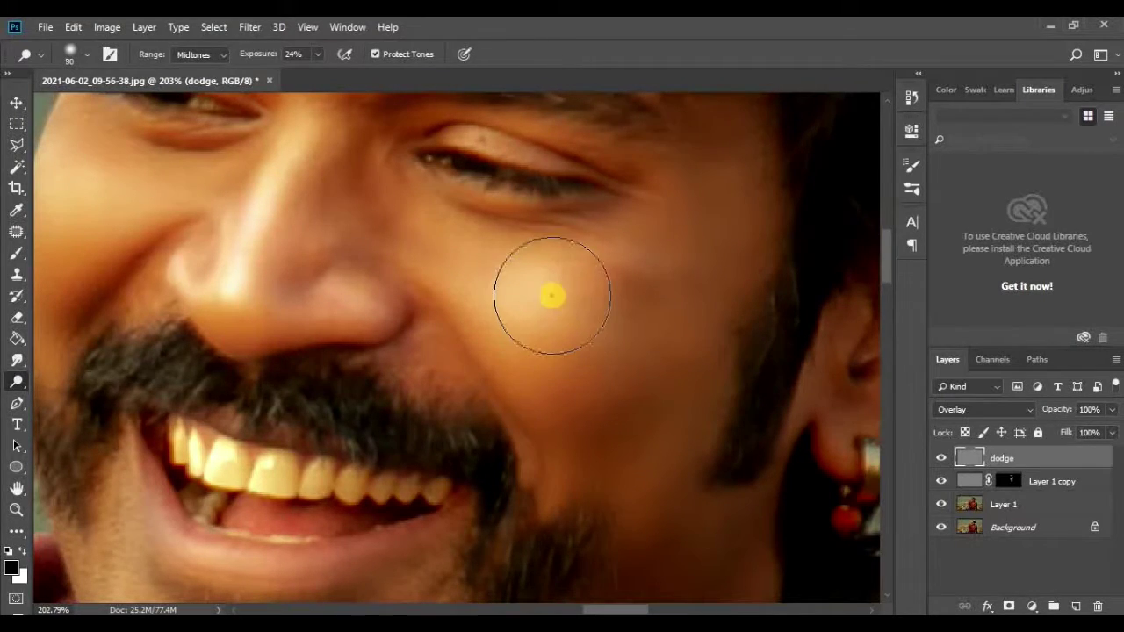
left_click_drag(306, 276, 540, 274)
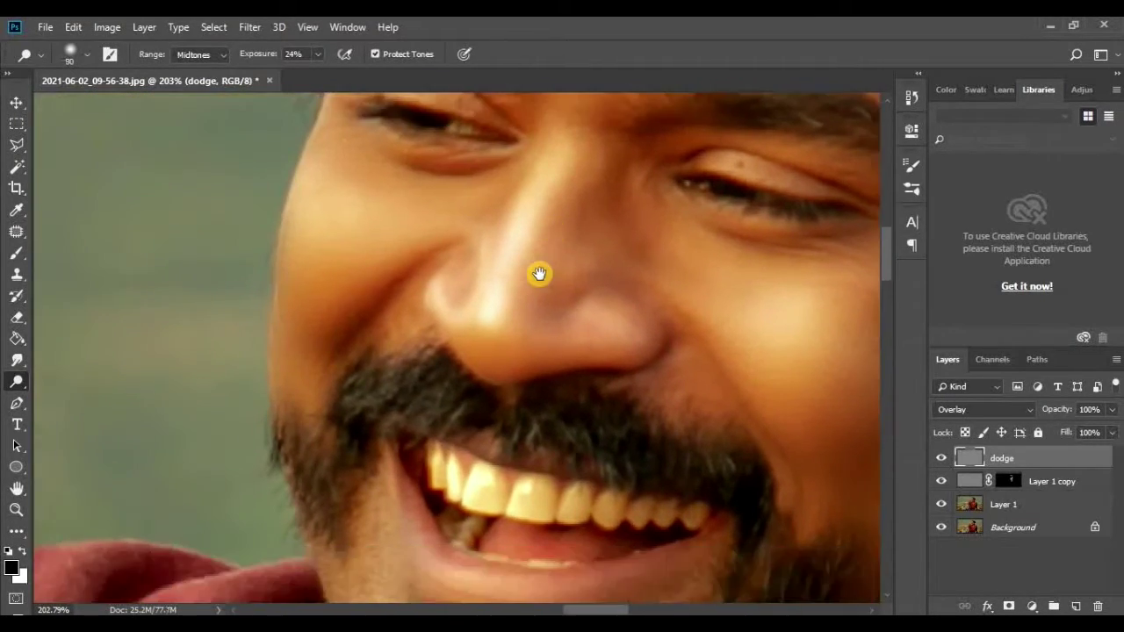
key("bracketleft")
key("bracketleft")
key("bracketleft")
key("bracketleft")
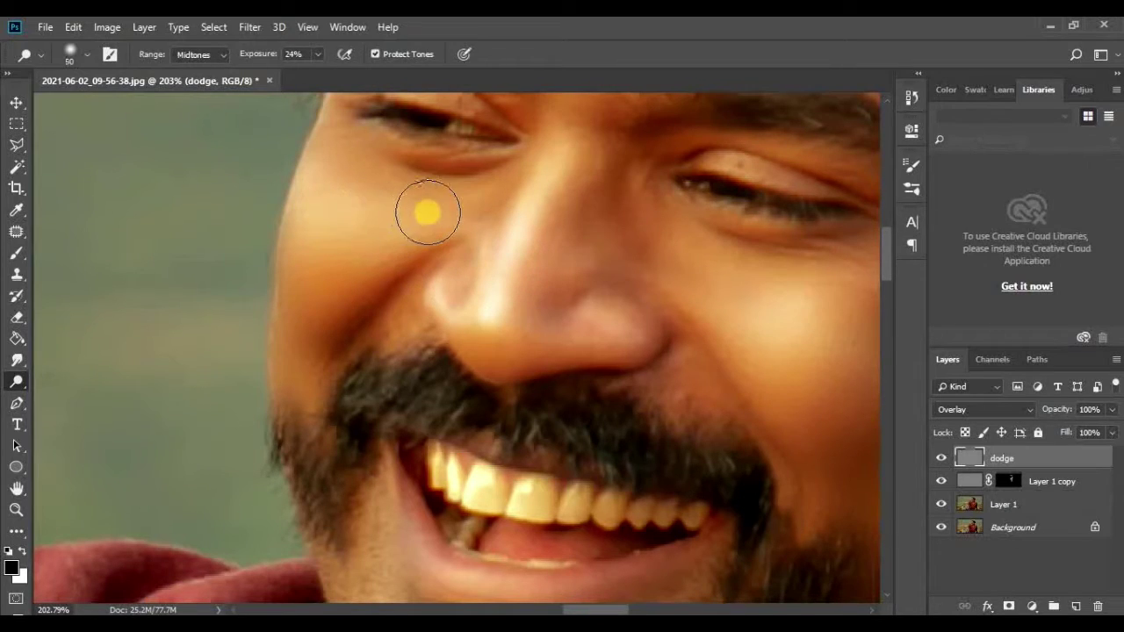
mouse_move(428, 213)
left_mouse_down()
mouse_move(342, 205)
mouse_move(296, 251)
mouse_move(406, 220)
mouse_move(322, 172)
mouse_move(316, 264)
mouse_move(445, 231)
mouse_move(394, 263)
mouse_move(368, 189)
left_mouse_up()
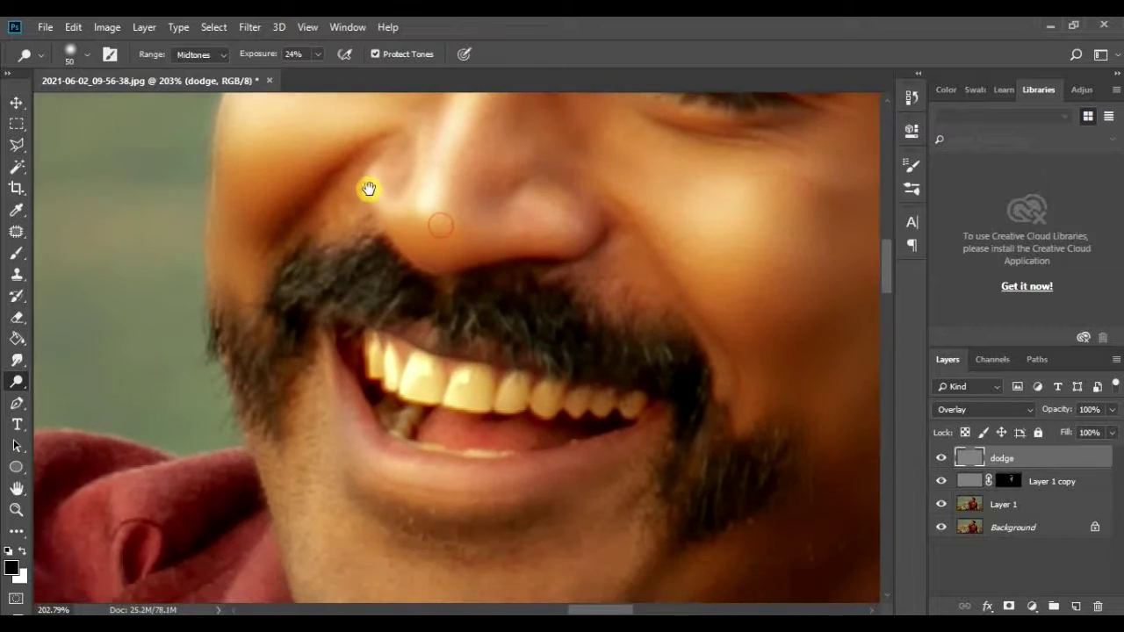
Lower the Dodge tool exposure to 10%.
scroll(462, 289, "down", 2)
scroll(394, 444, "down", 2)
scroll(318, 286, "down", 2)
scroll(315, 284, "down", 1)
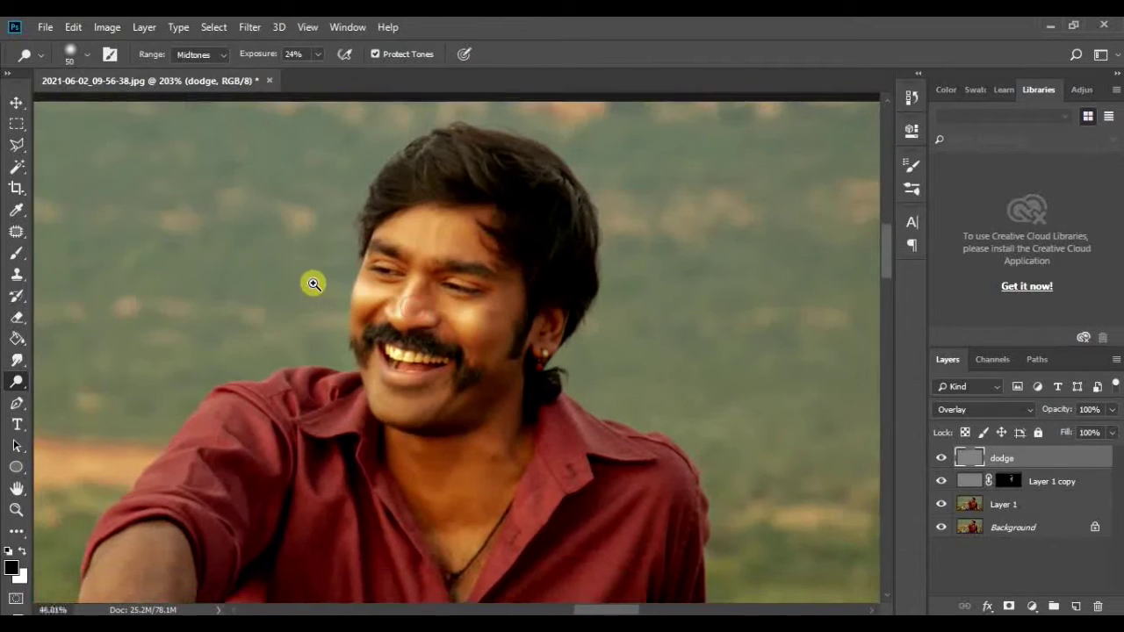
scroll(452, 244, "up", 1)
scroll(477, 255, "up", 4)
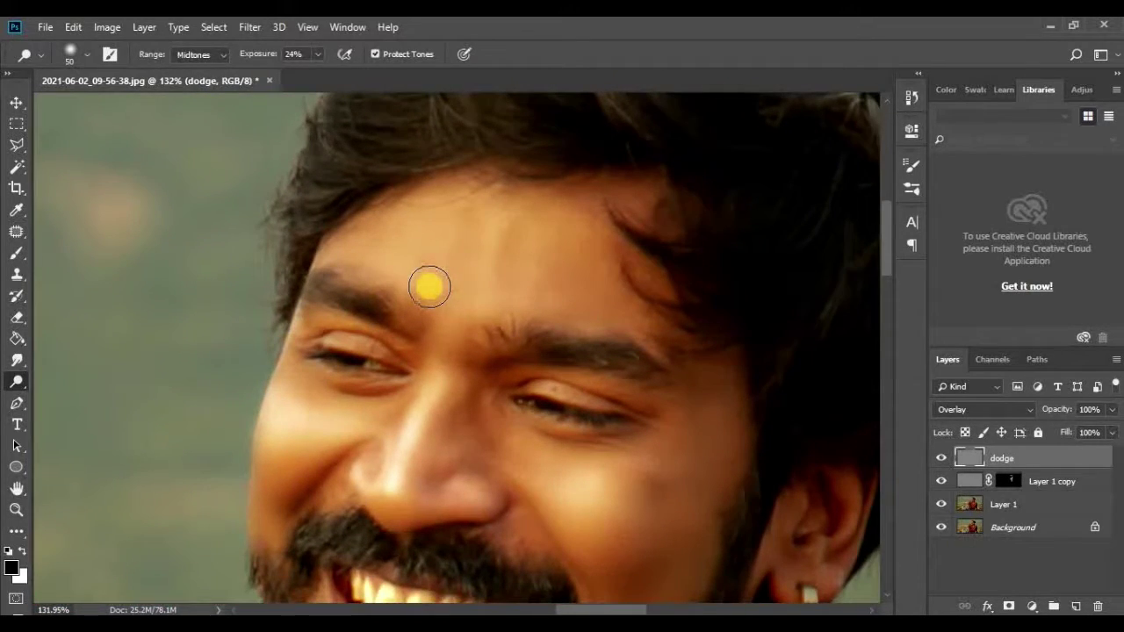
key("1")
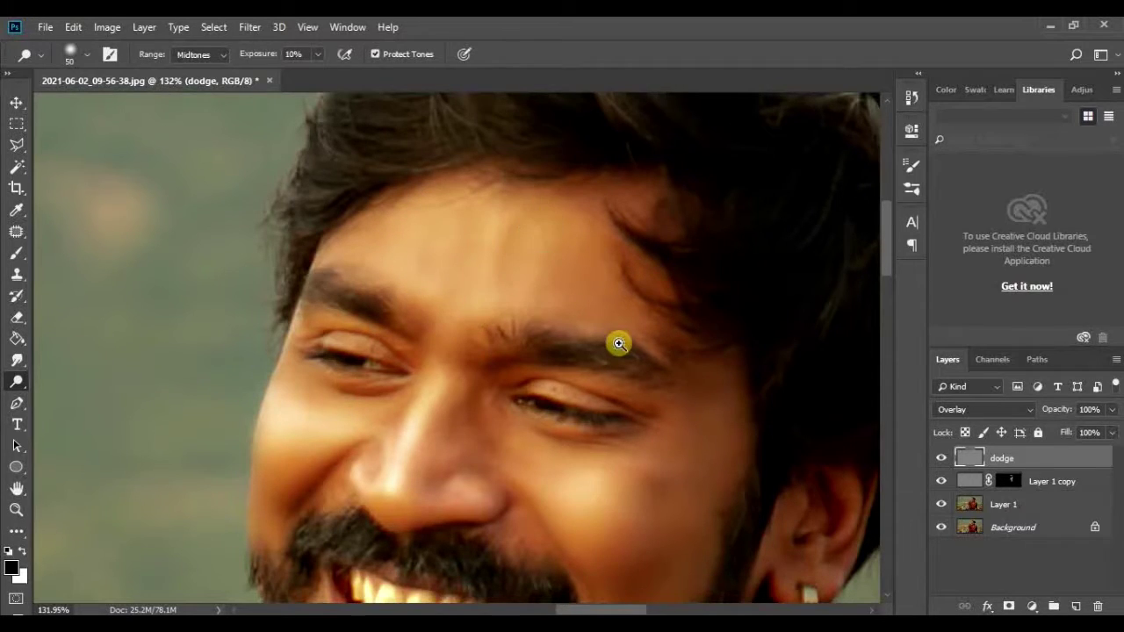
Brighten the lower lip with a size-20 dodge brush.
scroll(539, 339, "down", 3)
scroll(535, 354, "up", 3)
scroll(562, 366, "up", 2)
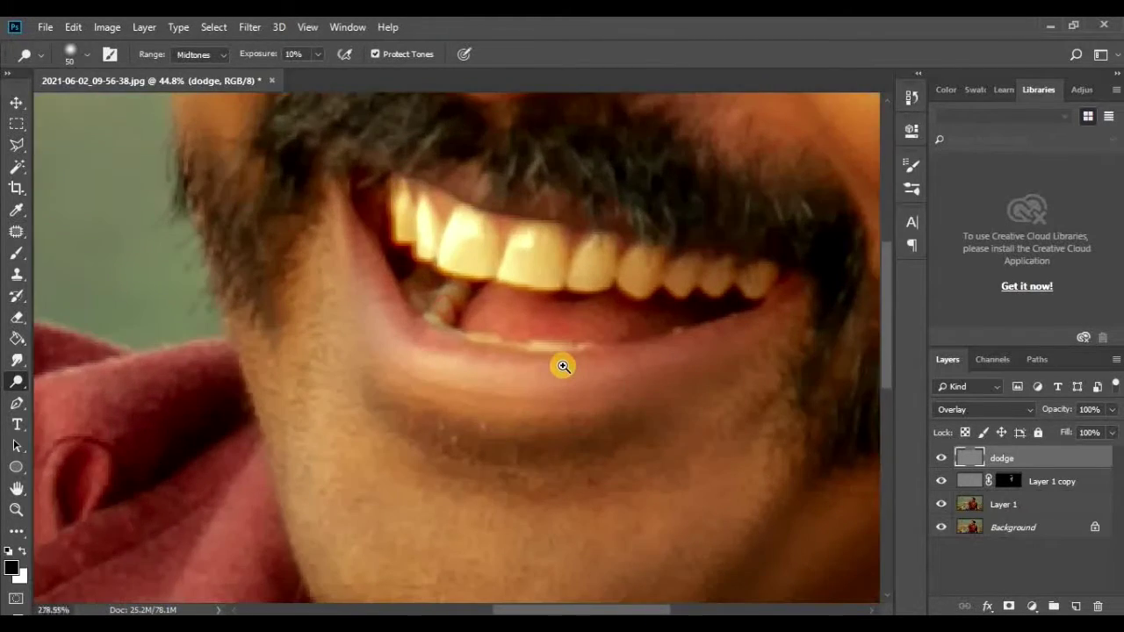
scroll(563, 366, "down", 1)
key("bracketleft")
key("bracketleft")
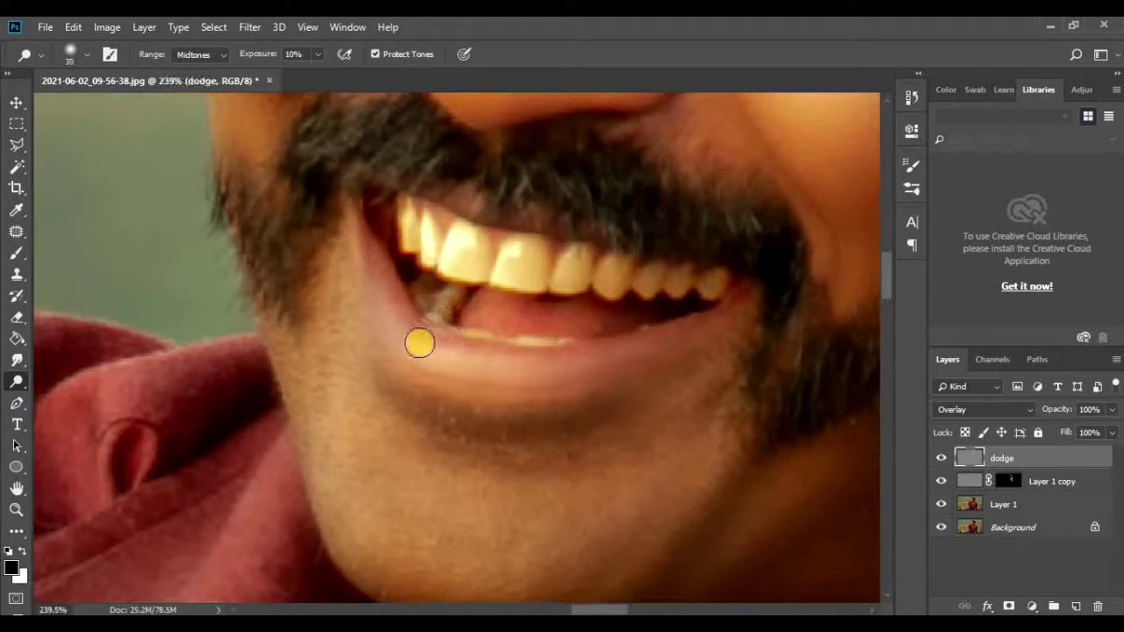
key("bracketright")
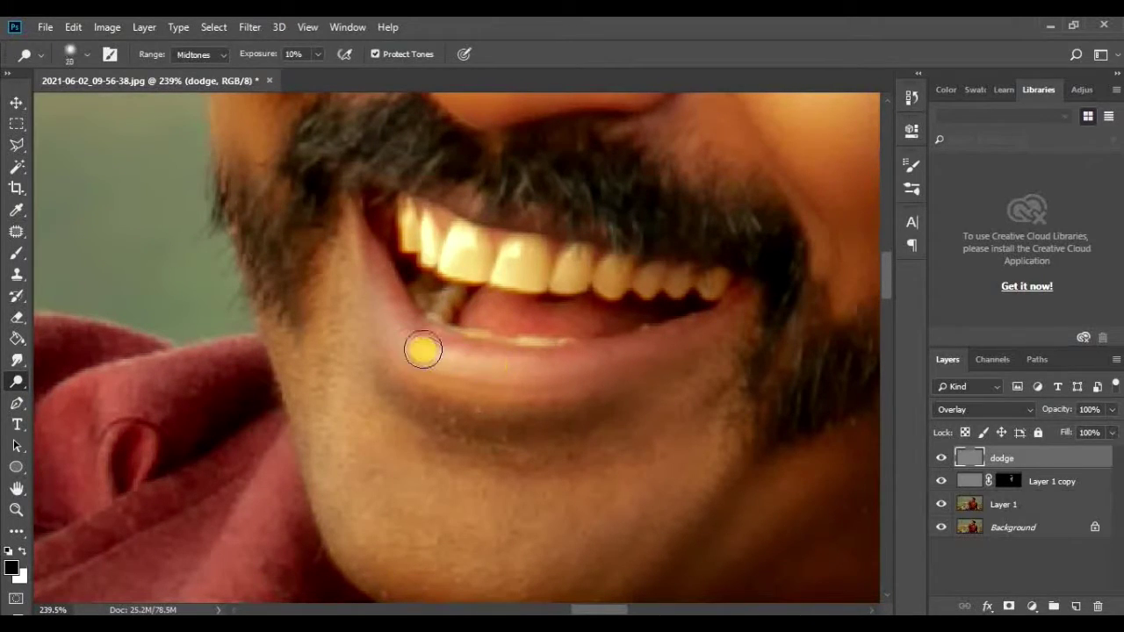
left_click_drag(422, 350, 507, 363)
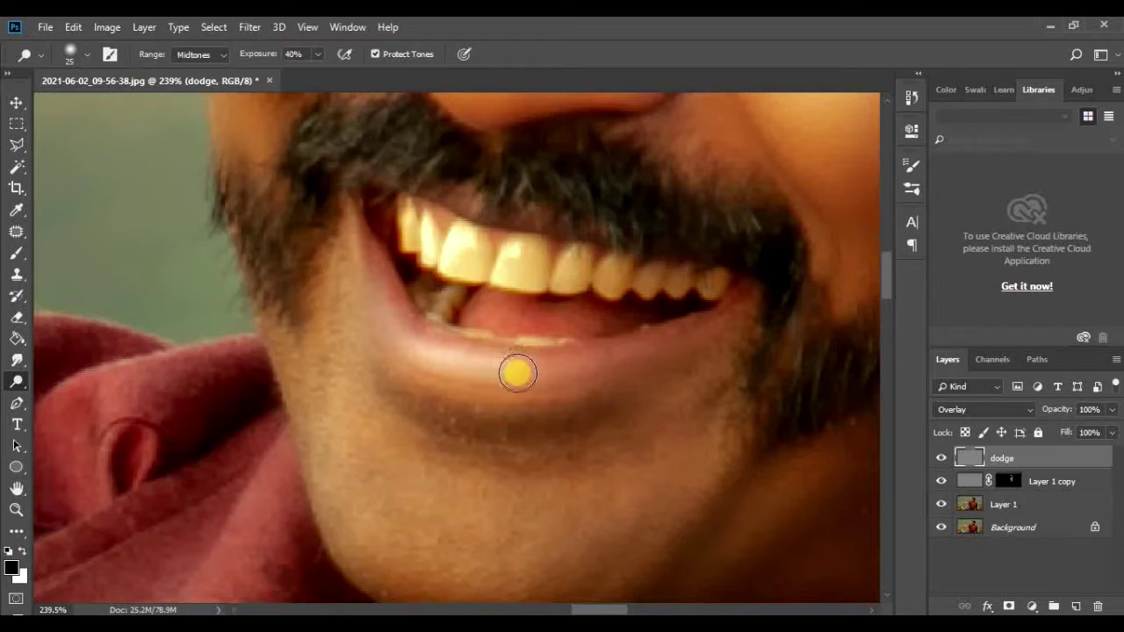
key("p")
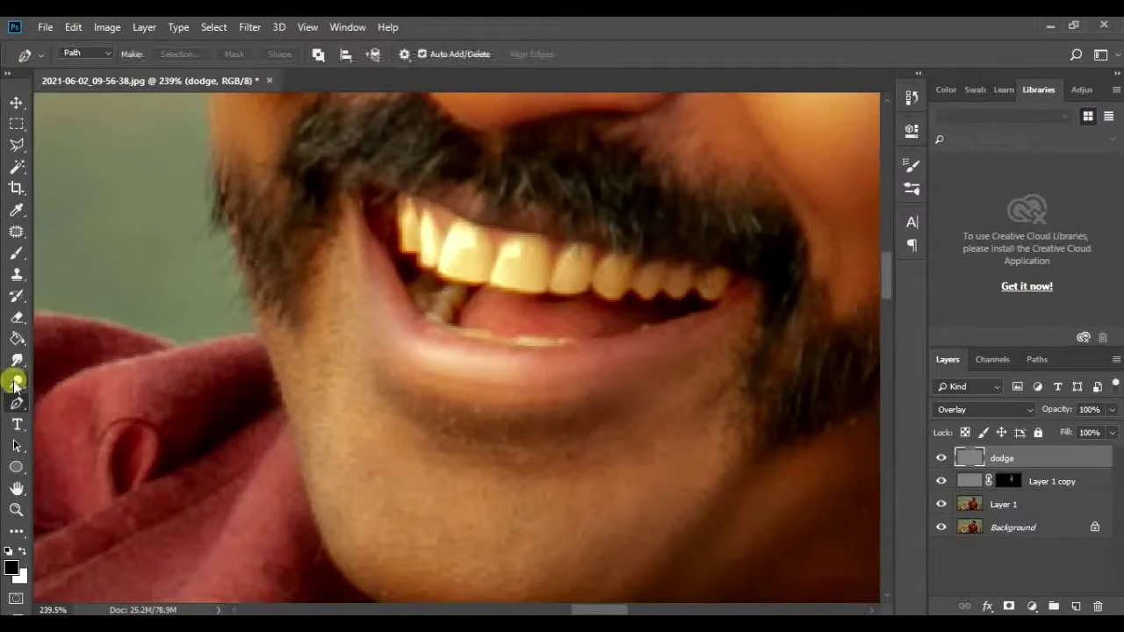
left_click(16, 383)
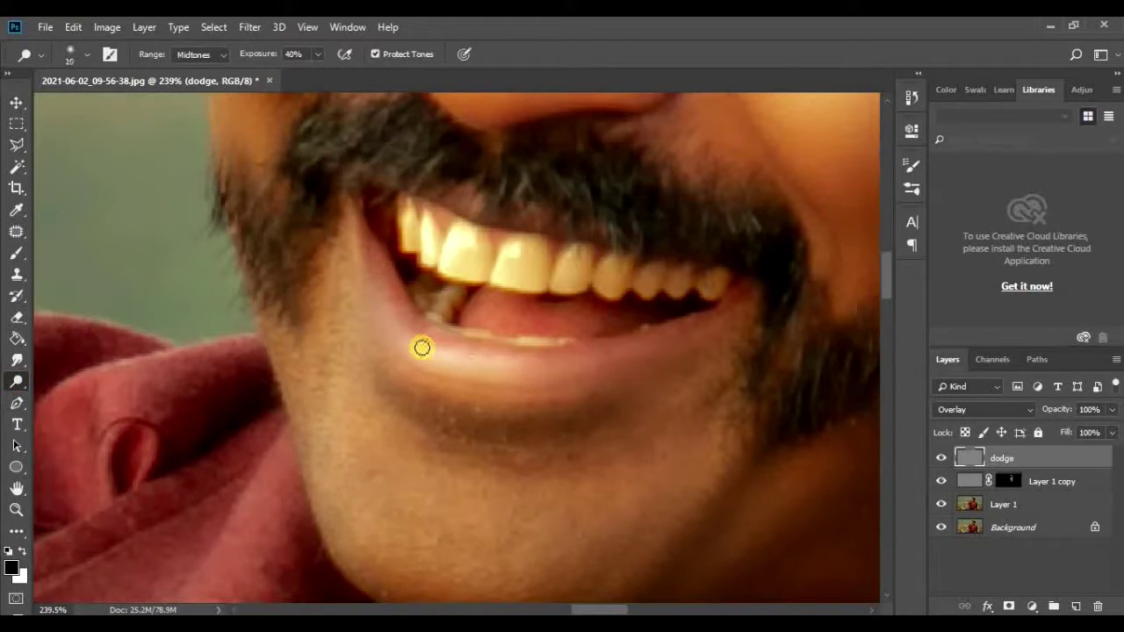
left_click_drag(461, 353, 536, 369)
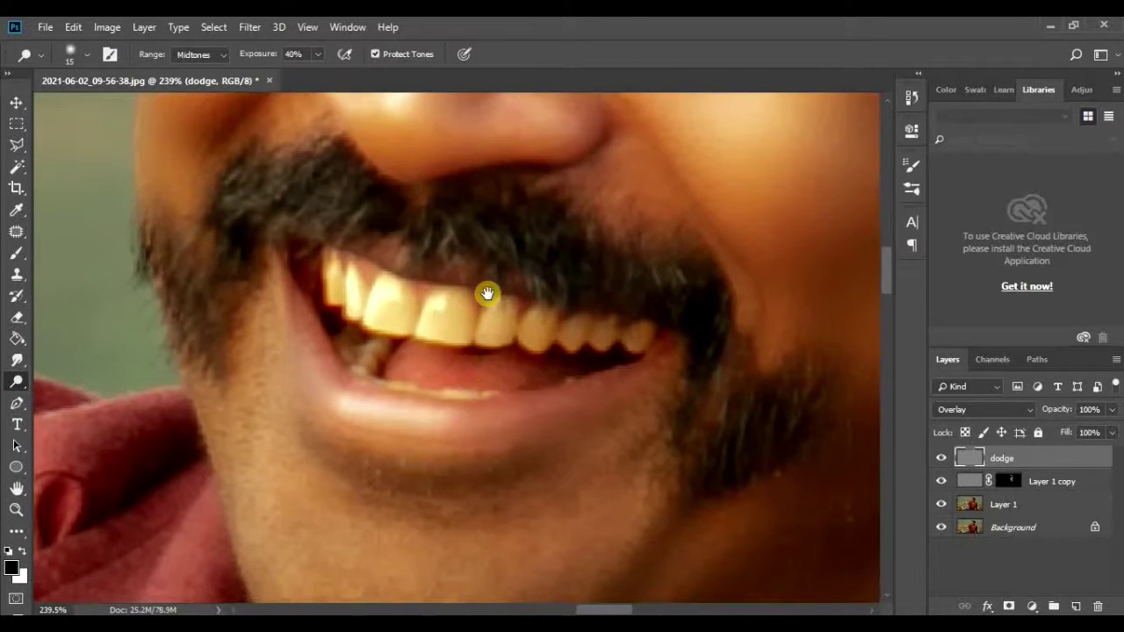
Dodge the lower eyelid of the first eye.
left_click_drag(486, 295, 487, 440)
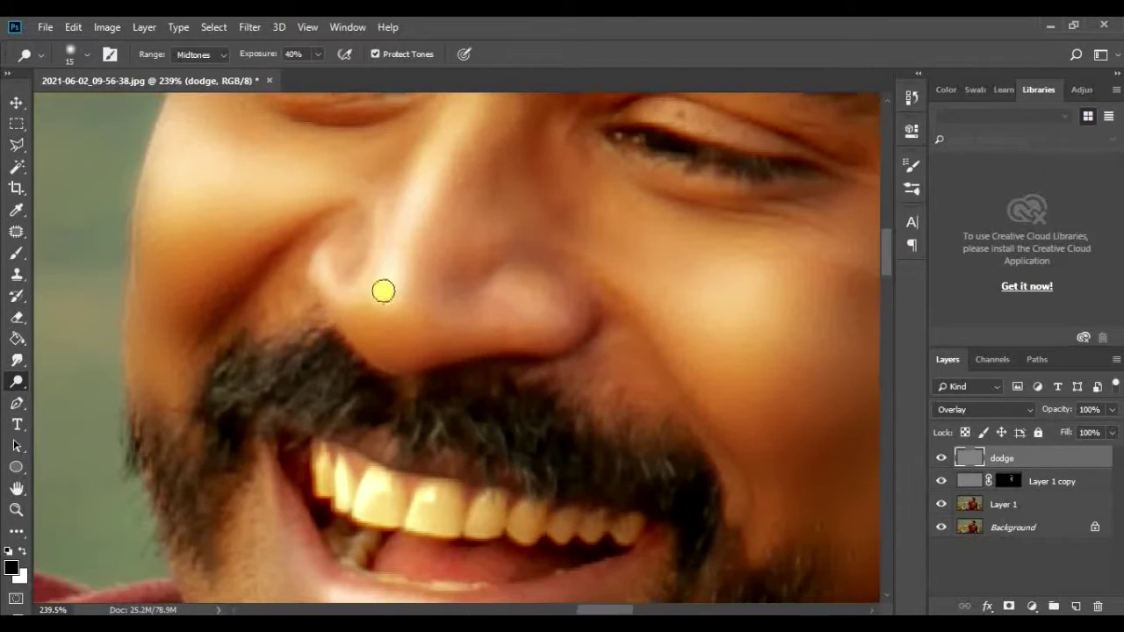
left_click_drag(569, 326, 268, 326)
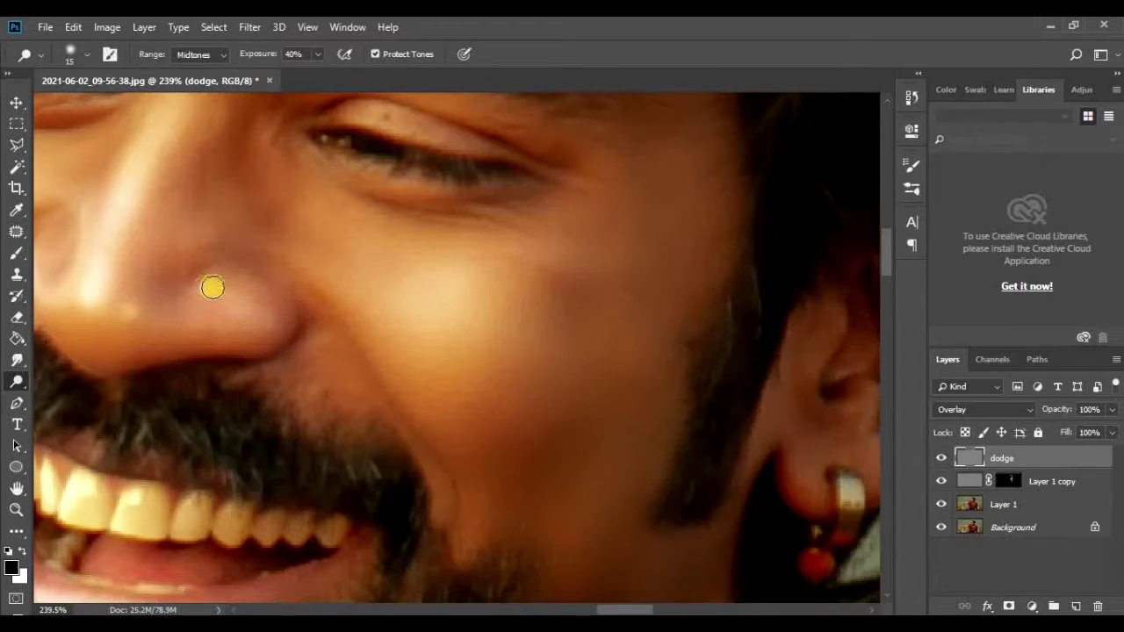
scroll(281, 311, "down", 5)
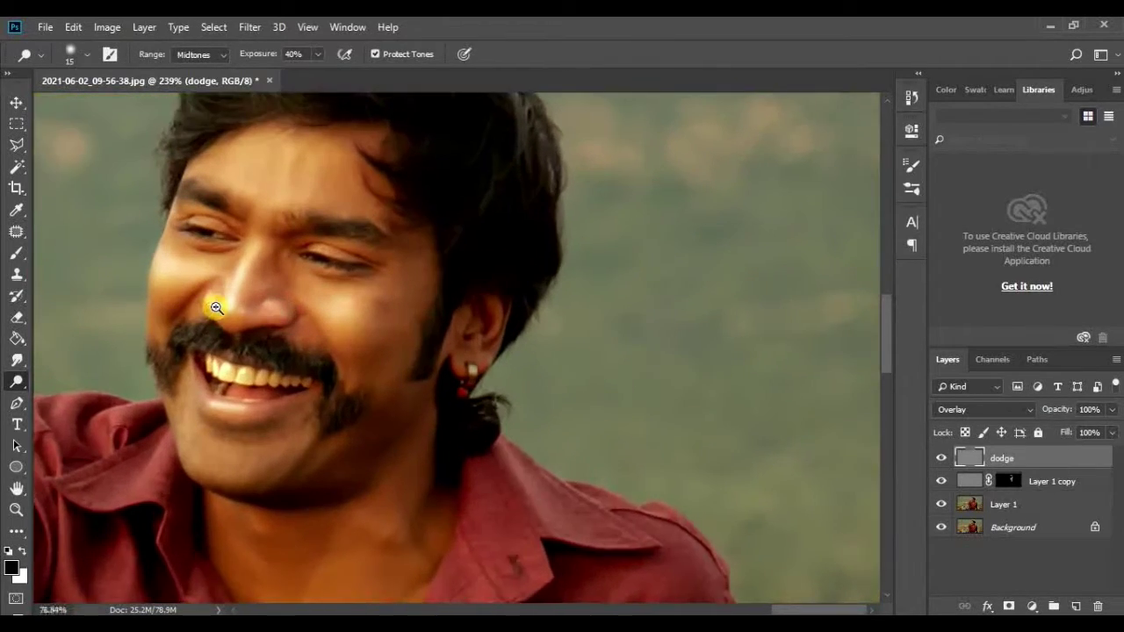
scroll(216, 308, "up", 1)
scroll(313, 316, "up", 1)
scroll(444, 272, "up", 3)
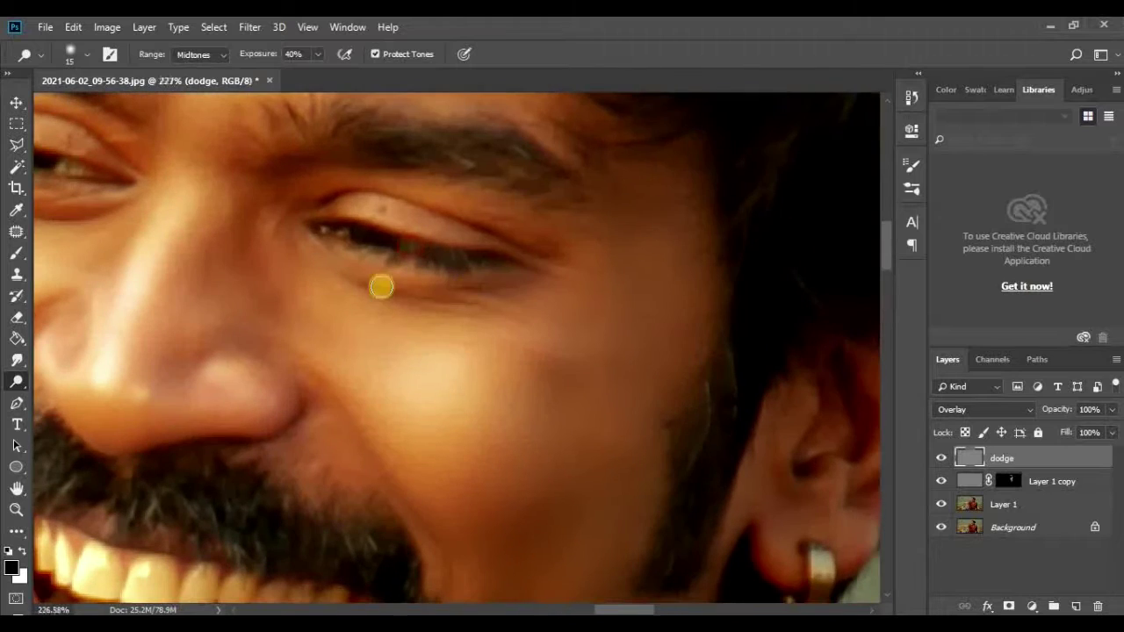
left_click_drag(411, 267, 363, 259)
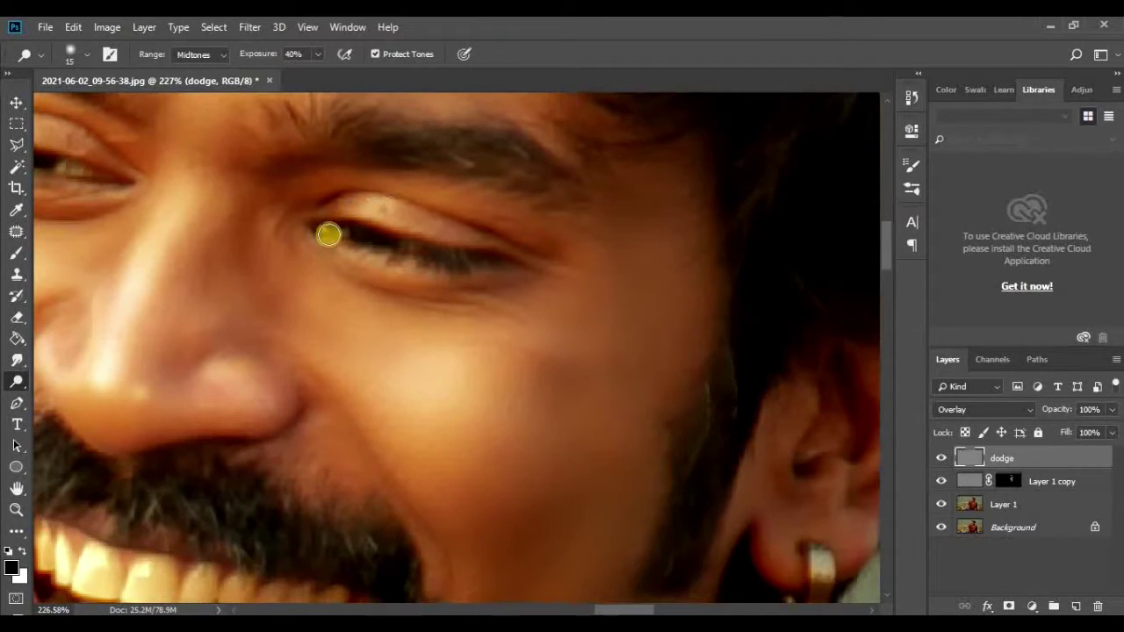
Dodge the left eye's upper crease and lower eyelid, then refit the face in view.
left_click_drag(292, 228, 597, 296)
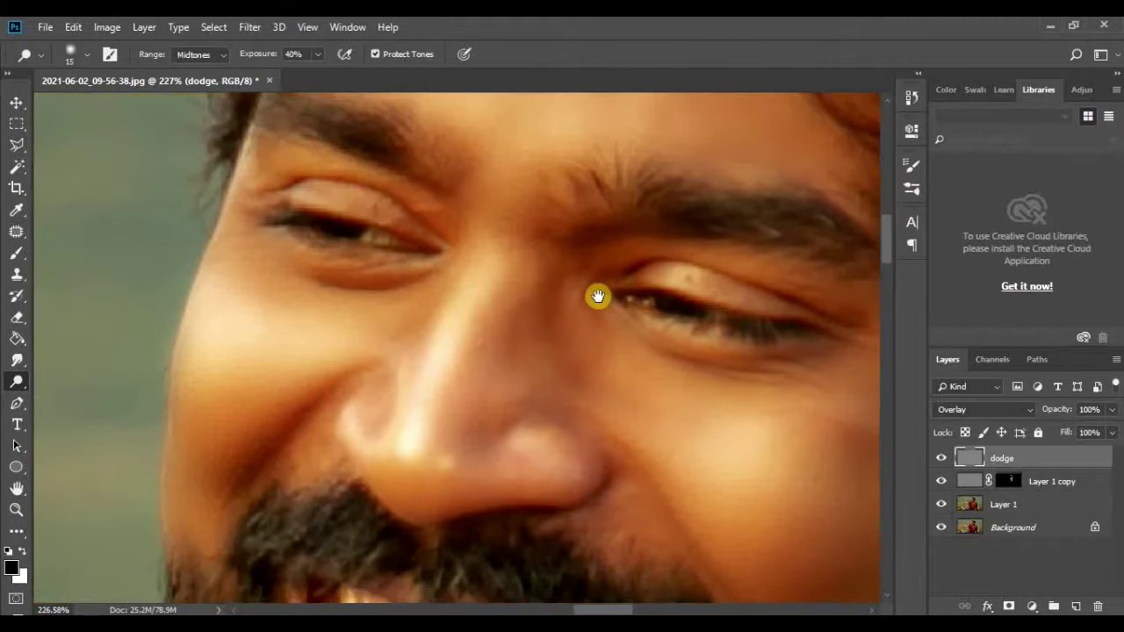
left_click_drag(290, 188, 381, 193)
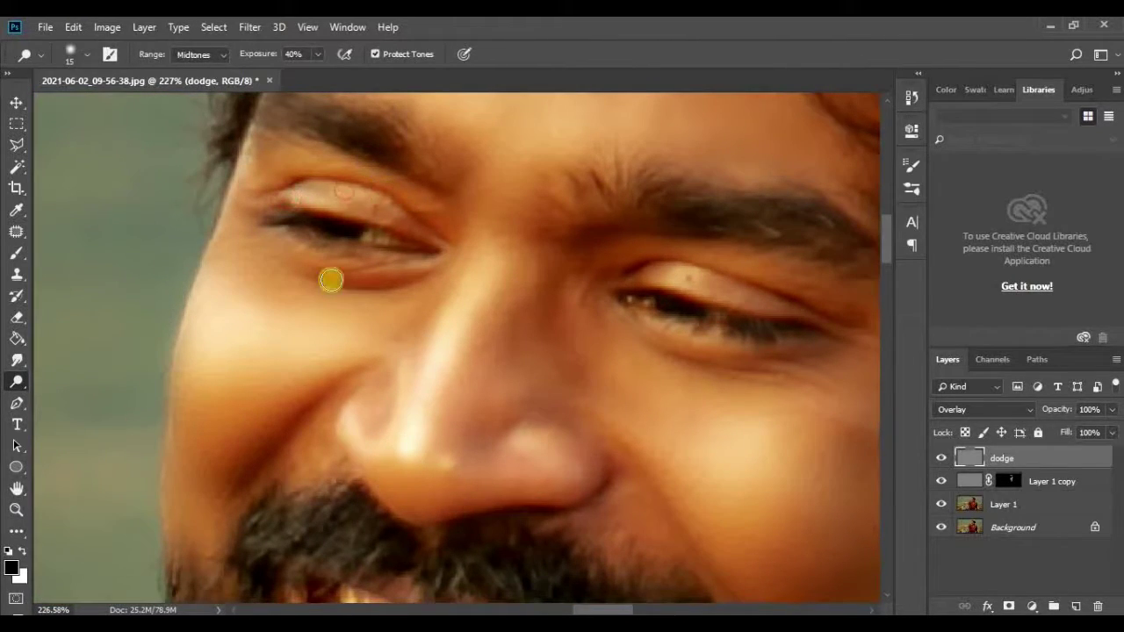
left_click_drag(291, 234, 401, 266)
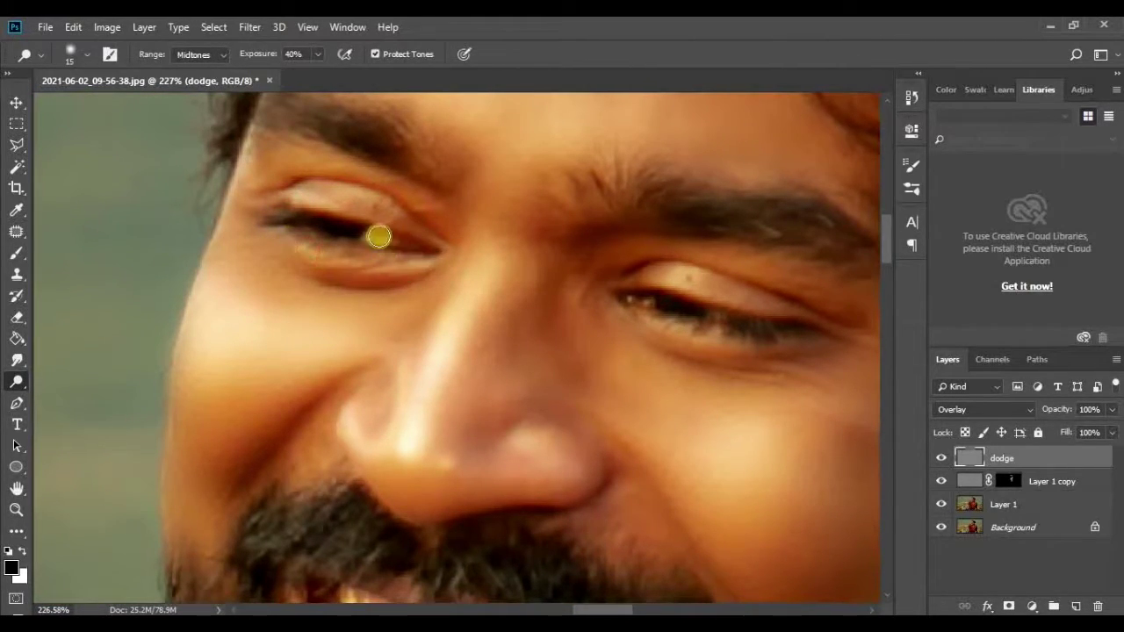
left_click_drag(485, 260, 367, 231)
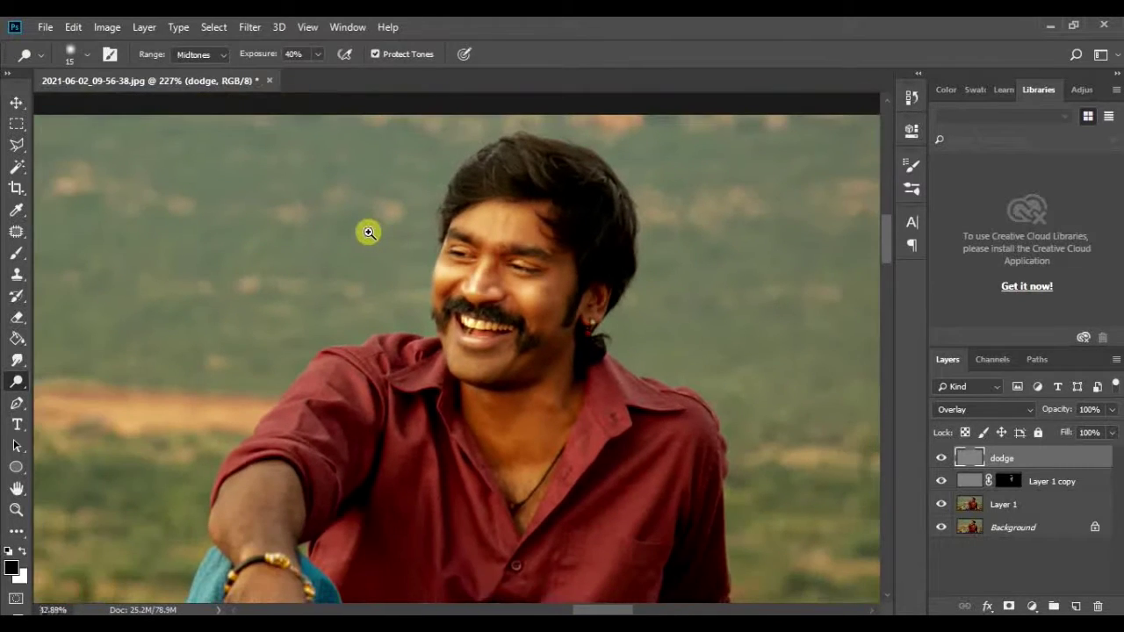
left_click_drag(539, 292, 613, 342)
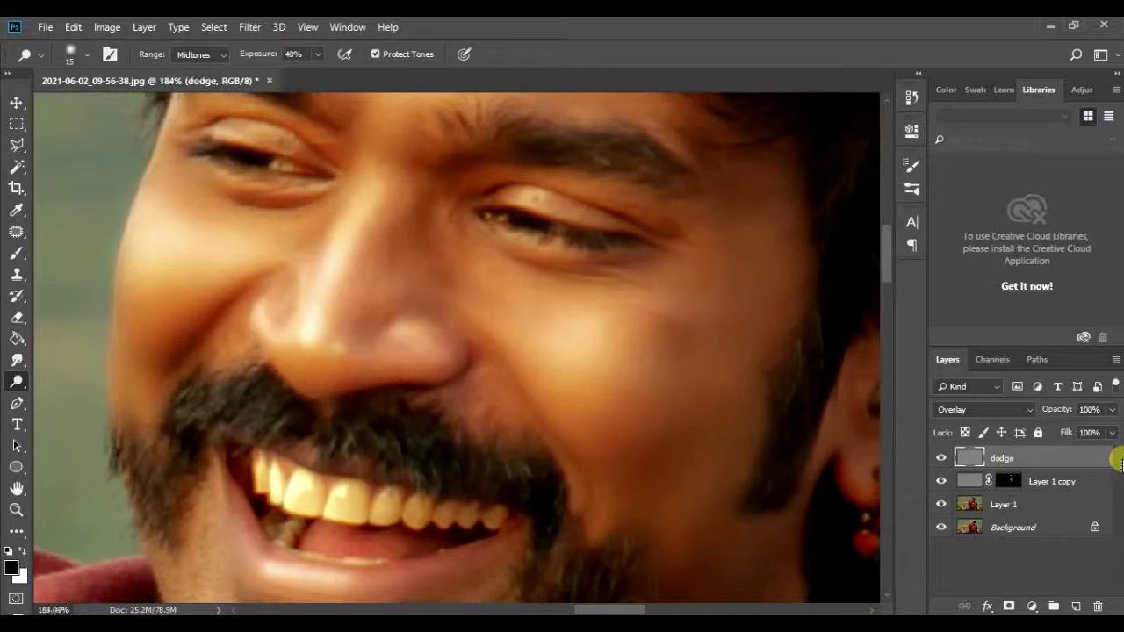
Create a new layer filled with 50% gray.
key("ctrl+shift+n")
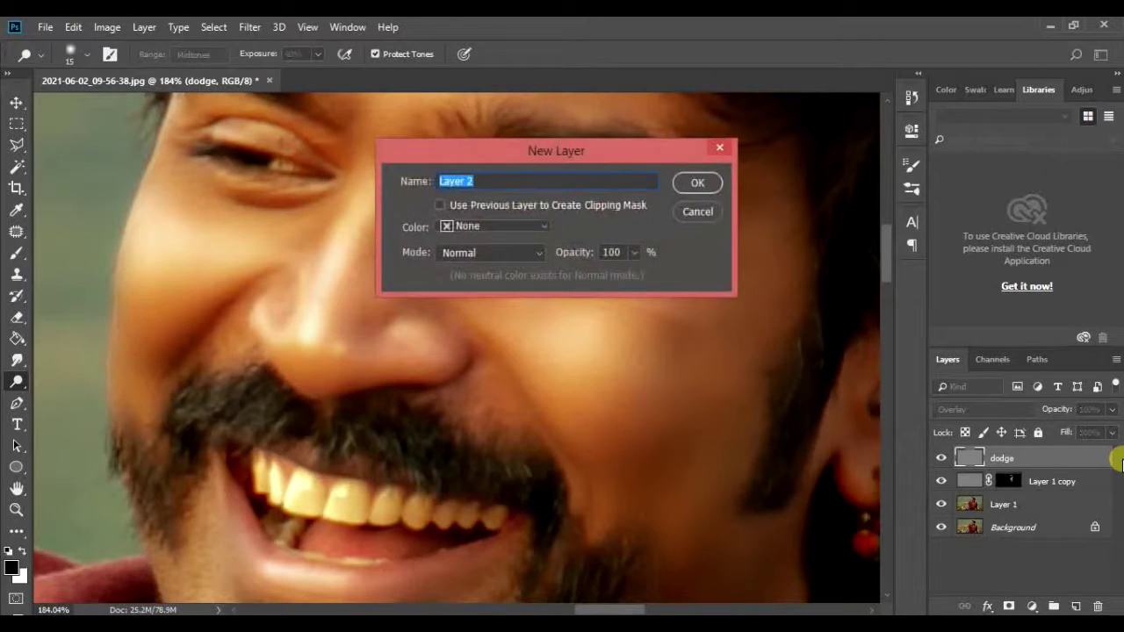
key("Return")
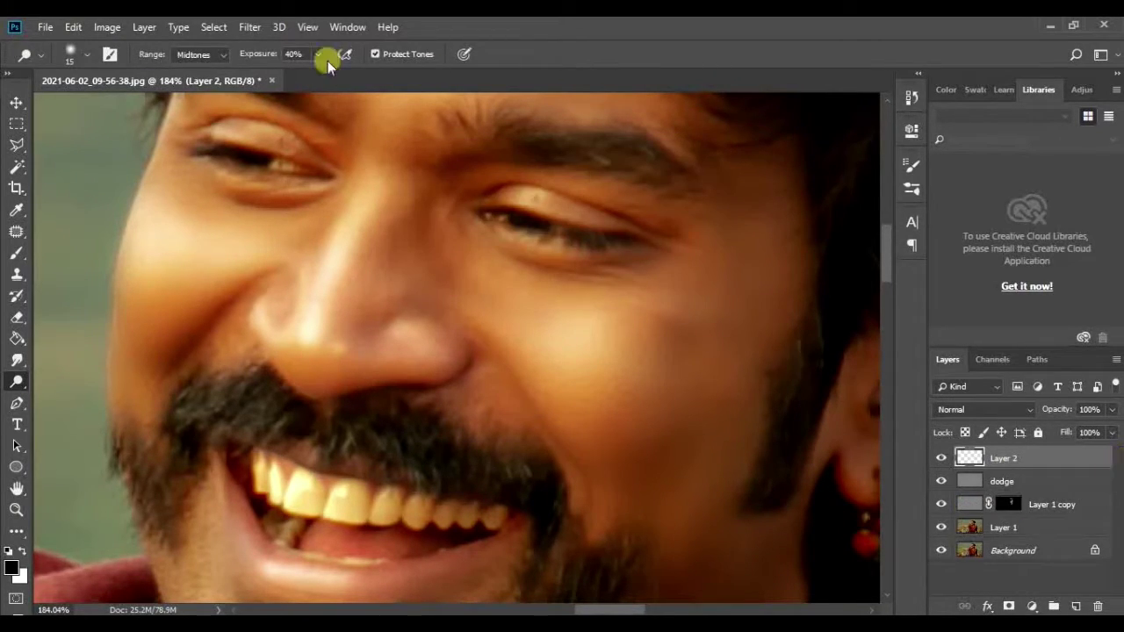
left_click(73, 26)
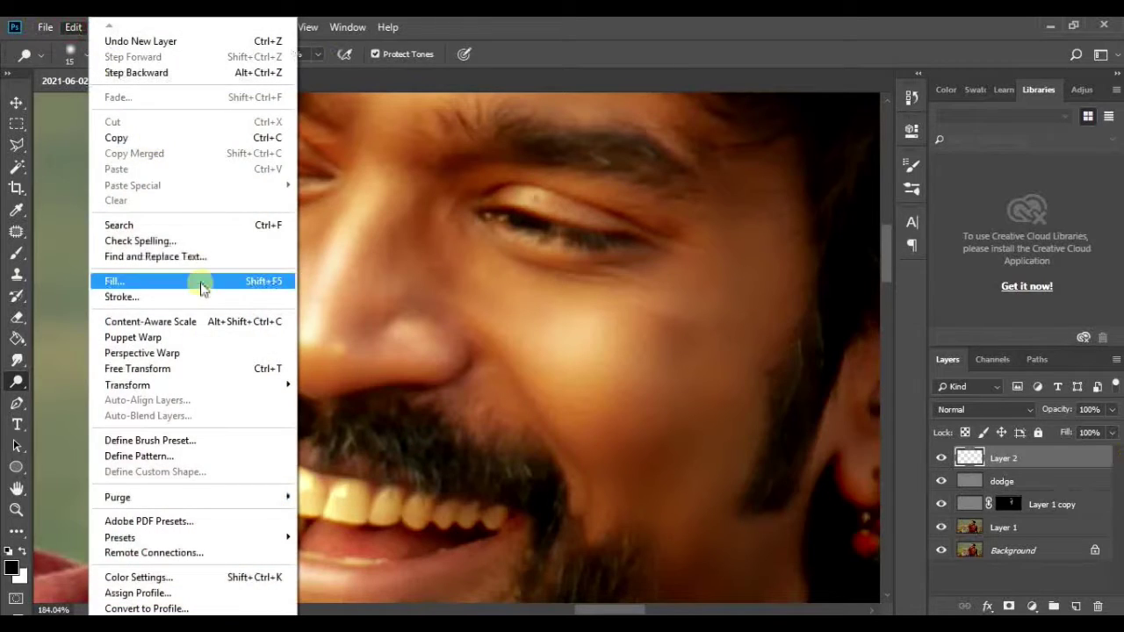
left_click(200, 282)
left_click(580, 159)
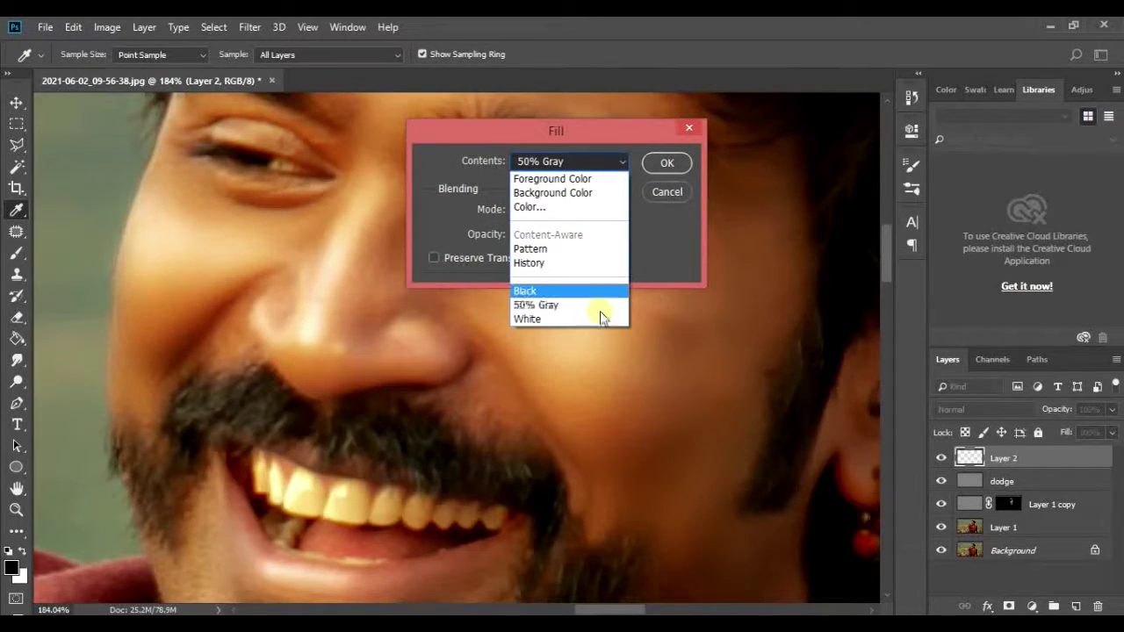
left_click(666, 180)
left_click(666, 167)
key("o")
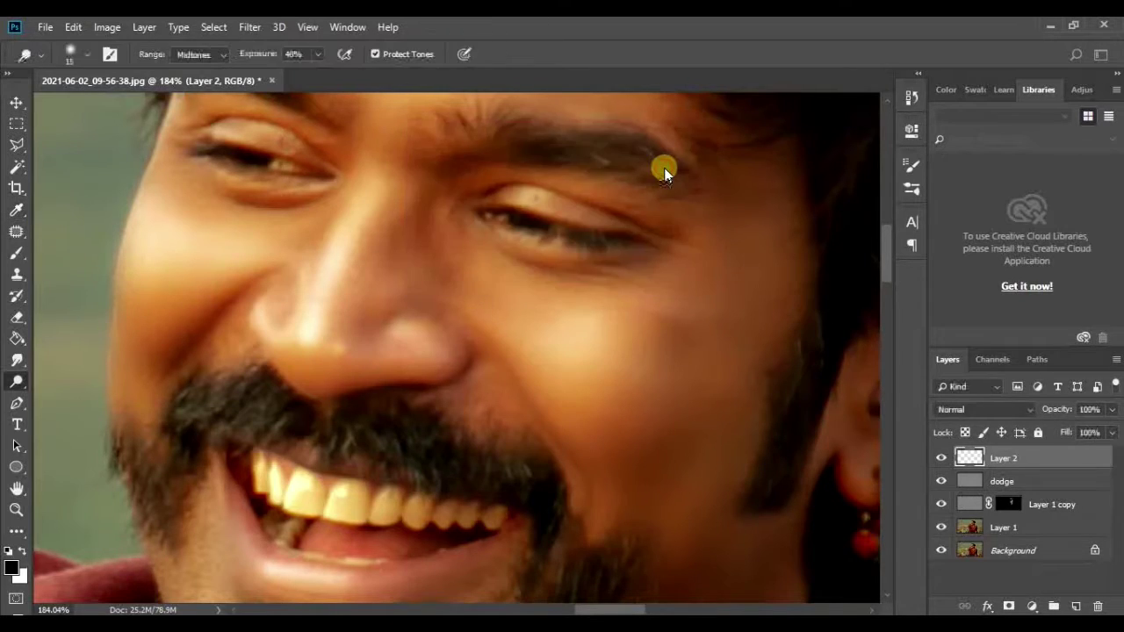
Set the gray layer's blend mode to Overlay.
left_click(1027, 409)
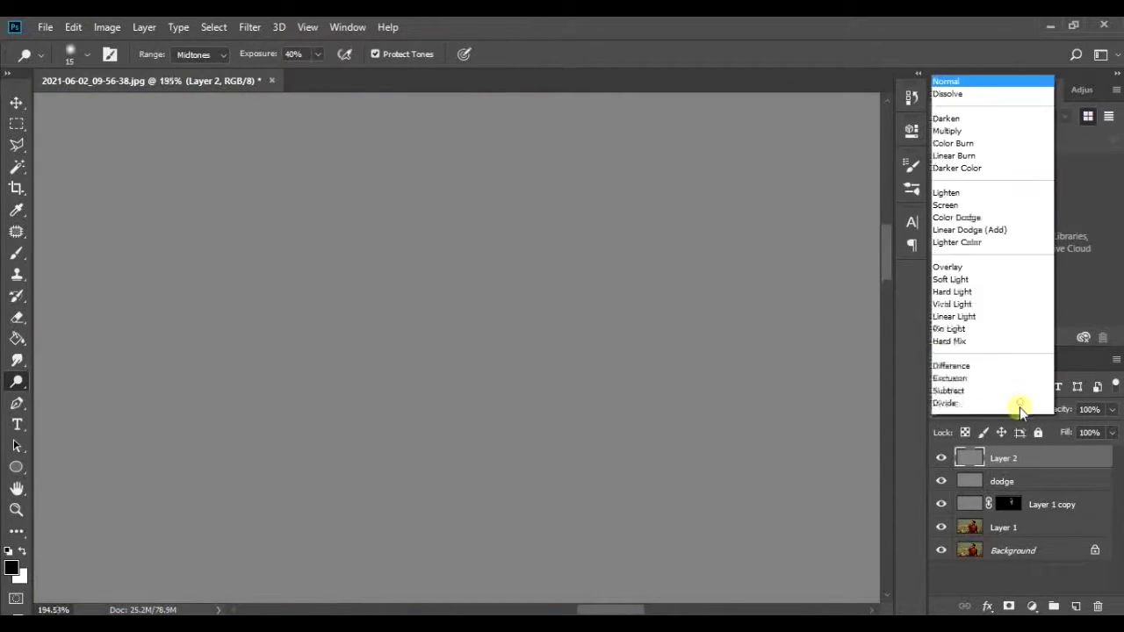
left_click(993, 214)
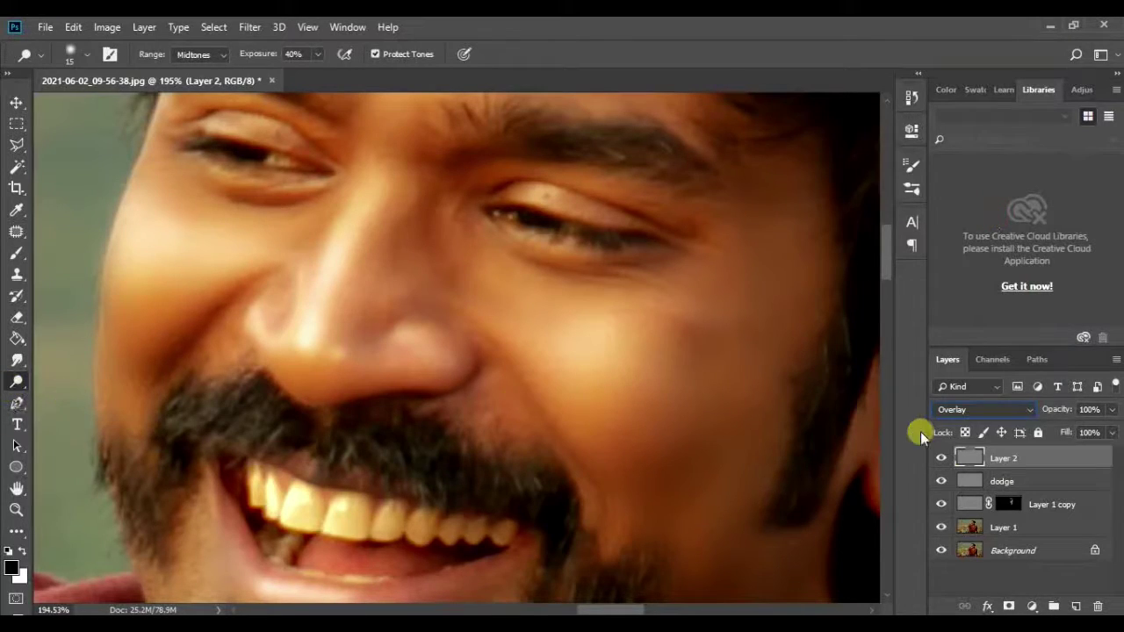
right_click(1010, 466)
left_click(1007, 459)
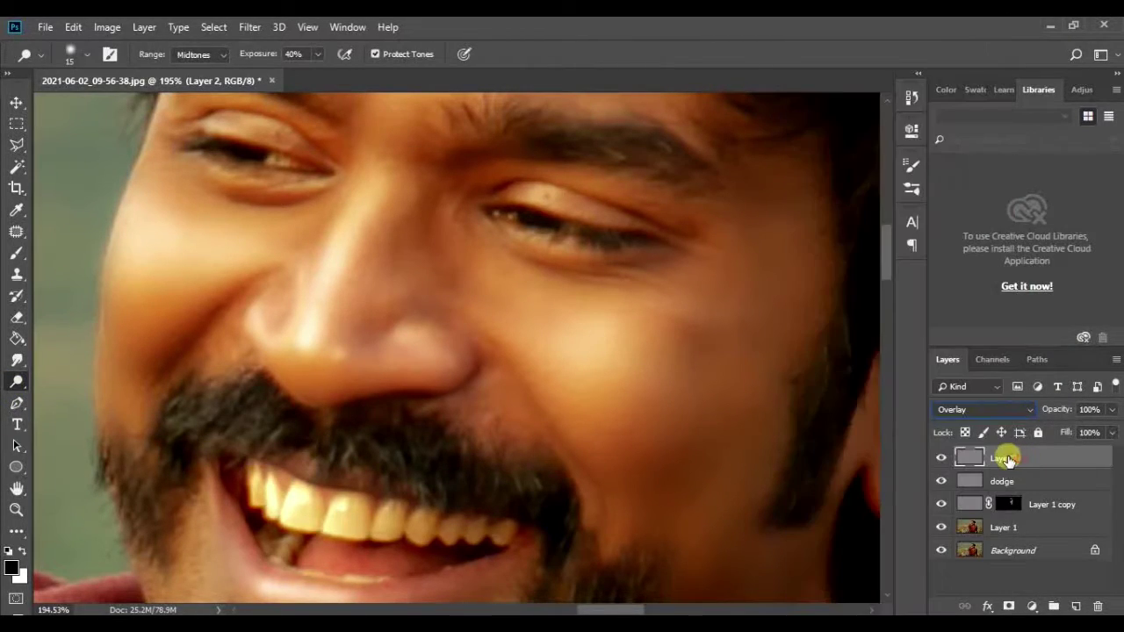
right_click(995, 455)
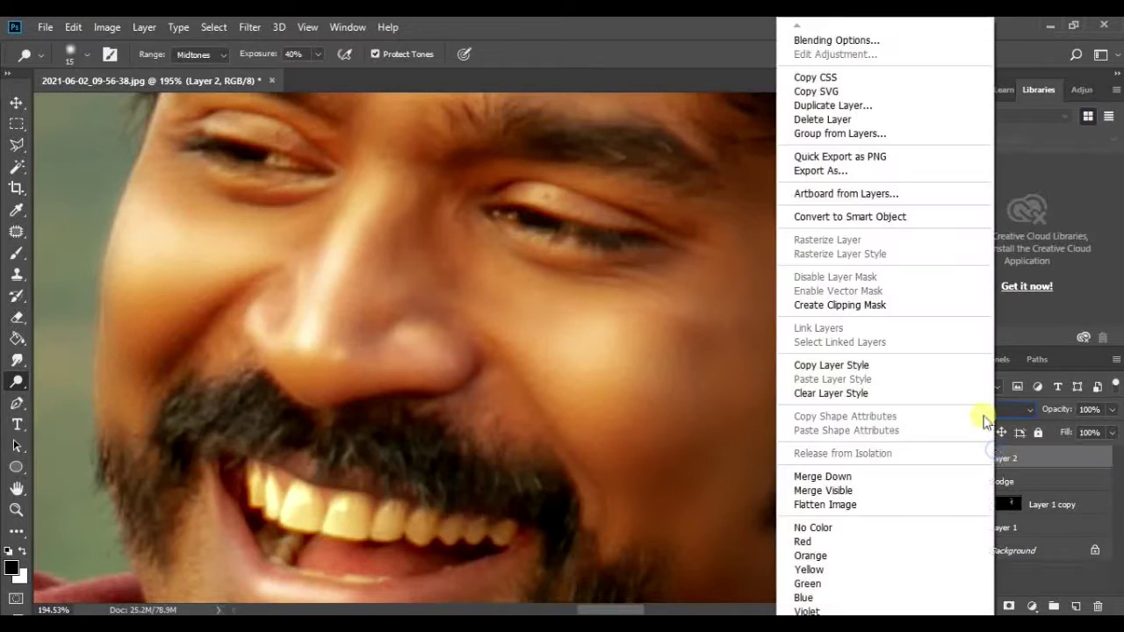
left_click(1008, 460)
type("burn")
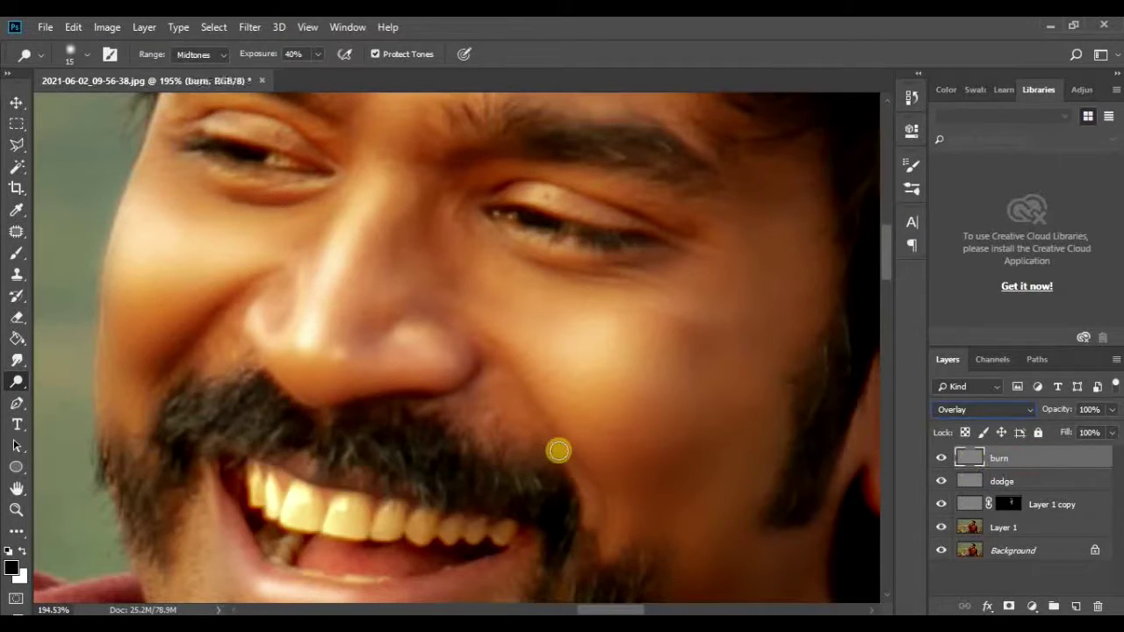
With the Burn Tool, darken the smile line beside the nose and across the nose tip.
key("b")
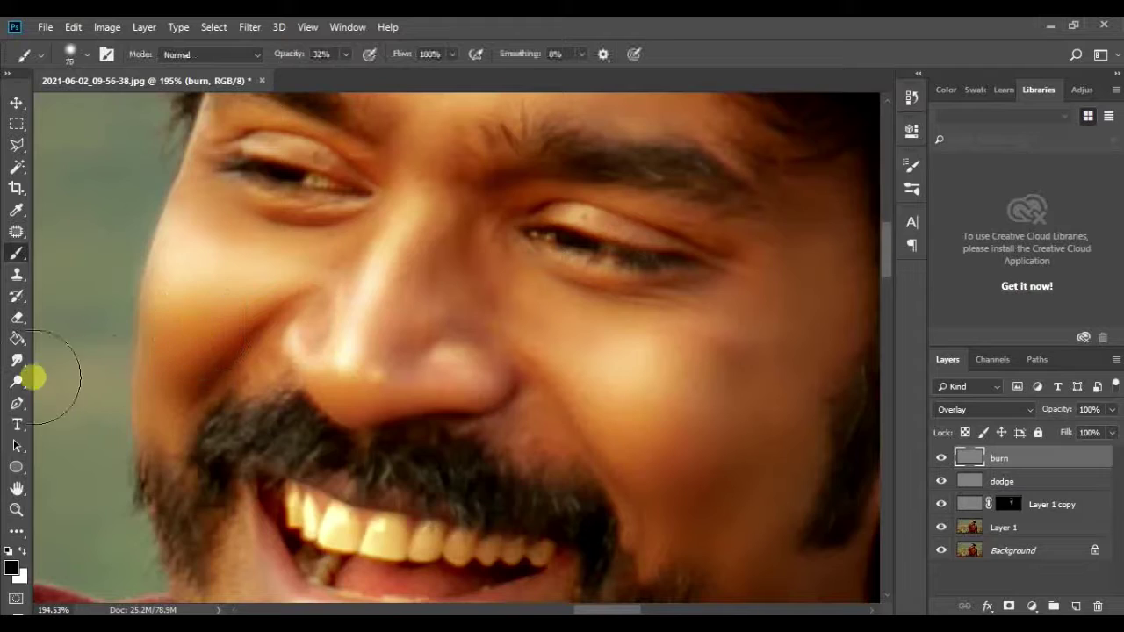
left_click(15, 381)
left_click(81, 400)
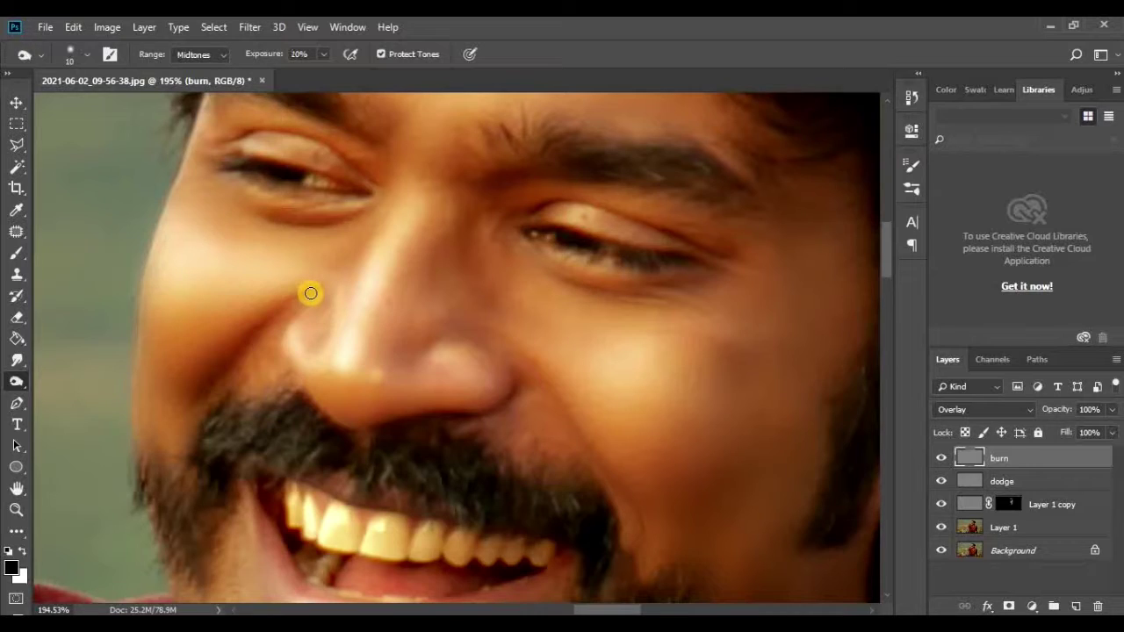
mouse_move(302, 301)
left_mouse_down()
mouse_move(207, 373)
mouse_move(297, 380)
left_mouse_up()
key("bracketright")
key("bracketright")
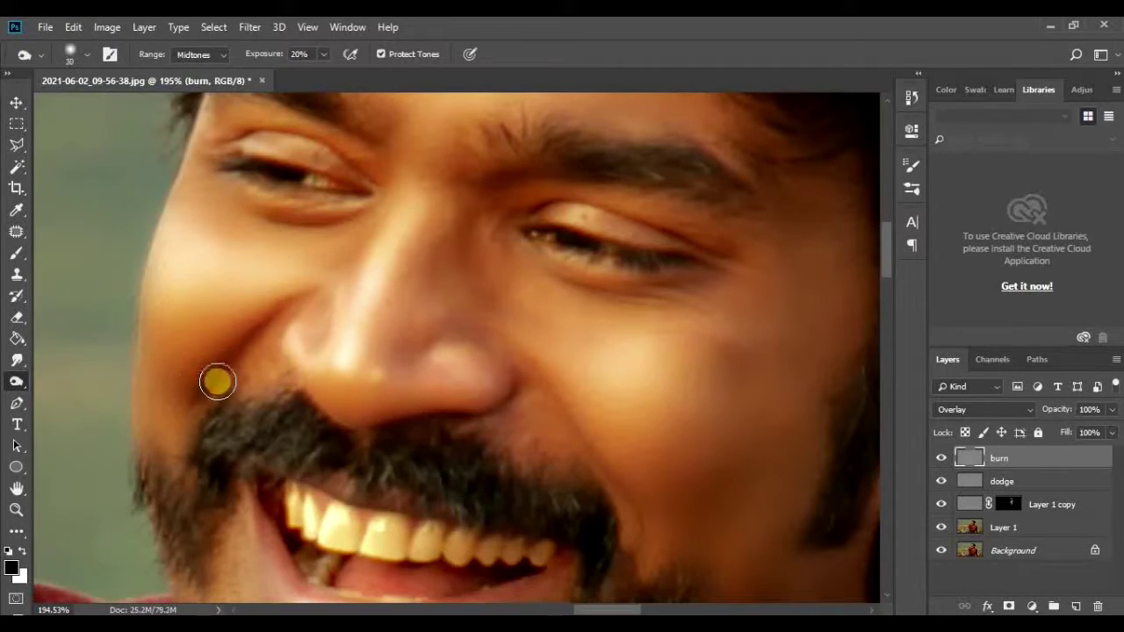
mouse_move(299, 302)
left_mouse_down()
mouse_move(420, 328)
mouse_move(381, 276)
mouse_move(346, 258)
mouse_move(400, 295)
mouse_move(447, 283)
mouse_move(422, 349)
mouse_move(460, 339)
mouse_move(500, 384)
mouse_move(414, 376)
mouse_move(435, 300)
mouse_move(476, 231)
mouse_move(462, 236)
mouse_move(497, 289)
left_mouse_up()
Enlarge the brush to 35 and darken the cheek shadow and around the right eye.
key("bracketright")
key("bracketright")
left_click_drag(562, 305, 435, 309)
mouse_move(476, 279)
left_mouse_down()
mouse_move(602, 248)
mouse_move(484, 278)
mouse_move(579, 244)
mouse_move(368, 223)
mouse_move(479, 281)
left_mouse_up()
left_click_drag(459, 326, 446, 248)
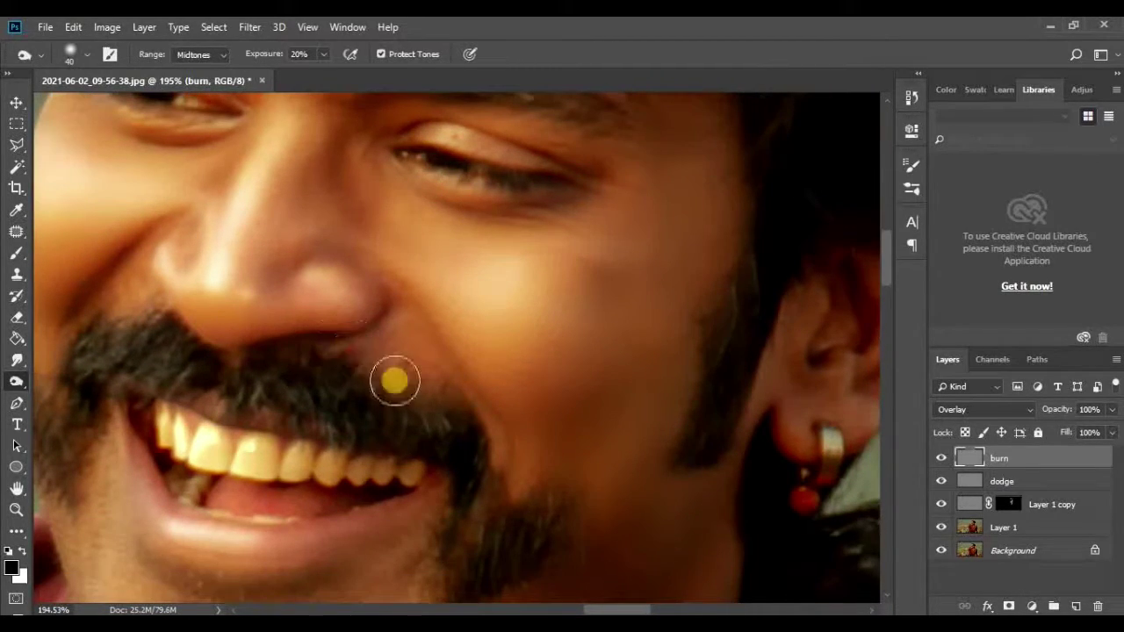
Darken the lower lip edge, the mouth corners and the area below the mustache.
left_click_drag(466, 474, 538, 305)
mouse_move(422, 369)
left_mouse_down()
mouse_move(225, 319)
mouse_move(201, 276)
mouse_move(208, 258)
left_mouse_up()
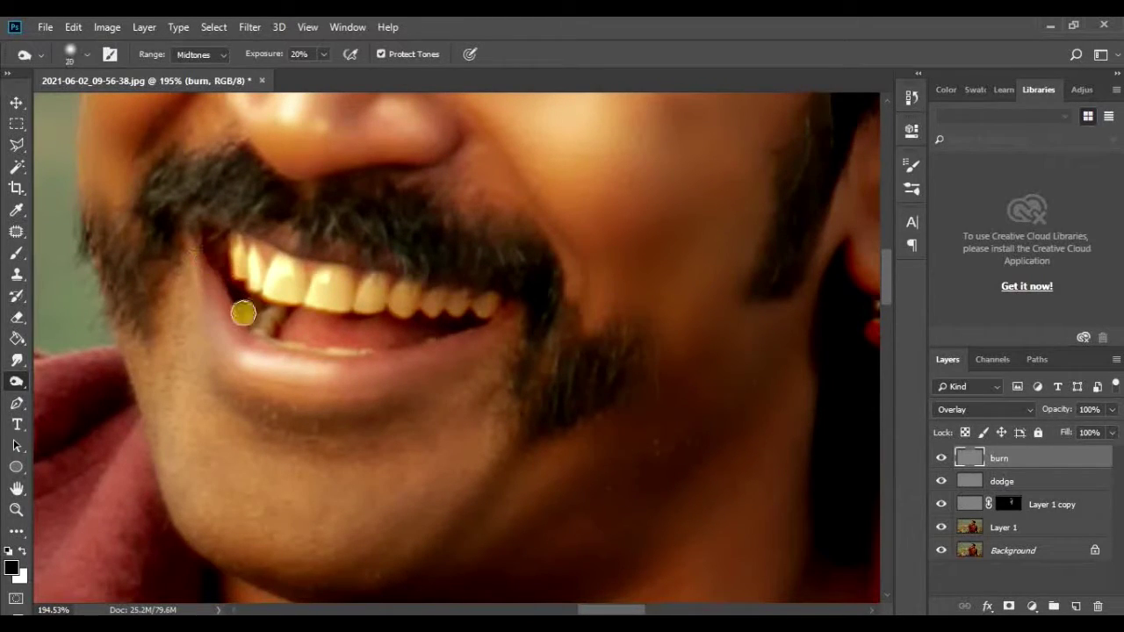
left_click_drag(310, 350, 401, 345)
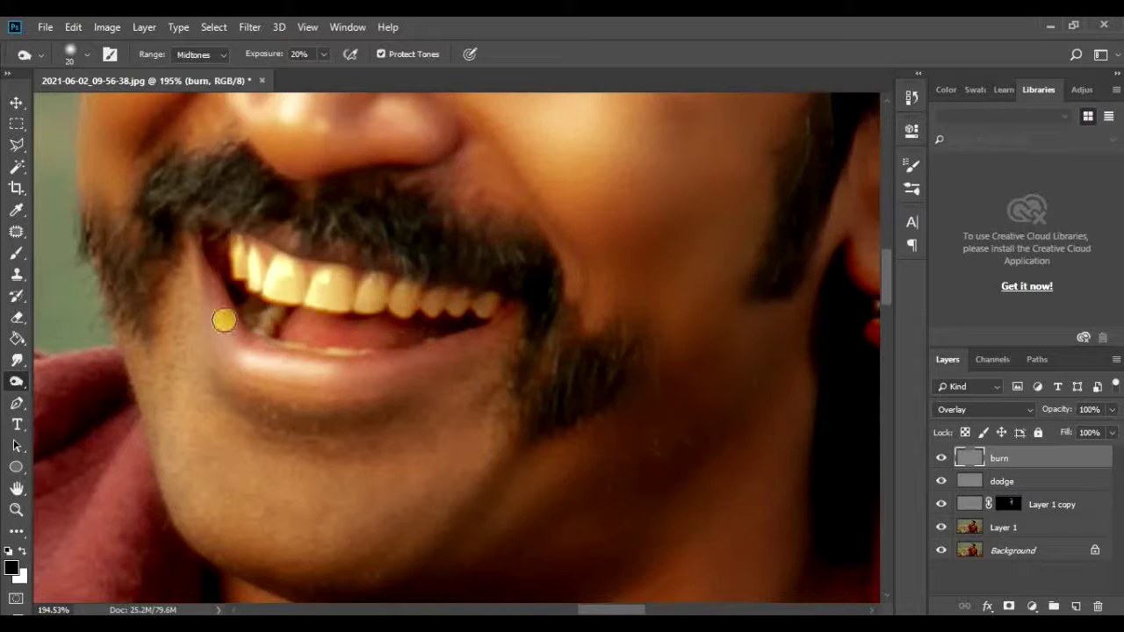
mouse_move(189, 275)
left_mouse_down()
mouse_move(236, 369)
mouse_move(161, 217)
left_mouse_up()
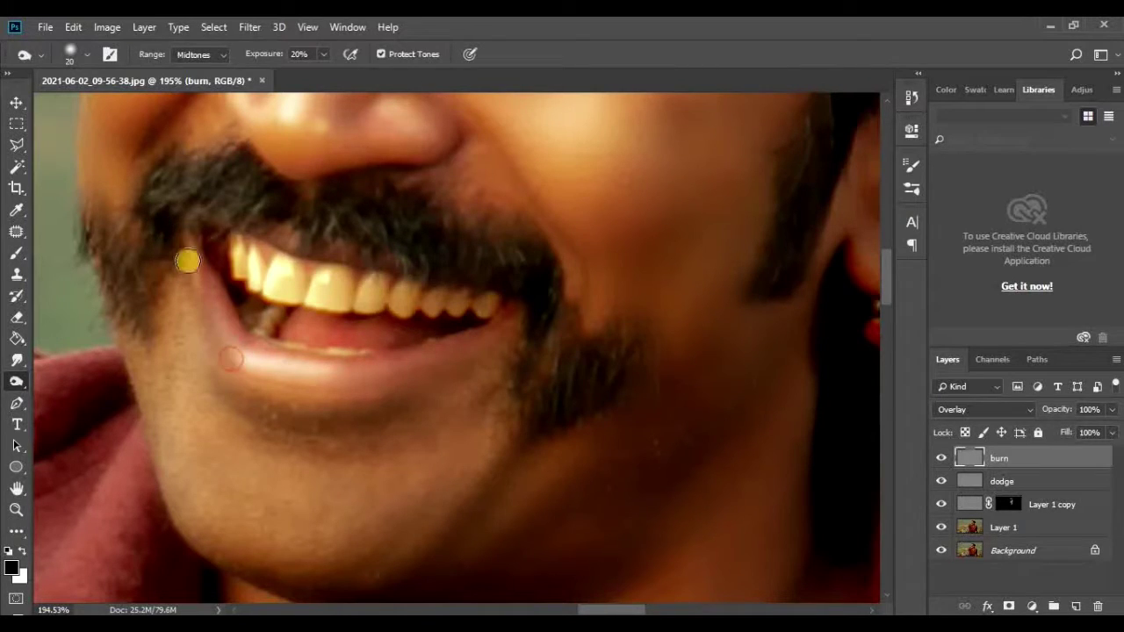
left_click_drag(187, 260, 190, 244)
mouse_move(249, 374)
left_mouse_down()
mouse_move(354, 384)
mouse_move(512, 337)
left_mouse_up()
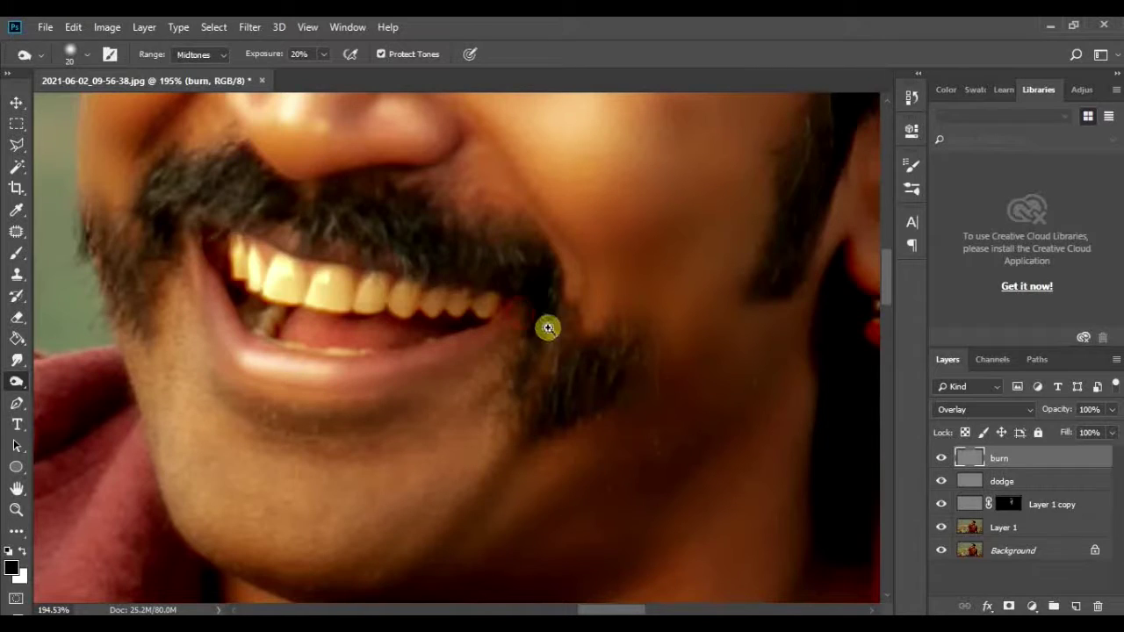
Darken the skin under the right eye.
key("ctrl+0")
left_click_drag(595, 248, 658, 289)
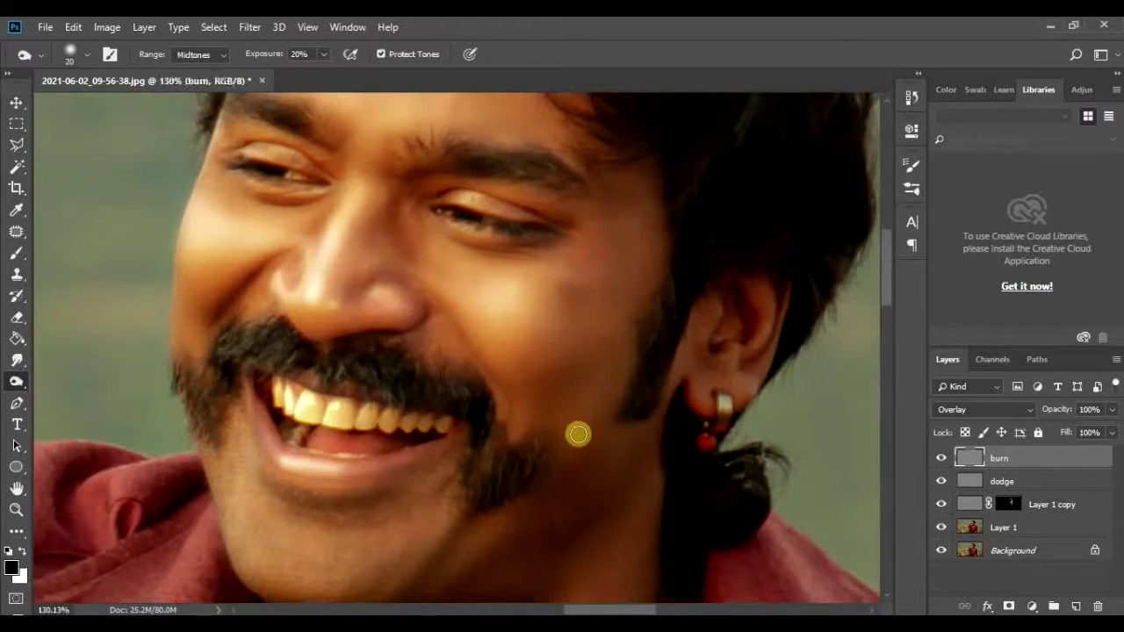
left_click_drag(577, 434, 518, 367)
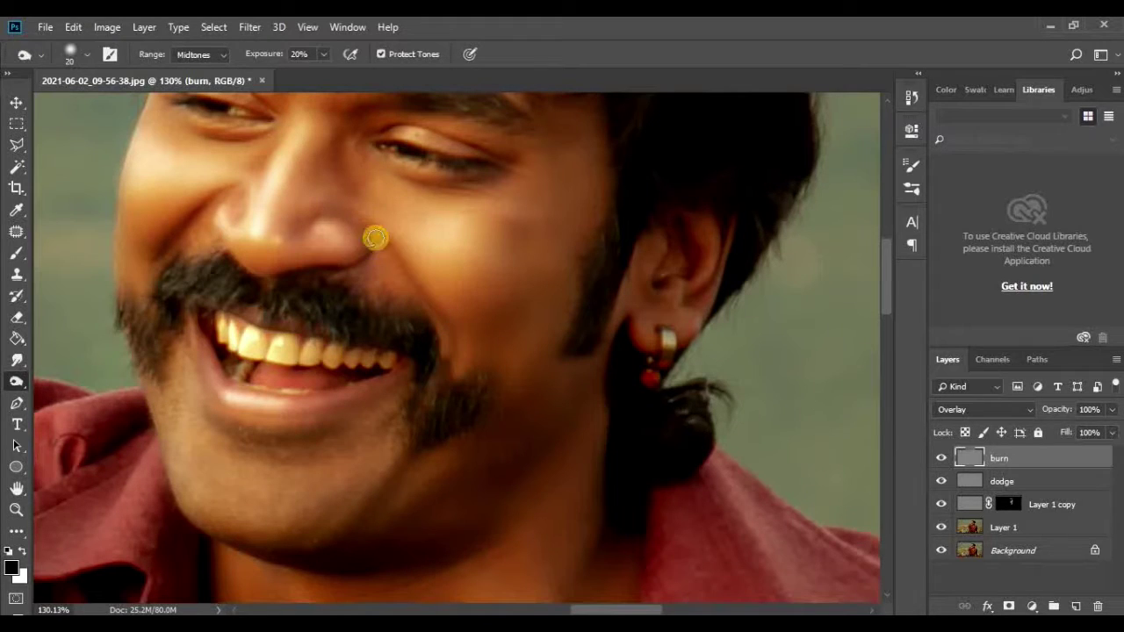
left_click_drag(431, 356, 403, 273)
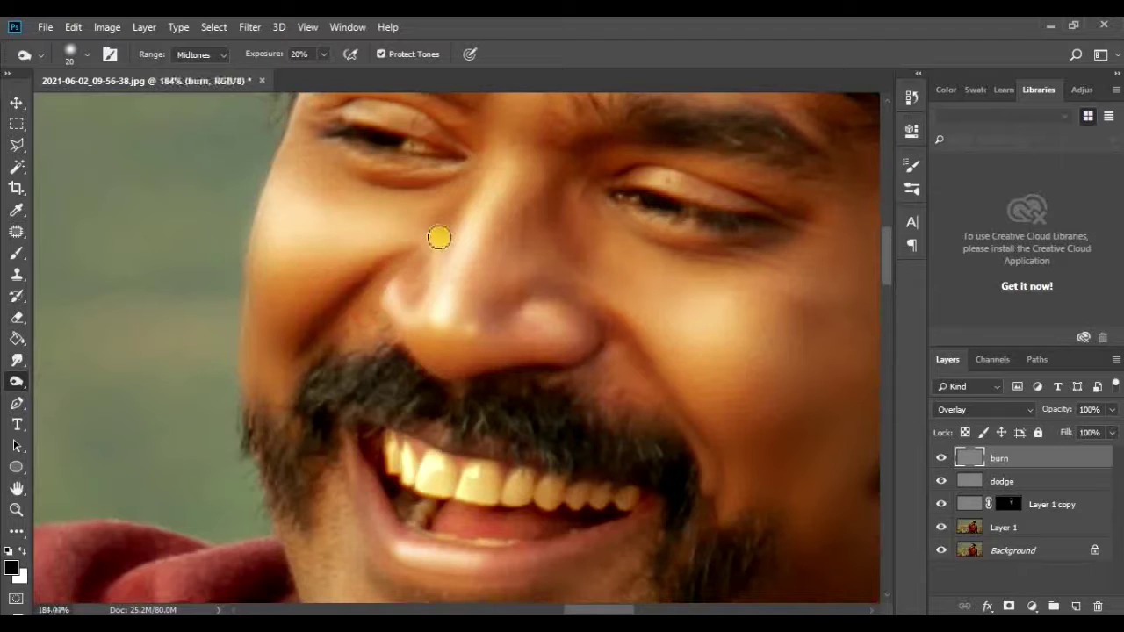
mouse_move(477, 181)
left_mouse_down()
mouse_move(465, 276)
mouse_move(378, 220)
left_mouse_up()
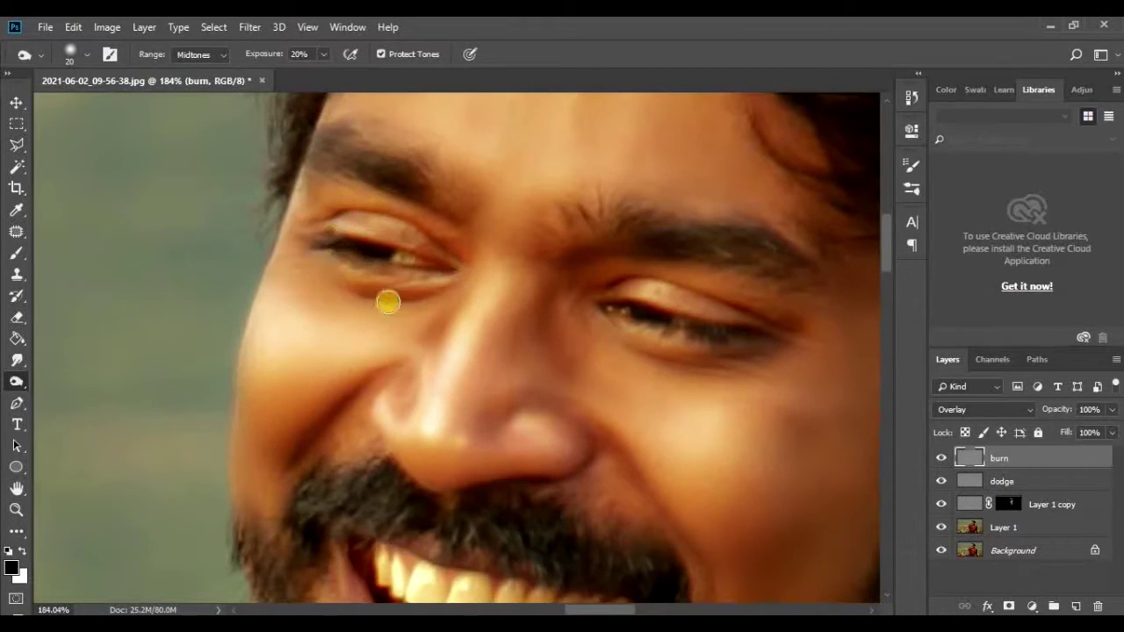
left_click_drag(547, 357, 183, 302)
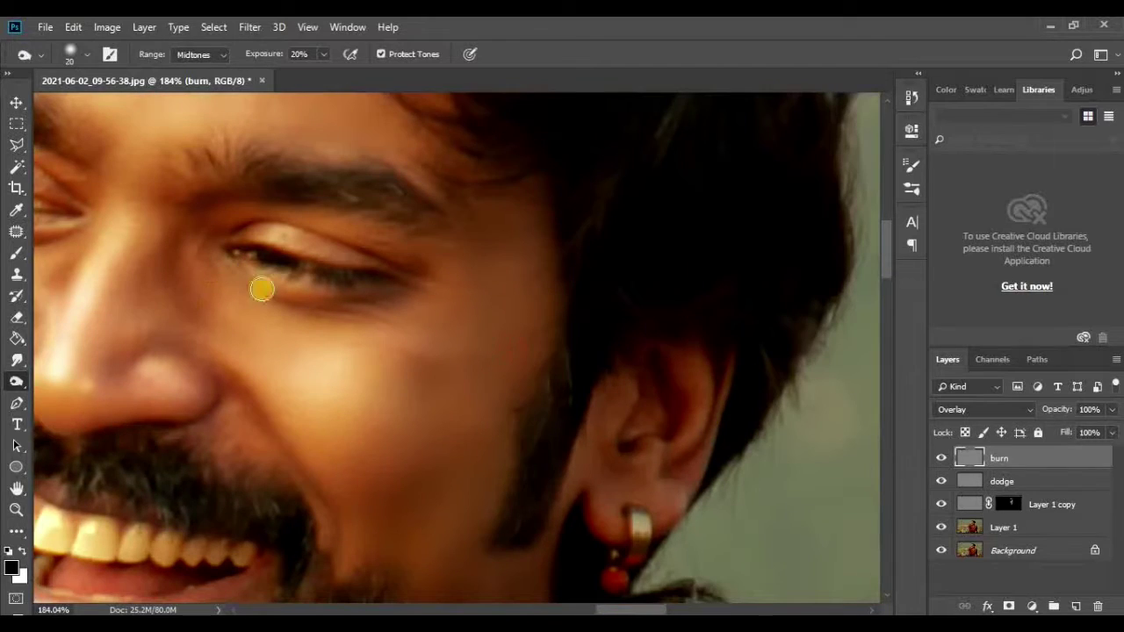
left_click_drag(262, 290, 315, 307)
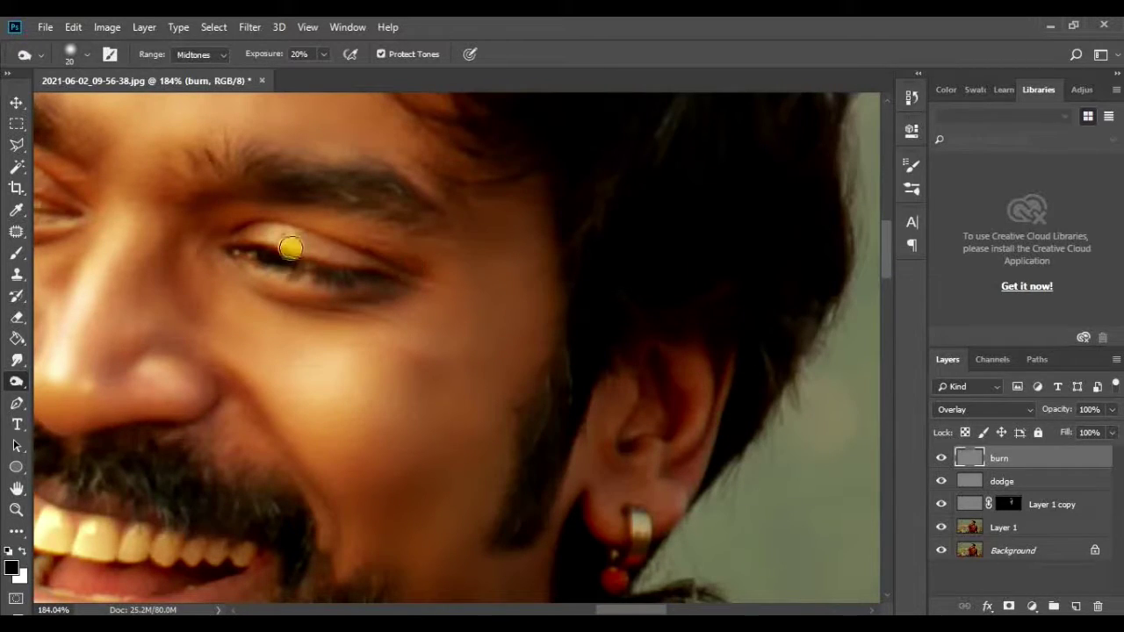
Zoom and pan around the lower face and chin to inspect the burn strokes.
scroll(401, 241, "down", 3)
scroll(322, 218, "down", 3)
scroll(384, 231, "up", 3)
left_click_drag(384, 231, 447, 333)
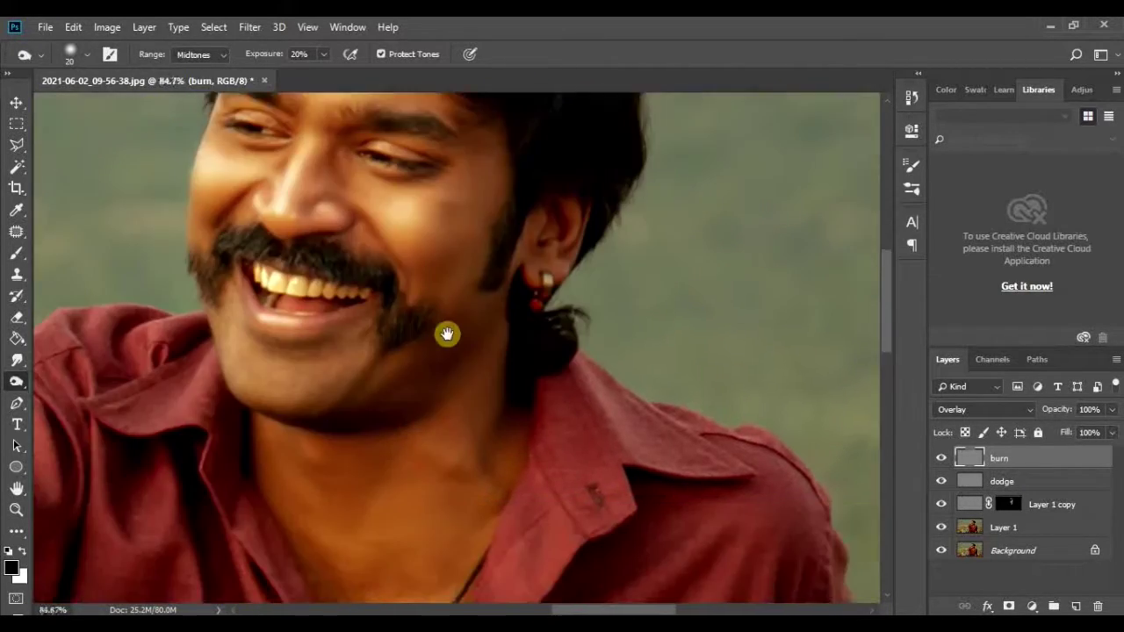
scroll(447, 333, "down", 1)
scroll(343, 343, "up", 2)
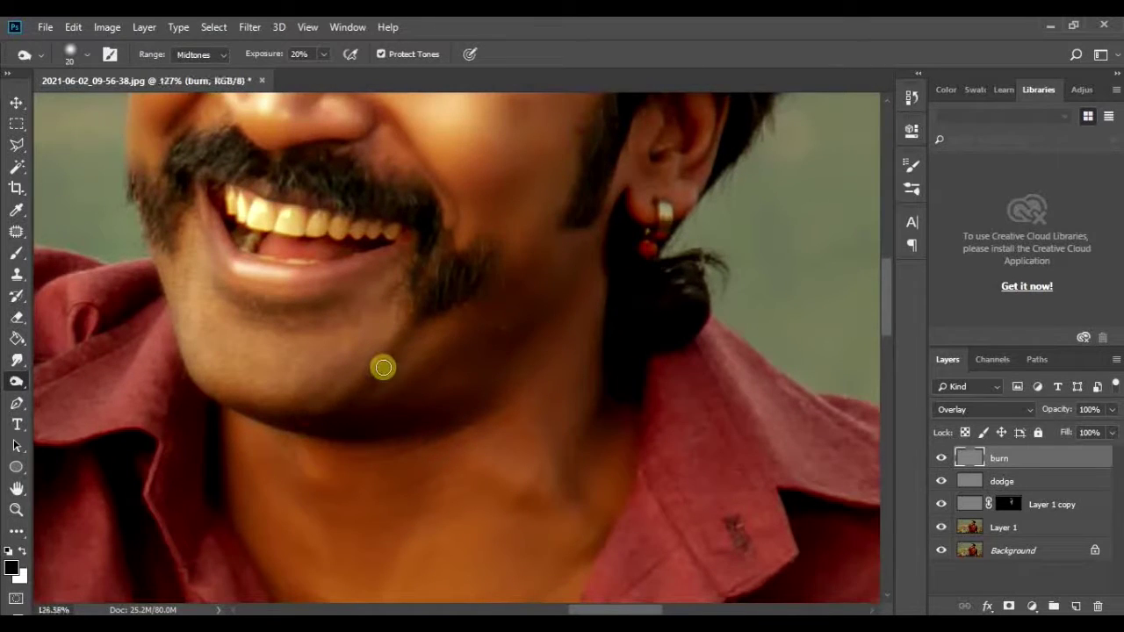
left_click_drag(337, 378, 425, 364)
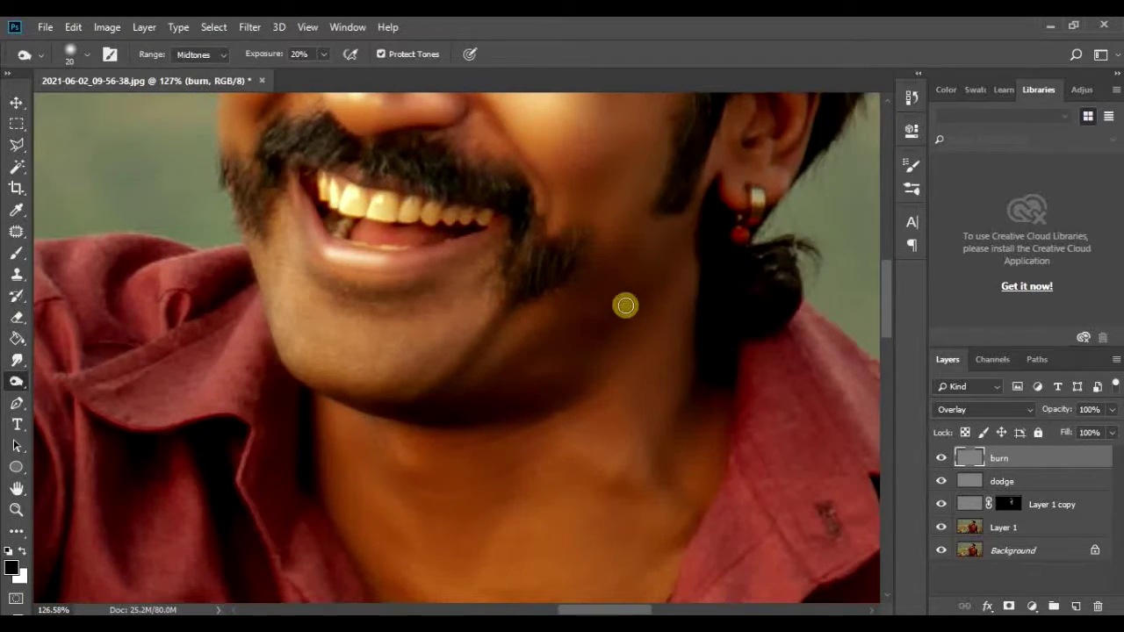
scroll(527, 368, "up", 1)
scroll(377, 399, "up", 1)
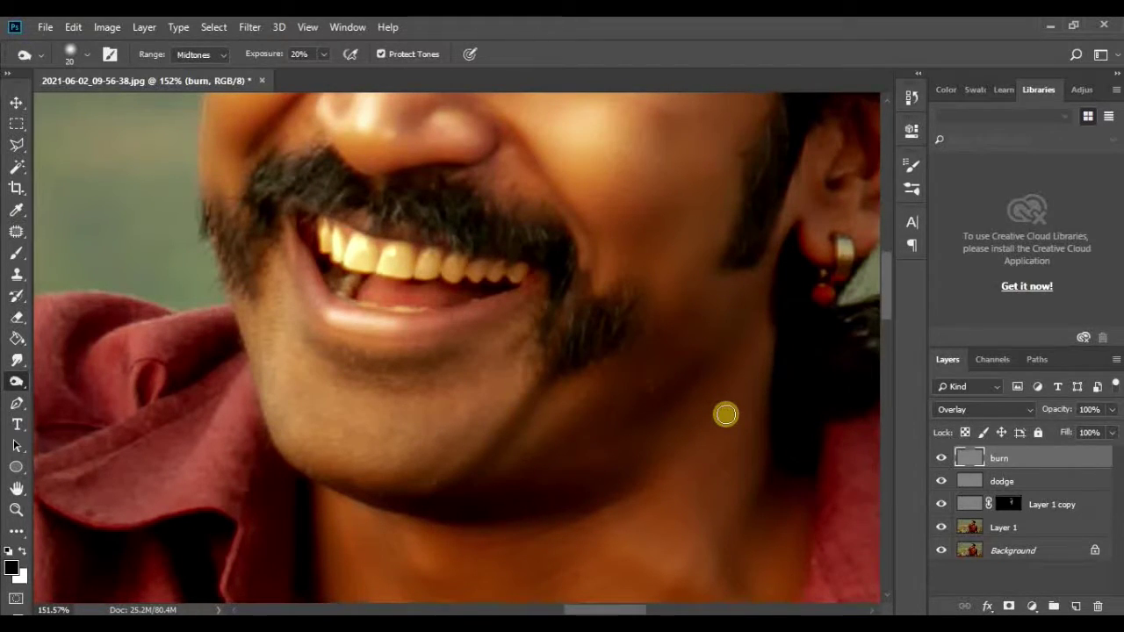
On the dodge layer, lighten under the lower lip and along the chin with the Dodge Tool.
left_click(1002, 482)
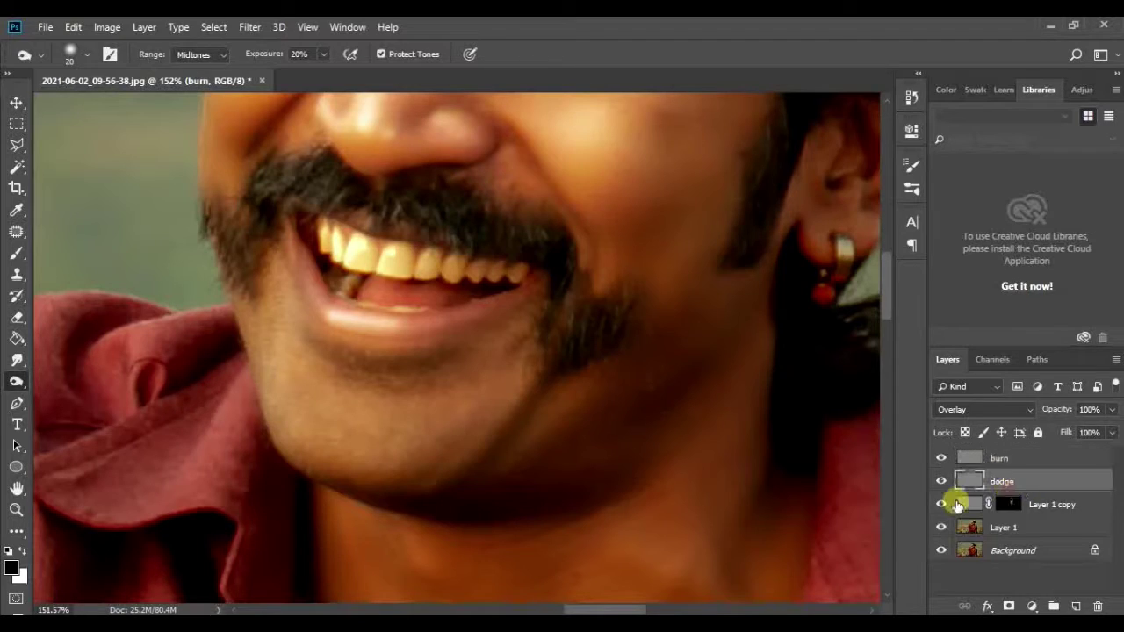
scroll(326, 415, "up", 2)
right_click(24, 388)
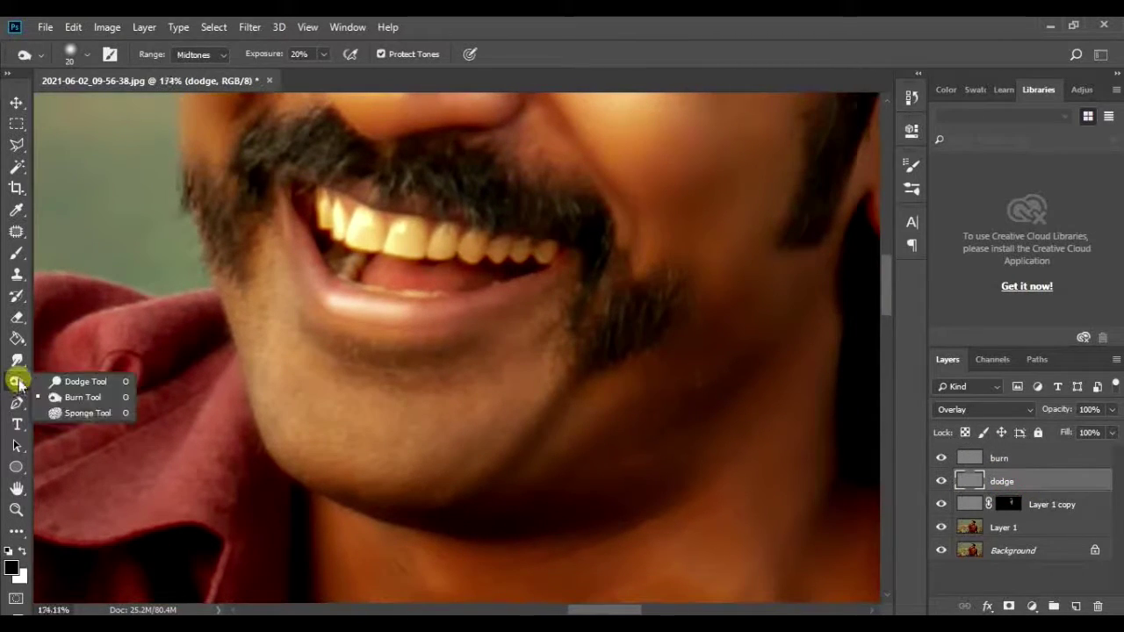
left_click(84, 378)
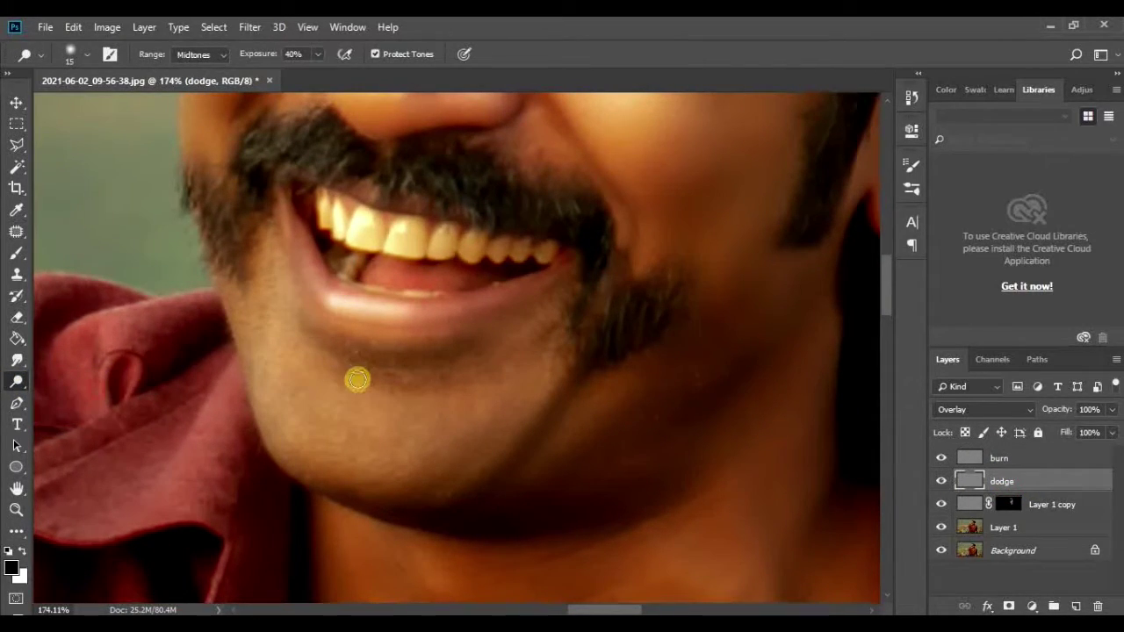
mouse_move(375, 380)
left_mouse_down()
mouse_move(360, 336)
mouse_move(372, 331)
left_mouse_up()
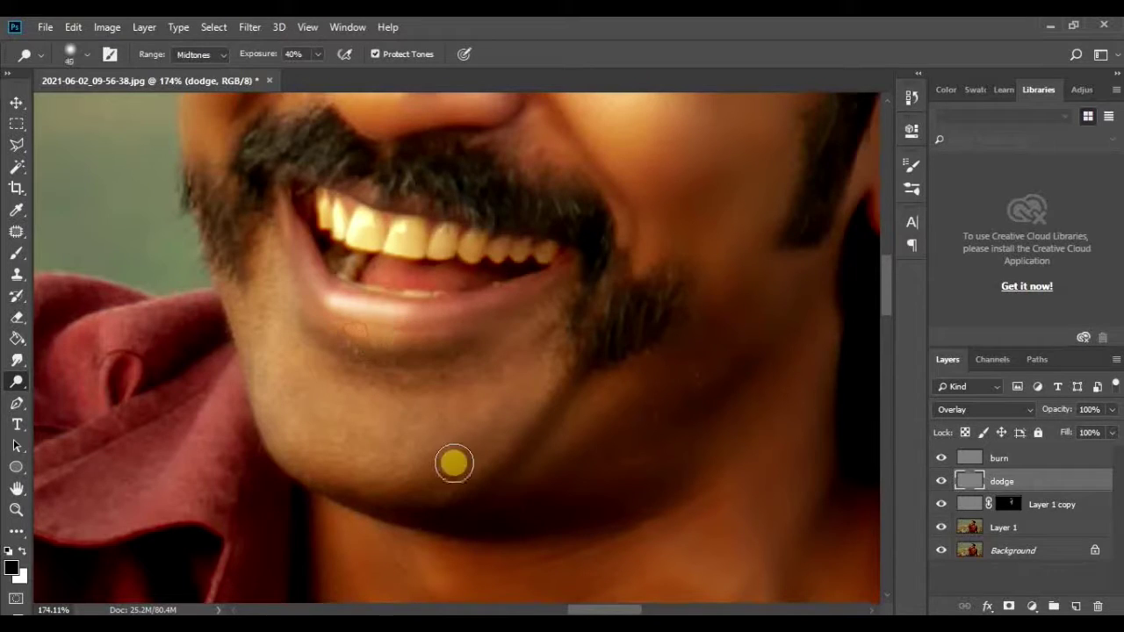
mouse_move(542, 367)
left_mouse_down()
mouse_move(527, 338)
mouse_move(447, 444)
mouse_move(357, 401)
mouse_move(276, 303)
mouse_move(270, 275)
left_mouse_up()
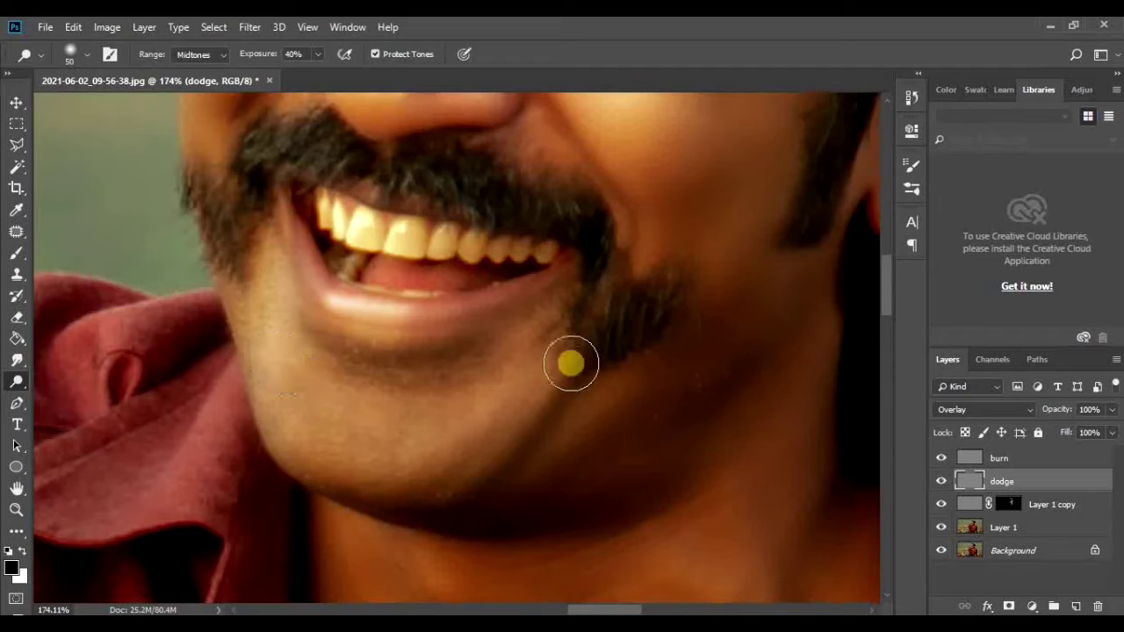
Zoom around the ear, the whole figure and the face to check the dodge result.
left_click_drag(530, 358, 441, 365)
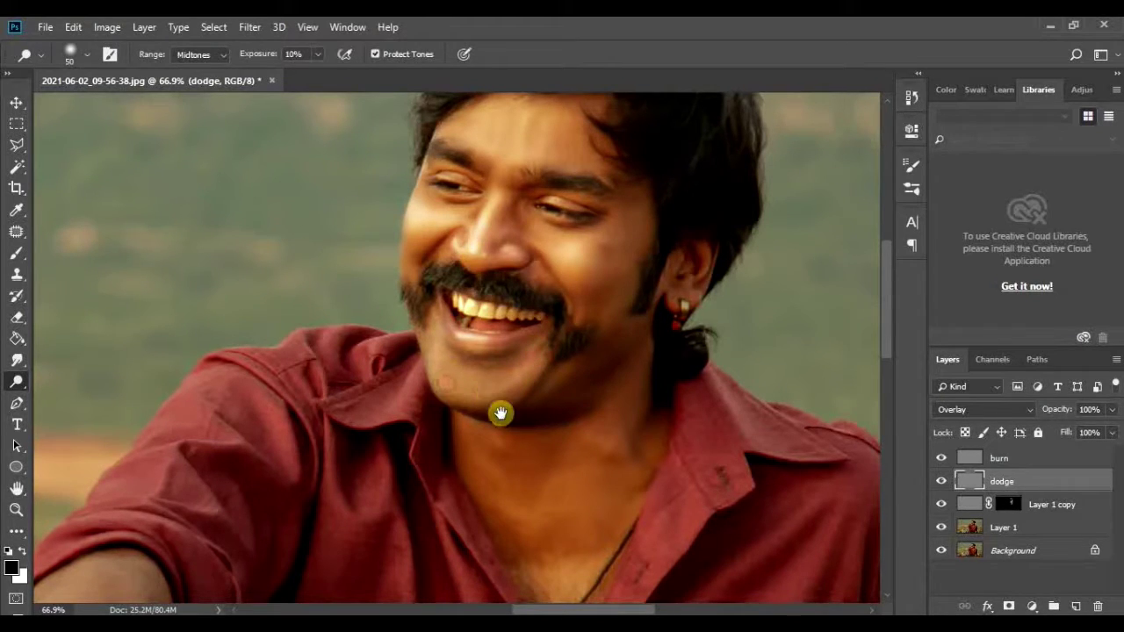
left_click_drag(500, 412, 401, 383)
mouse_move(575, 306)
left_mouse_down()
mouse_move(608, 275)
mouse_move(396, 205)
mouse_move(366, 167)
mouse_move(431, 220)
mouse_move(275, 201)
mouse_move(321, 218)
mouse_move(283, 202)
mouse_move(264, 137)
left_mouse_up()
mouse_move(456, 235)
left_mouse_down()
mouse_move(389, 220)
mouse_move(425, 233)
left_mouse_up()
mouse_move(517, 442)
left_mouse_down()
mouse_move(418, 416)
mouse_move(469, 427)
mouse_move(448, 337)
left_mouse_up()
left_click_drag(477, 173, 572, 272)
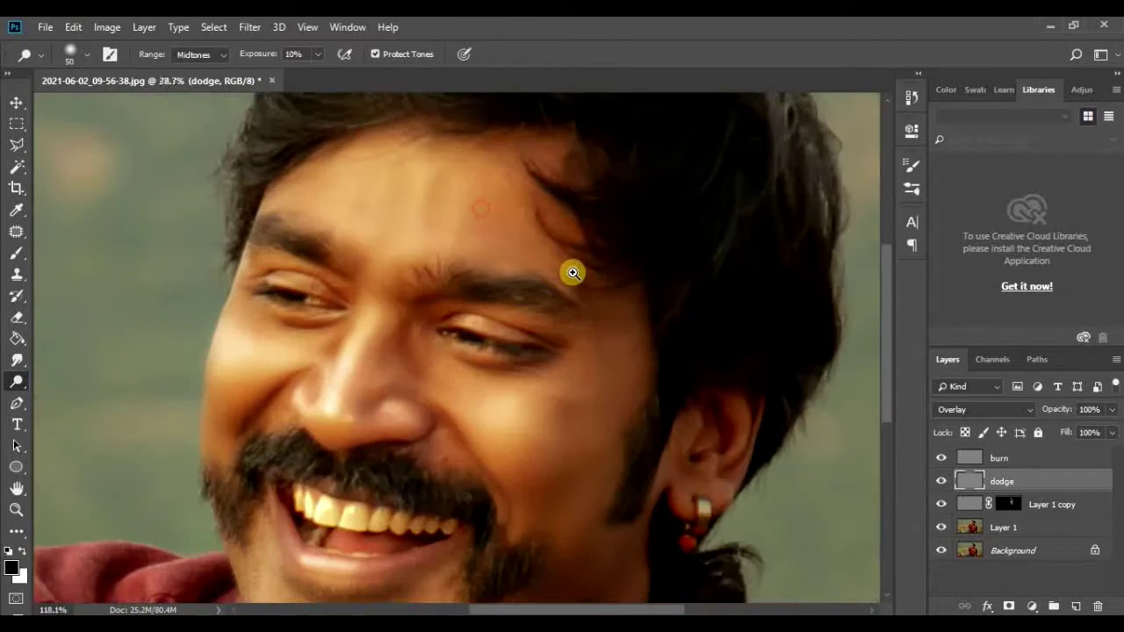
mouse_move(557, 354)
left_mouse_down()
mouse_move(682, 187)
mouse_move(707, 214)
left_mouse_up()
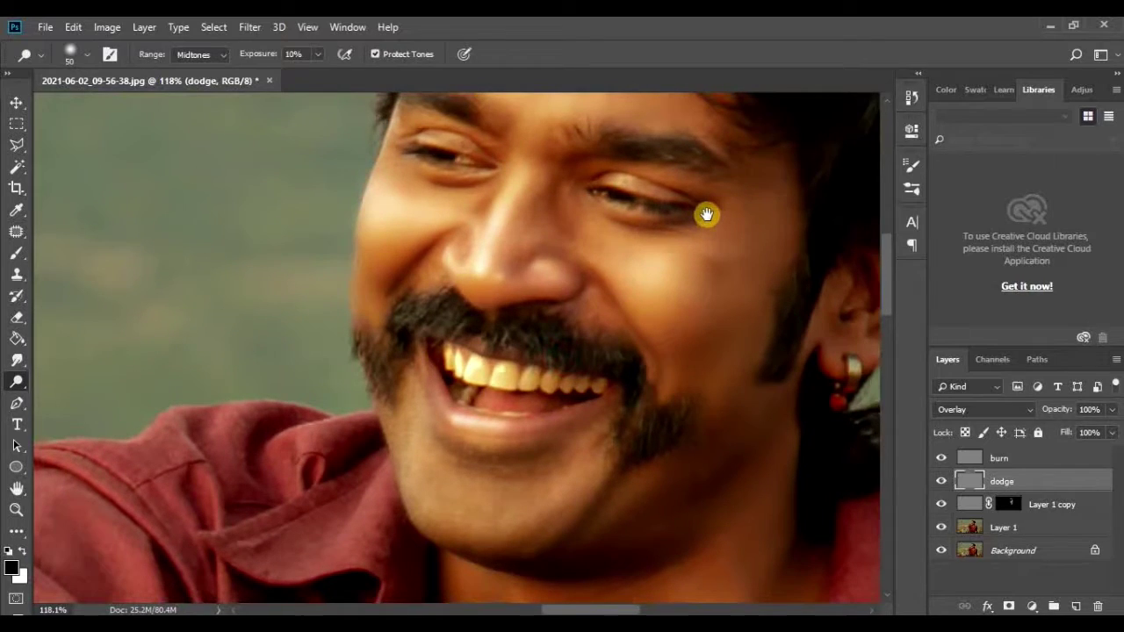
Stamp the visible layers into a new layer and duplicate it.
left_click(1030, 458)
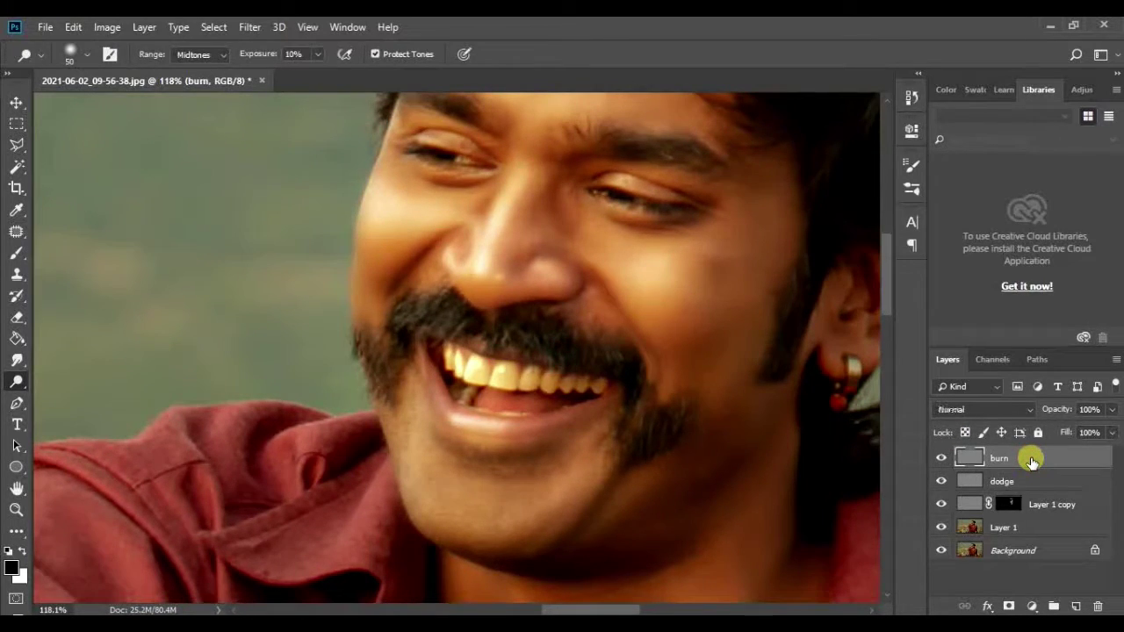
key("ctrl+shift+alt+n")
key("ctrl+j")
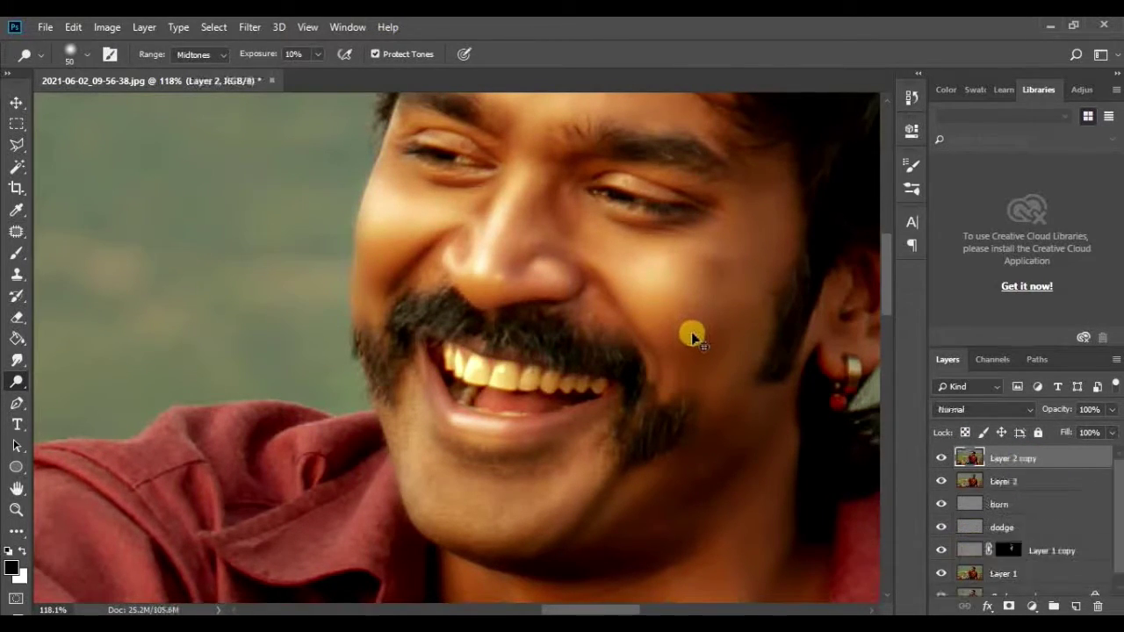
Apply a High Pass filter with about 2 px radius to the copy.
left_click(248, 28)
mouse_move(261, 356)
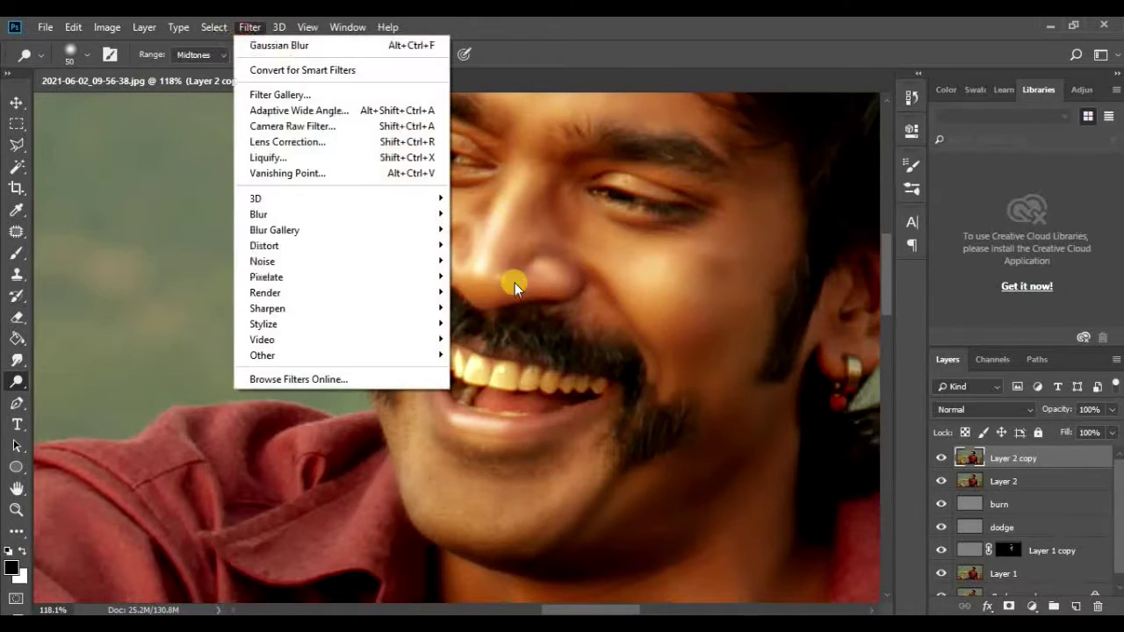
left_click(412, 355)
left_click(489, 372)
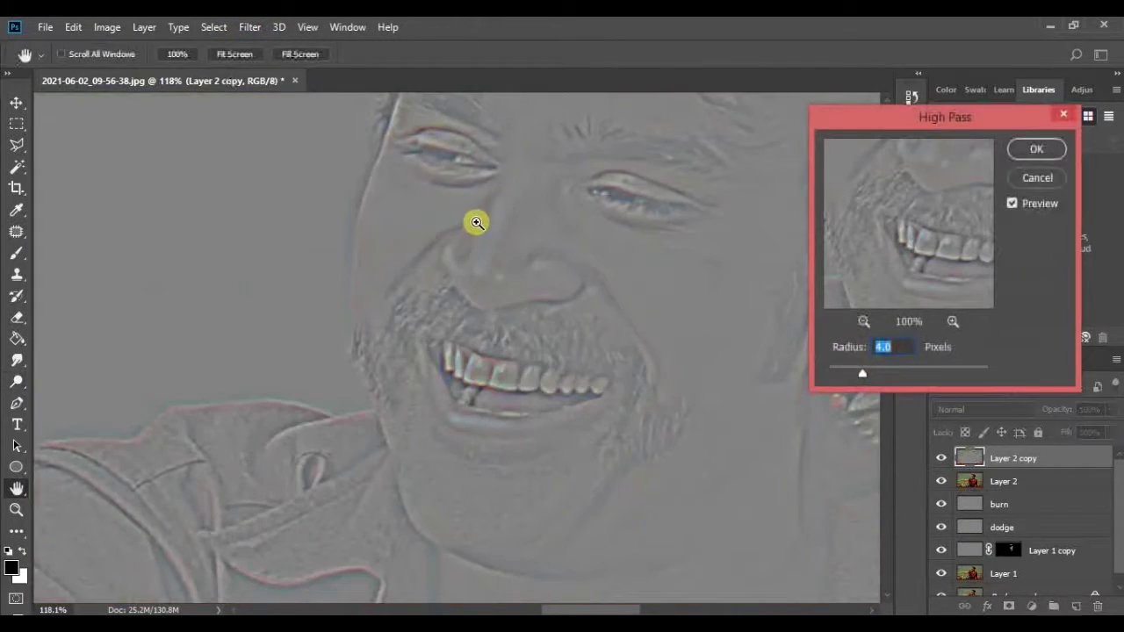
mouse_move(471, 223)
left_mouse_down()
mouse_move(565, 288)
mouse_move(534, 269)
left_mouse_up()
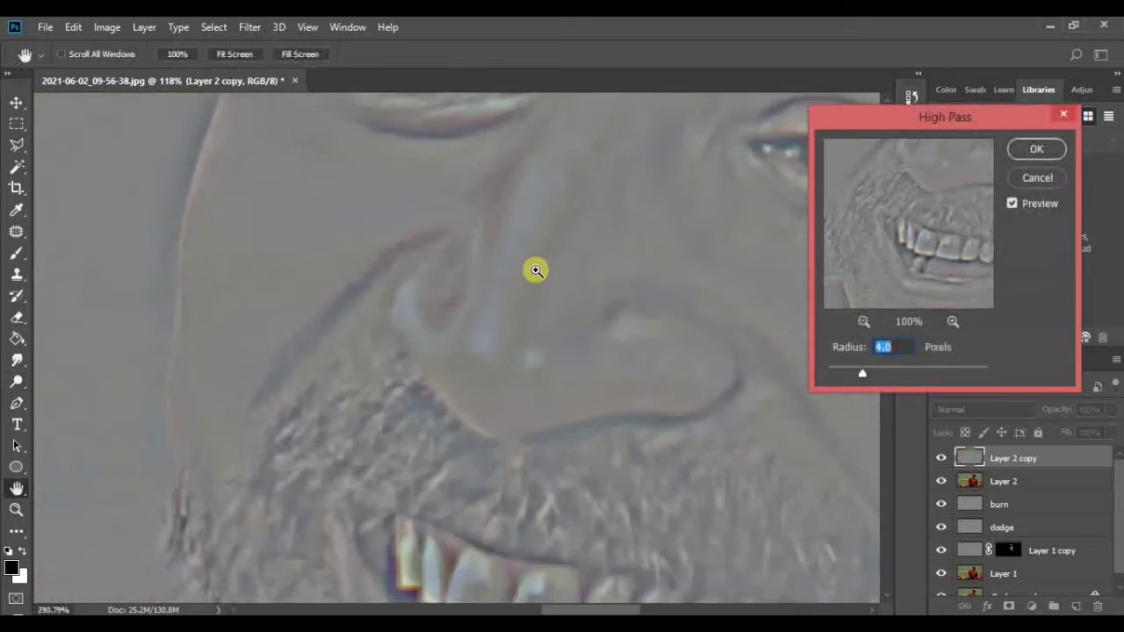
left_click_drag(842, 362, 845, 368)
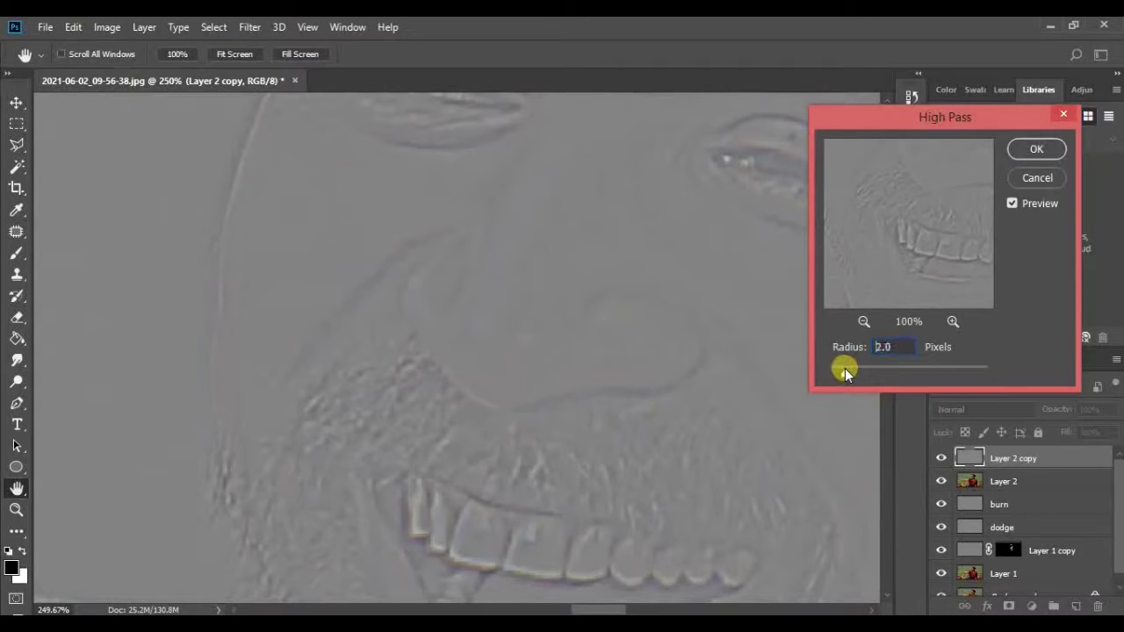
left_click(1034, 151)
key("o")
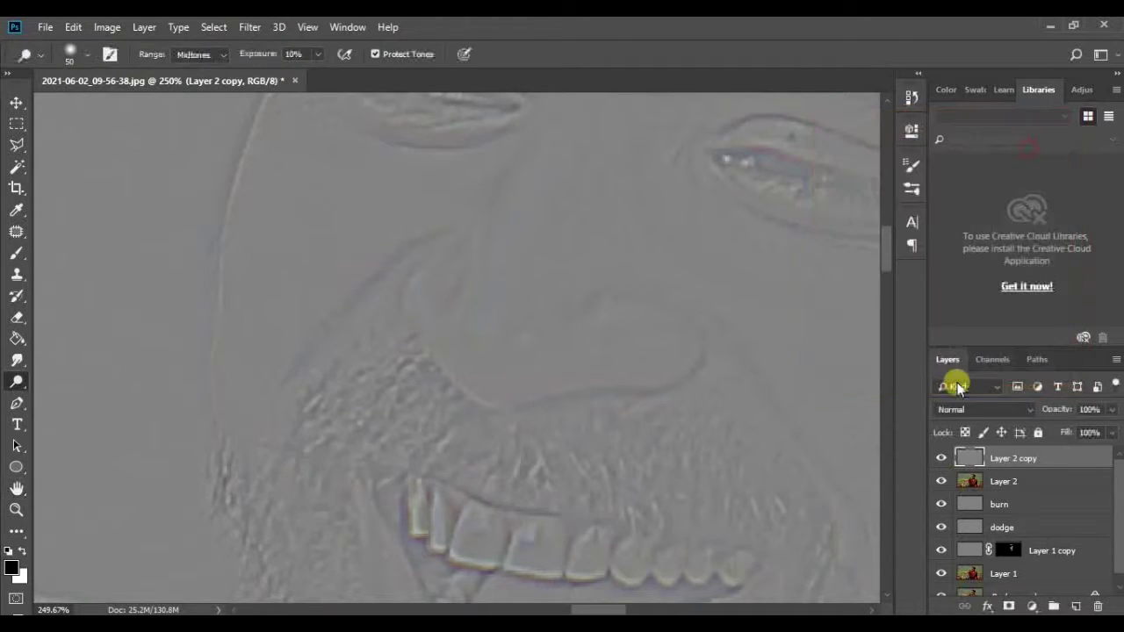
Blend the high-pass copy in Overlay and toggle it to compare before and after.
left_click(961, 406)
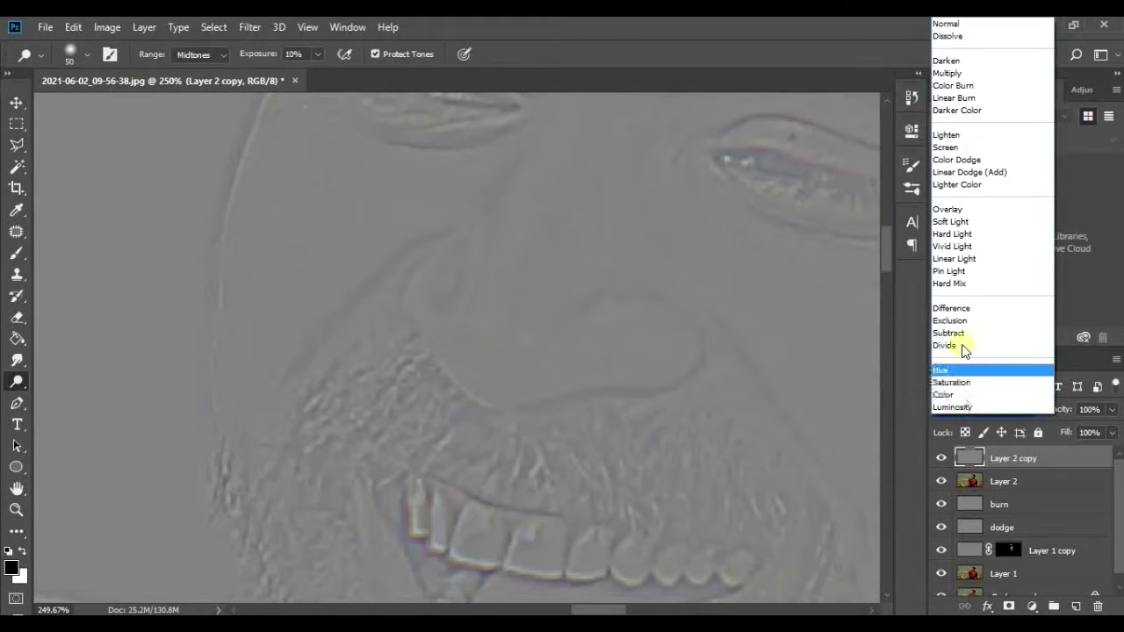
left_click(958, 209)
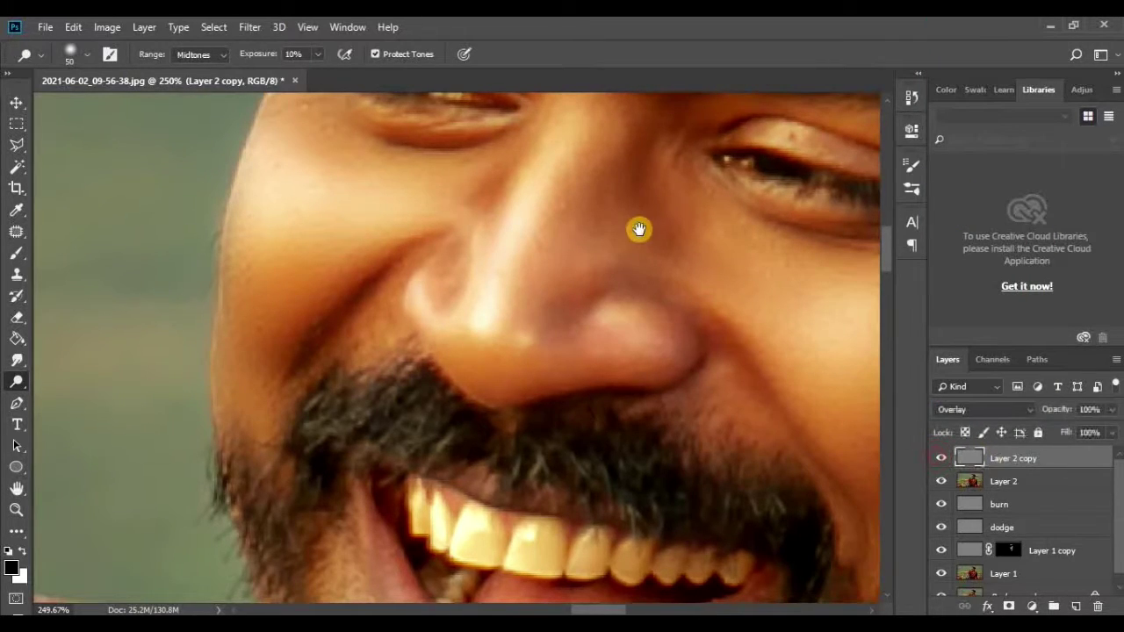
left_click_drag(638, 231, 389, 321)
scroll(216, 216, "up", 2)
scroll(216, 216, "up", 2)
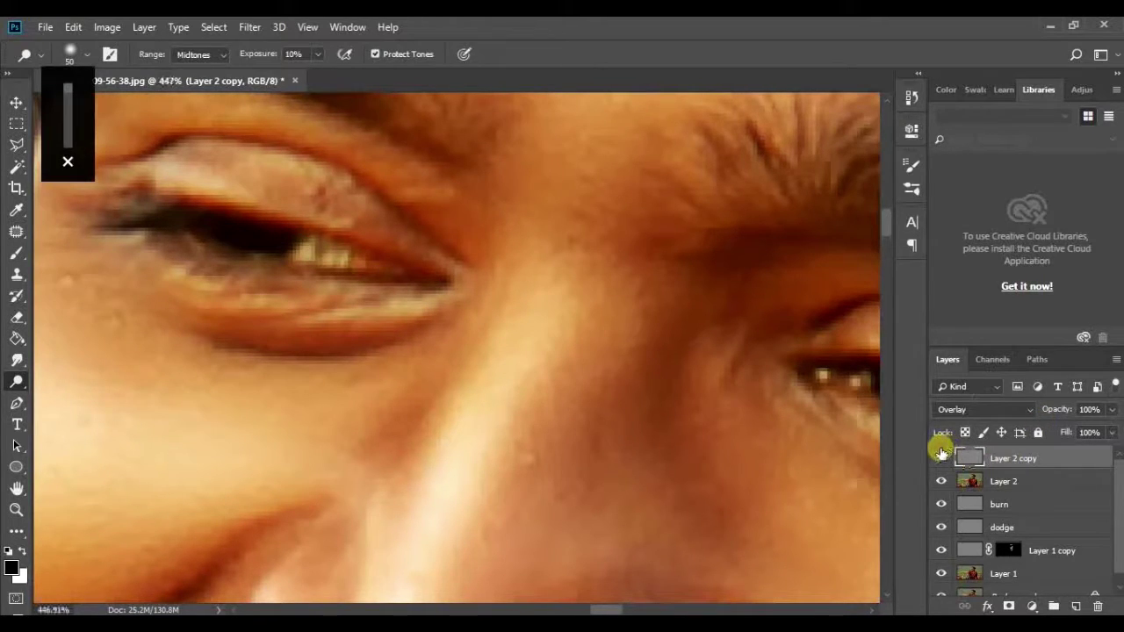
left_click(941, 452)
left_click(942, 453)
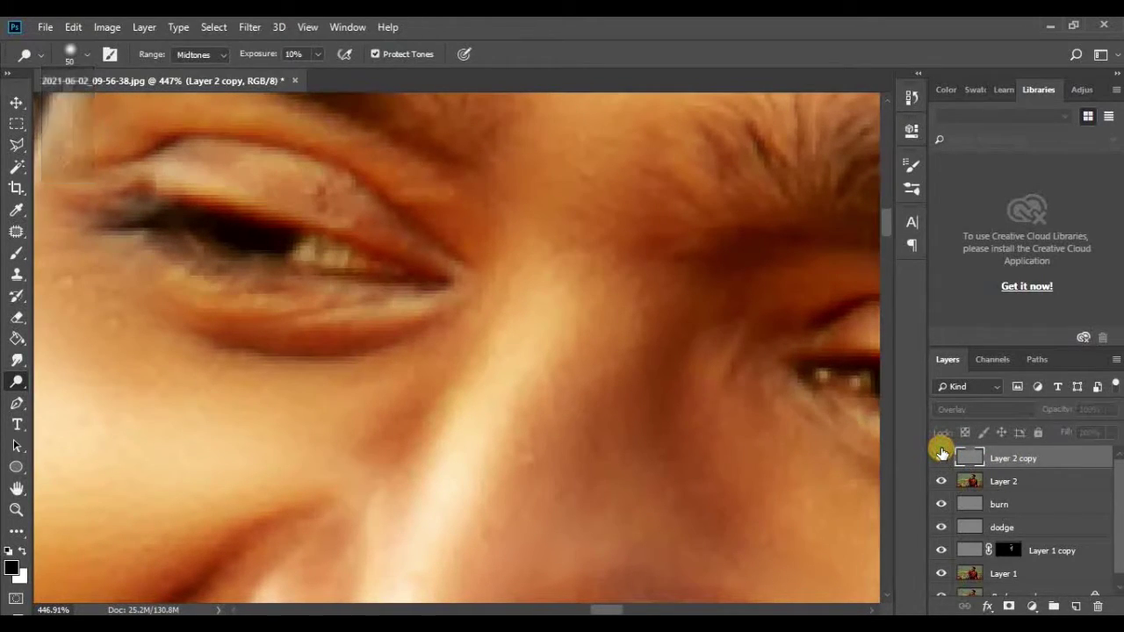
left_click(942, 452)
mouse_move(539, 338)
left_mouse_down()
mouse_move(377, 281)
mouse_move(439, 357)
mouse_move(744, 444)
mouse_move(618, 396)
left_mouse_up()
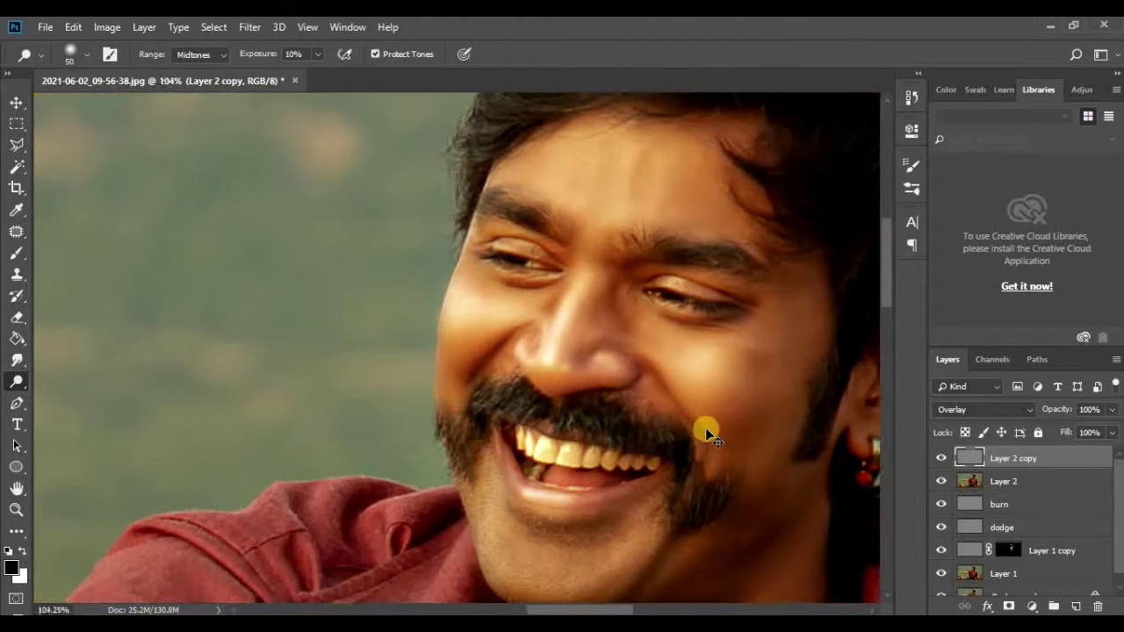
Delete the high-pass layer and make Layer 2 visible again.
key("Delete")
left_click(942, 459)
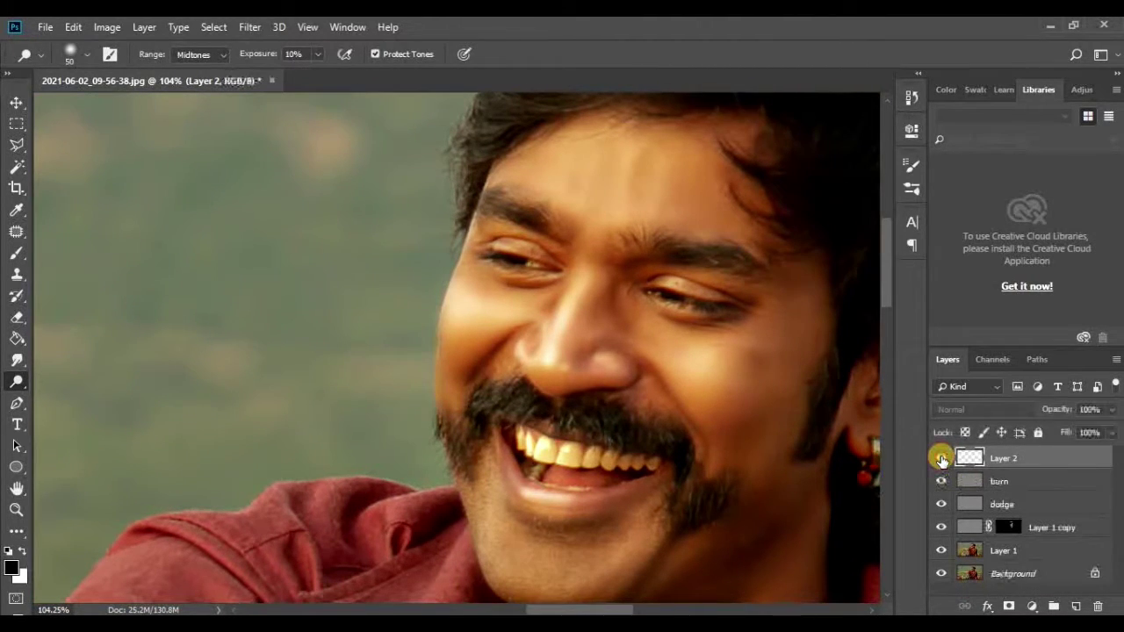
left_click(942, 459)
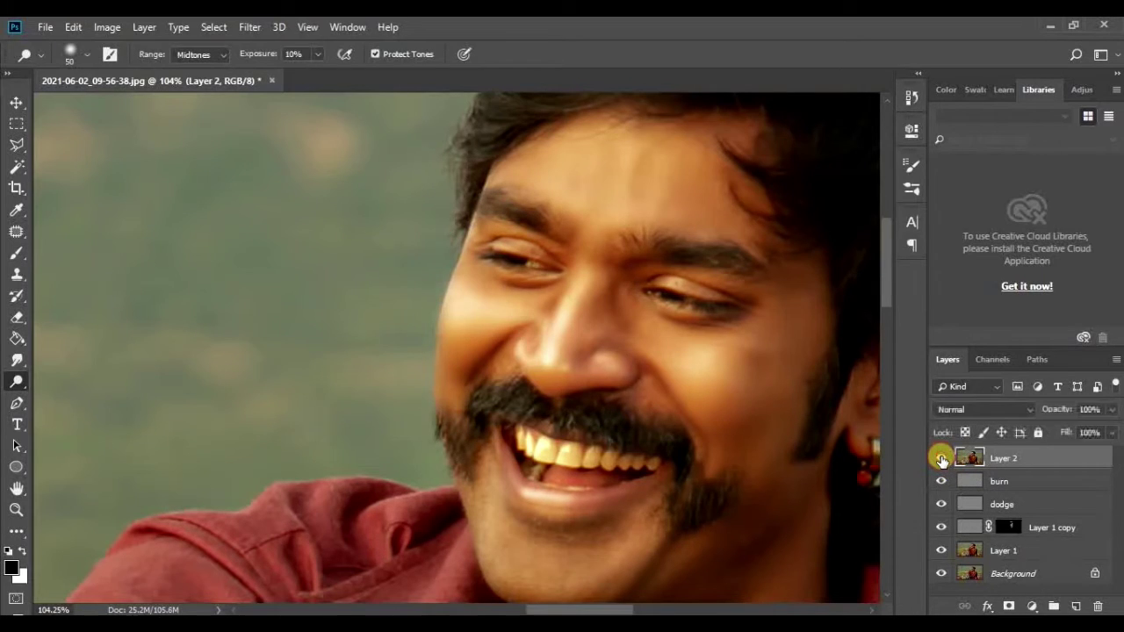
Compare the retouch against the original Background, then duplicate Layer 2.
left_click(940, 574, "alt")
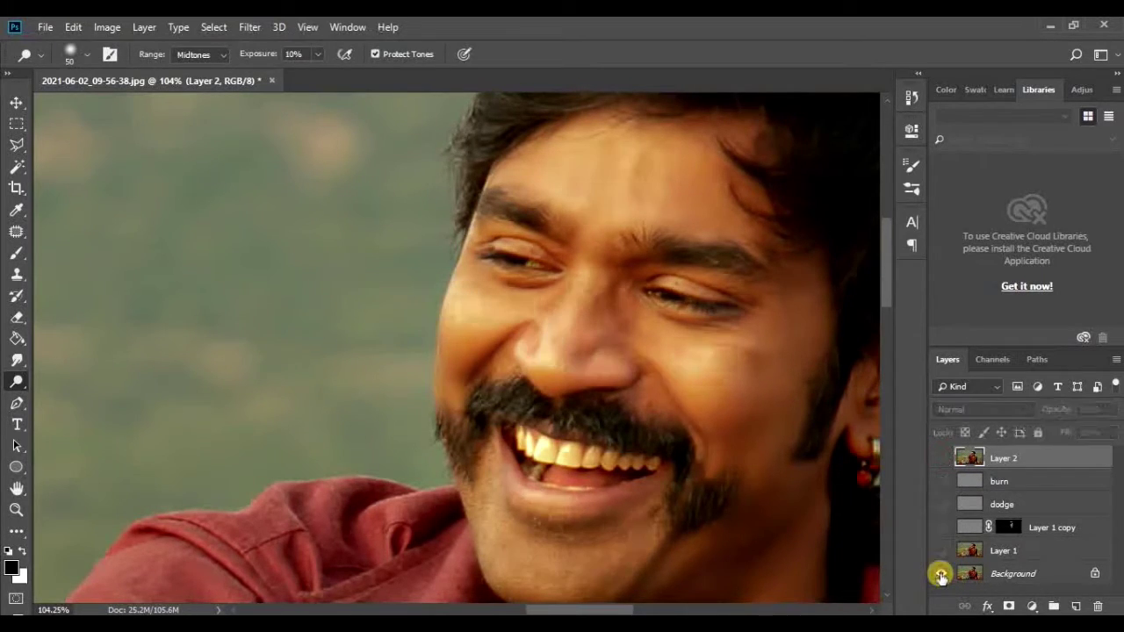
left_click(940, 574, "alt")
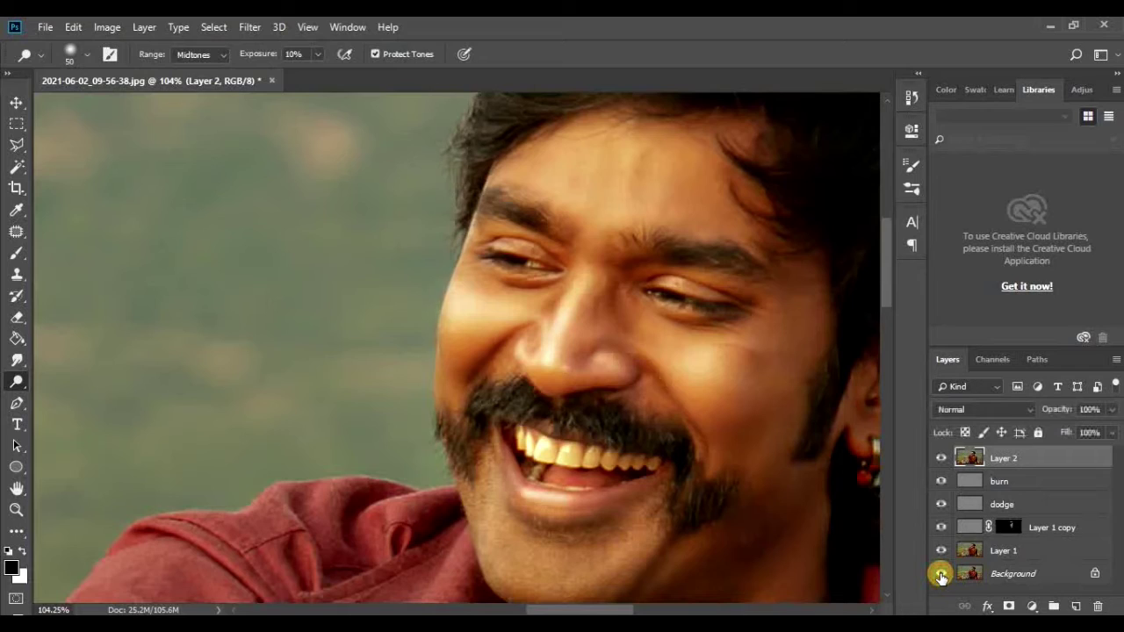
left_click(941, 575, "alt")
left_click(940, 575, "alt")
left_click(941, 574, "alt")
left_click_drag(621, 389, 639, 390)
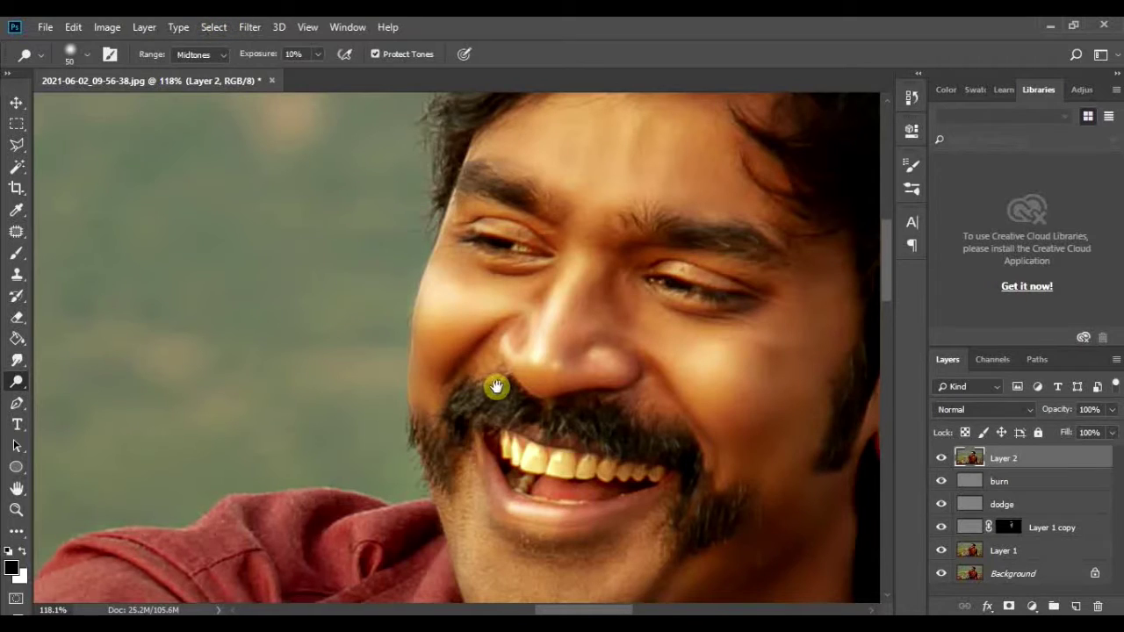
left_click_drag(497, 389, 401, 357)
mouse_move(638, 296)
left_mouse_down()
mouse_move(582, 280)
mouse_move(558, 309)
left_mouse_up()
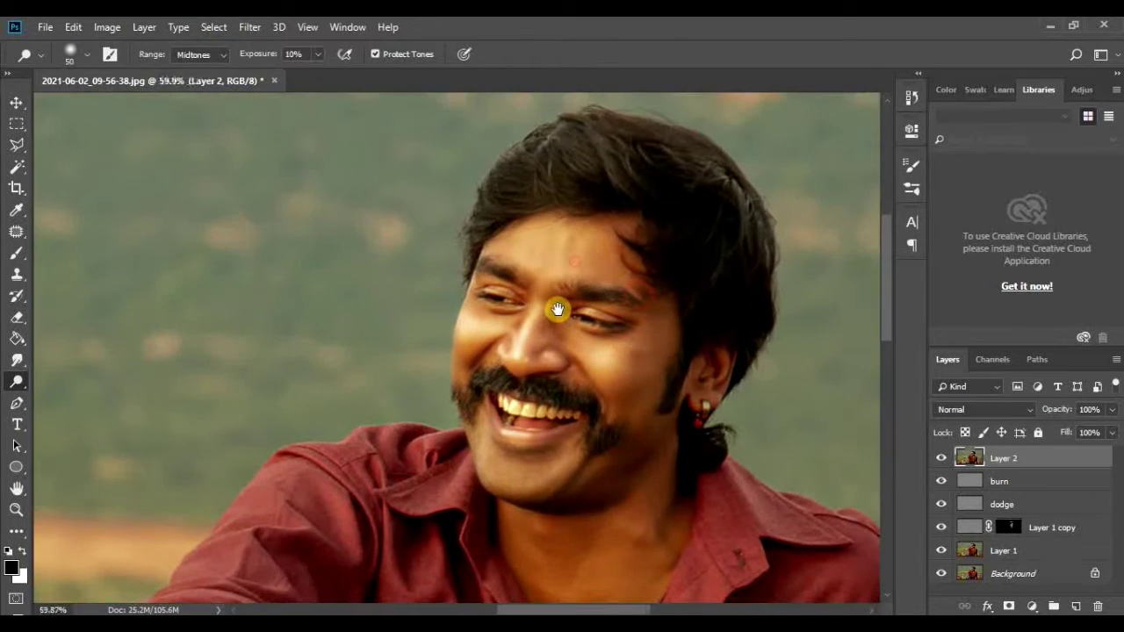
key("ctrl+j")
Apply the Color Halftone filter to Layer 2 copy.
left_click(249, 27)
mouse_move(266, 276)
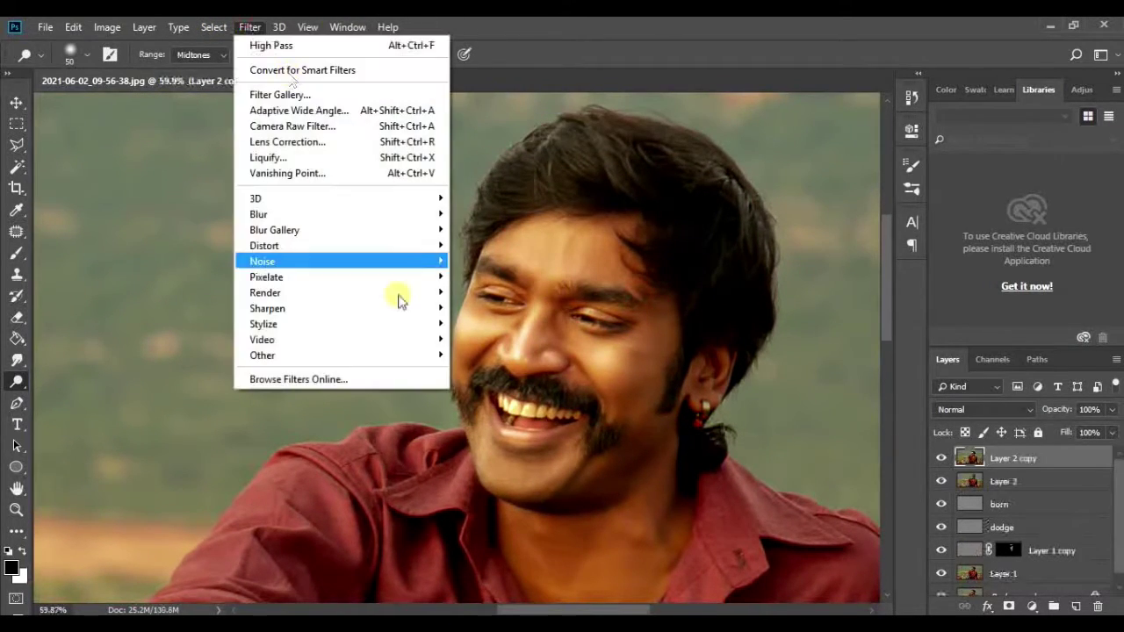
left_click(475, 280)
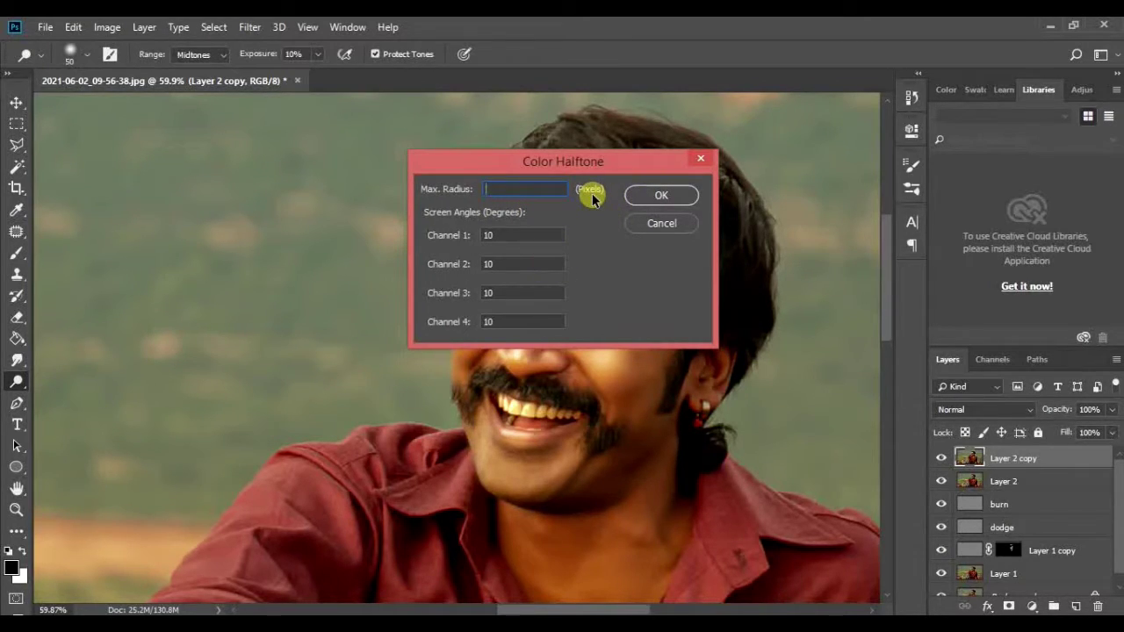
type("8")
left_click(663, 198)
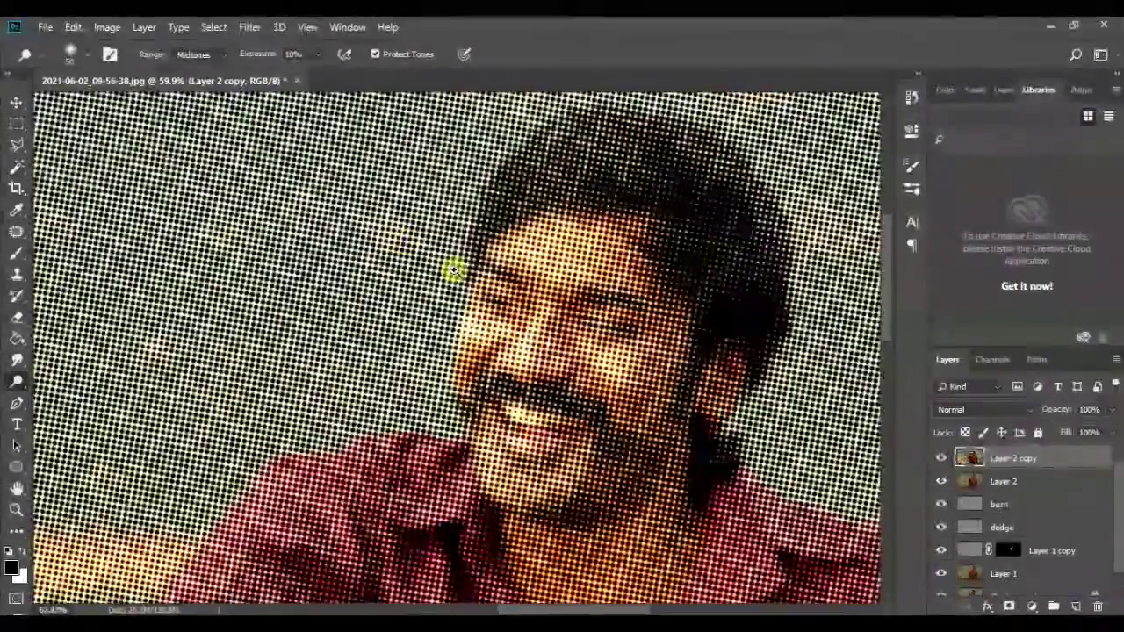
mouse_move(411, 239)
left_mouse_down()
mouse_move(329, 198)
mouse_move(451, 231)
mouse_move(374, 201)
mouse_move(471, 406)
mouse_move(519, 213)
mouse_move(343, 211)
mouse_move(457, 251)
left_mouse_up()
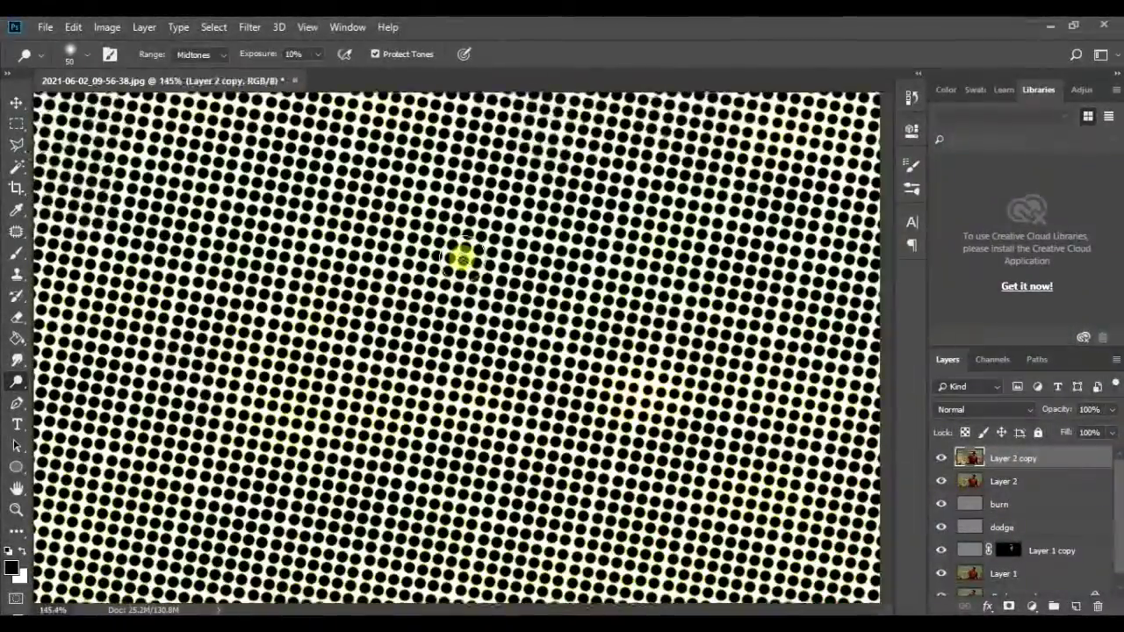
key("v")
Lower the halftone layer's opacity to 16%.
left_click_drag(1060, 410, 929, 411)
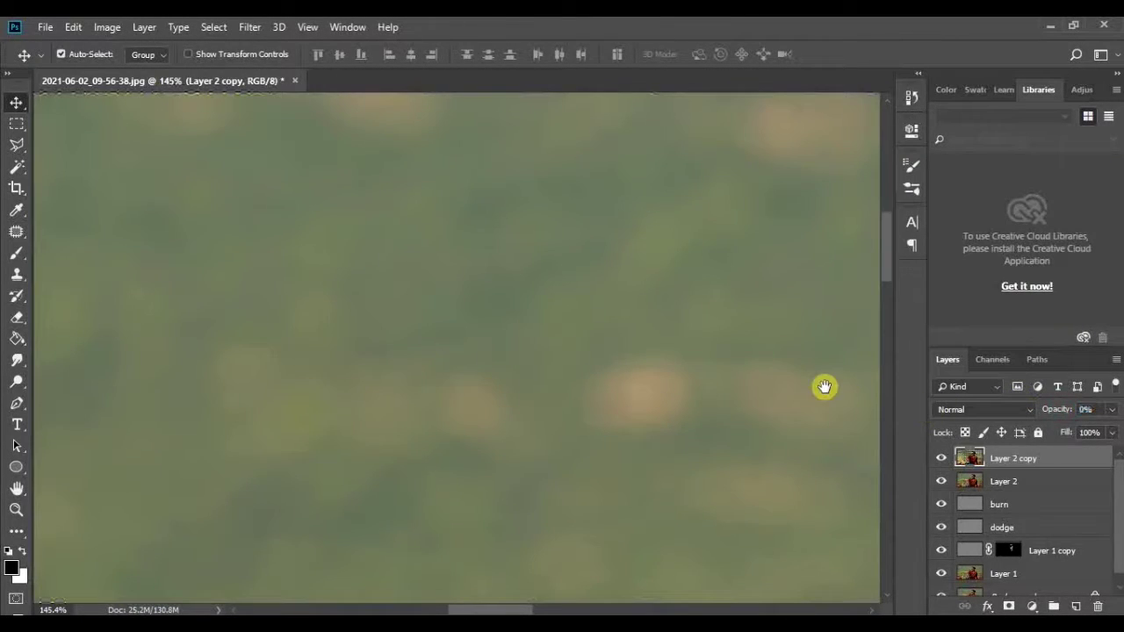
left_click_drag(824, 387, 158, 256)
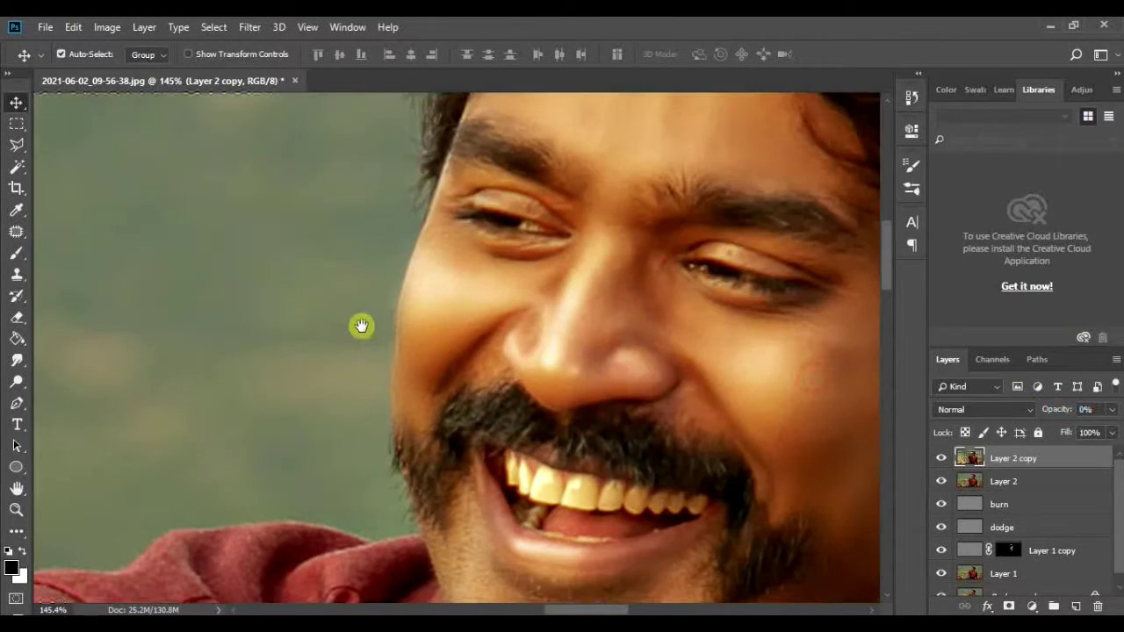
left_click_drag(1060, 410, 1071, 413)
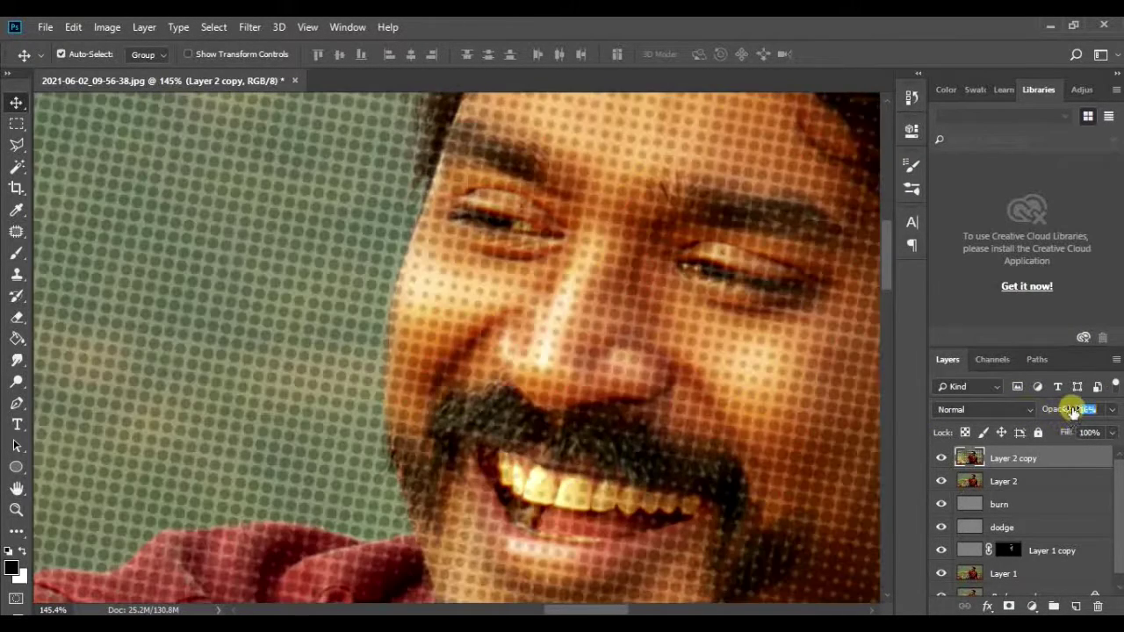
left_click_drag(609, 308, 532, 293)
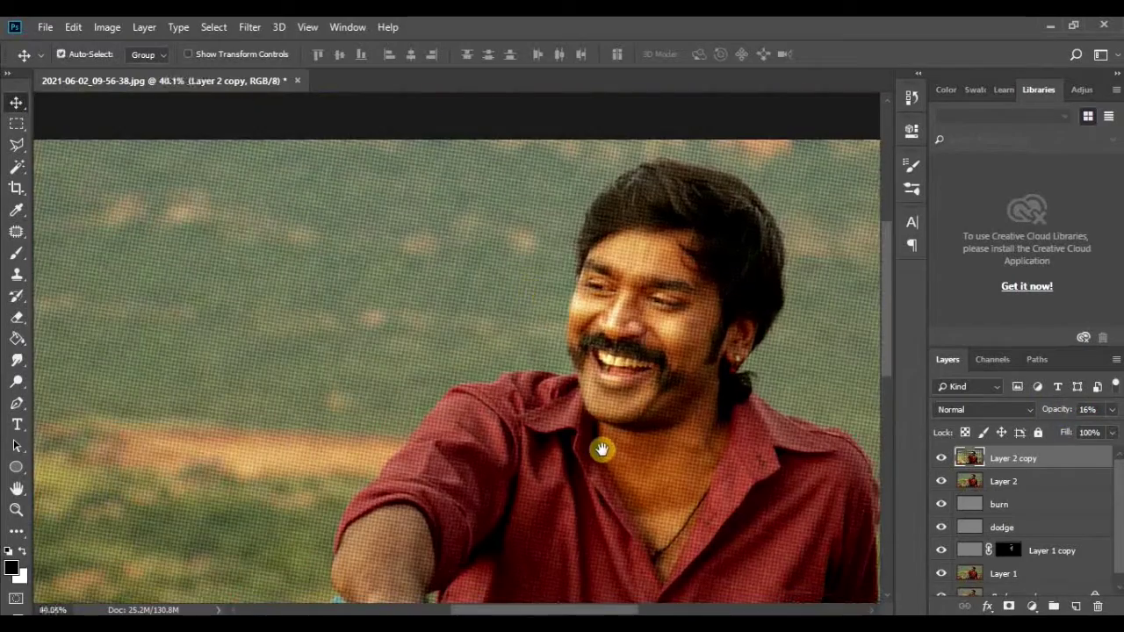
mouse_move(600, 447)
left_mouse_down()
mouse_move(547, 196)
mouse_move(920, 393)
left_mouse_up()
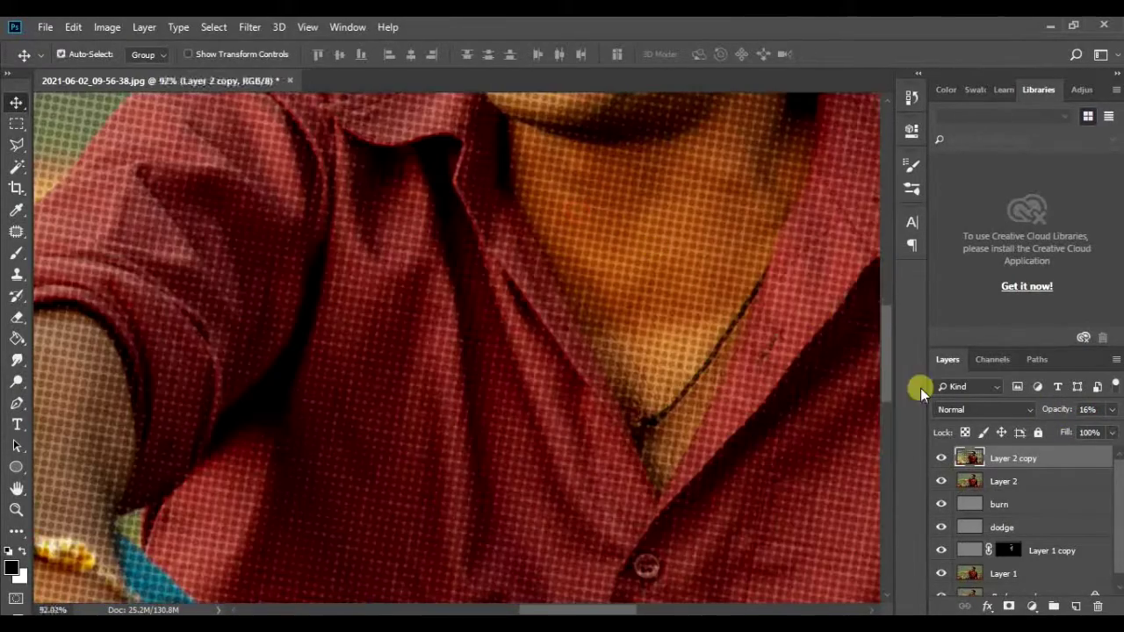
Add a white layer mask to the halftone layer and set the brush colour to black.
left_click(1010, 606)
key("ctrl+i")
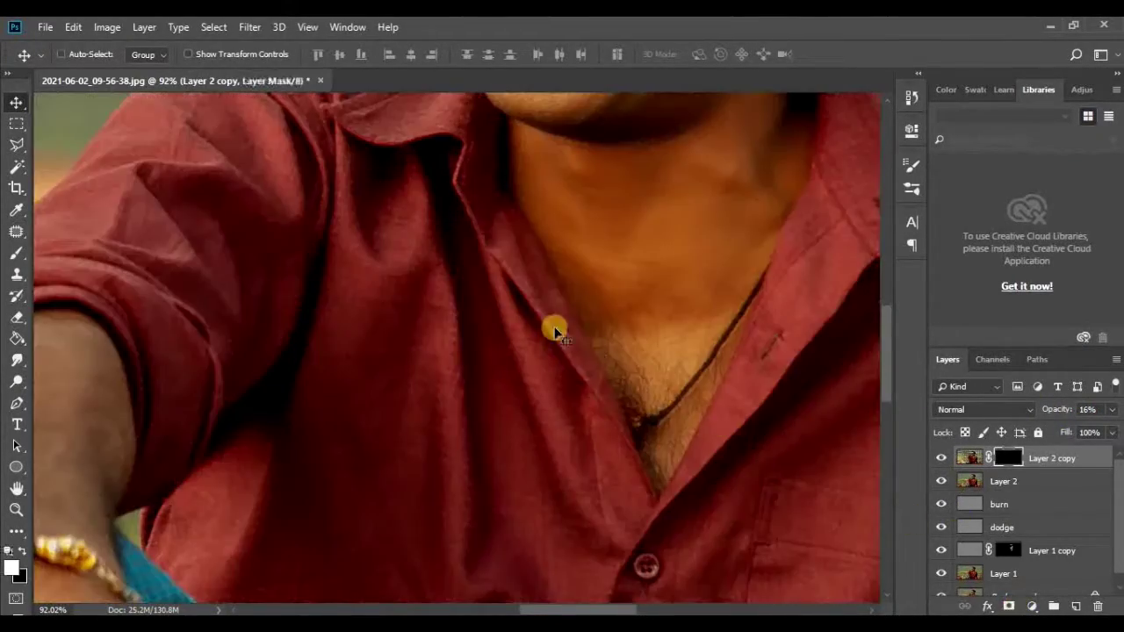
mouse_move(553, 326)
left_mouse_down()
mouse_move(510, 279)
mouse_move(486, 273)
mouse_move(291, 290)
left_mouse_up()
scroll(607, 276, "down", 3)
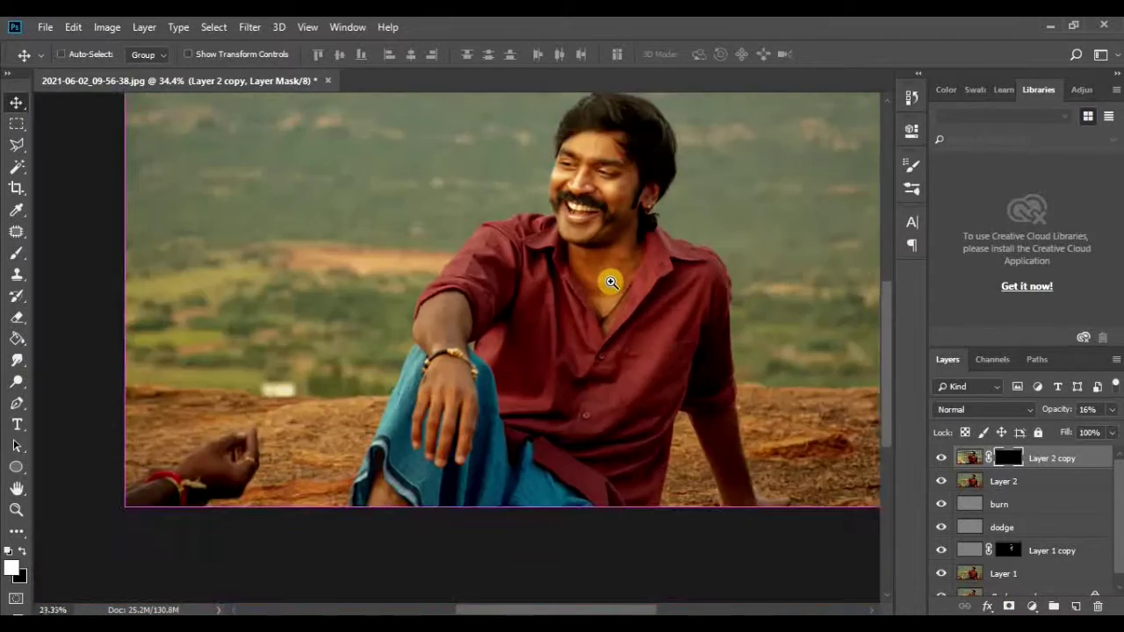
key("ctrl+i")
mouse_move(356, 528)
left_mouse_down()
mouse_move(427, 512)
mouse_move(411, 390)
left_mouse_up()
key("b")
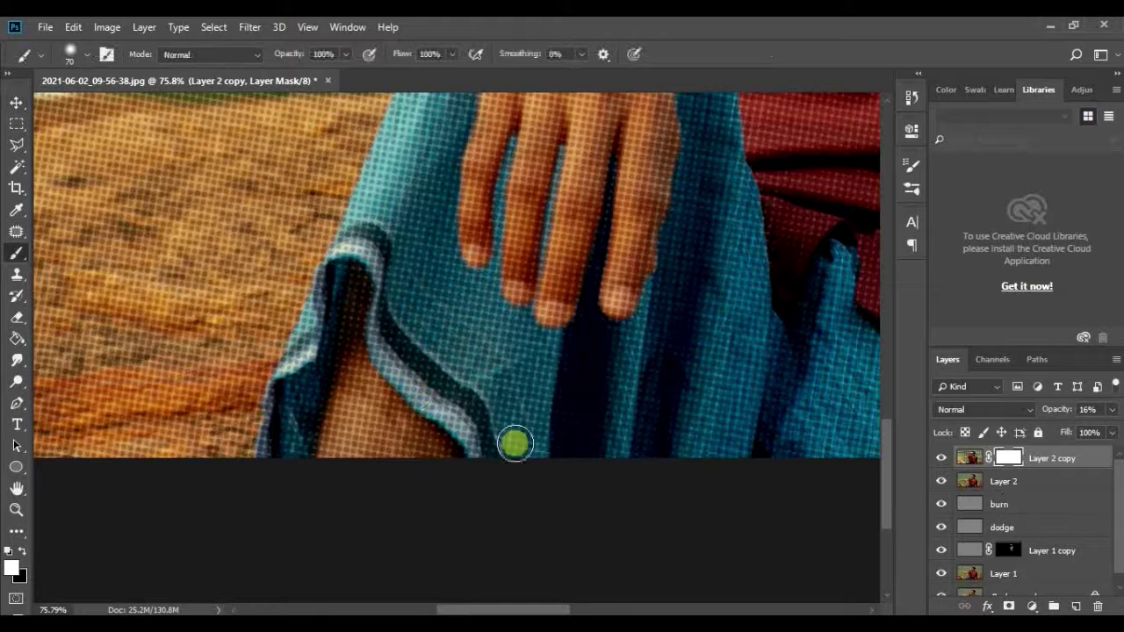
key("x")
Paint out the halftone along the cloth fold and the shirt's shoulder edge.
mouse_move(281, 466)
left_mouse_down()
mouse_move(342, 257)
mouse_move(328, 494)
left_mouse_up()
left_click_drag(434, 249, 395, 371)
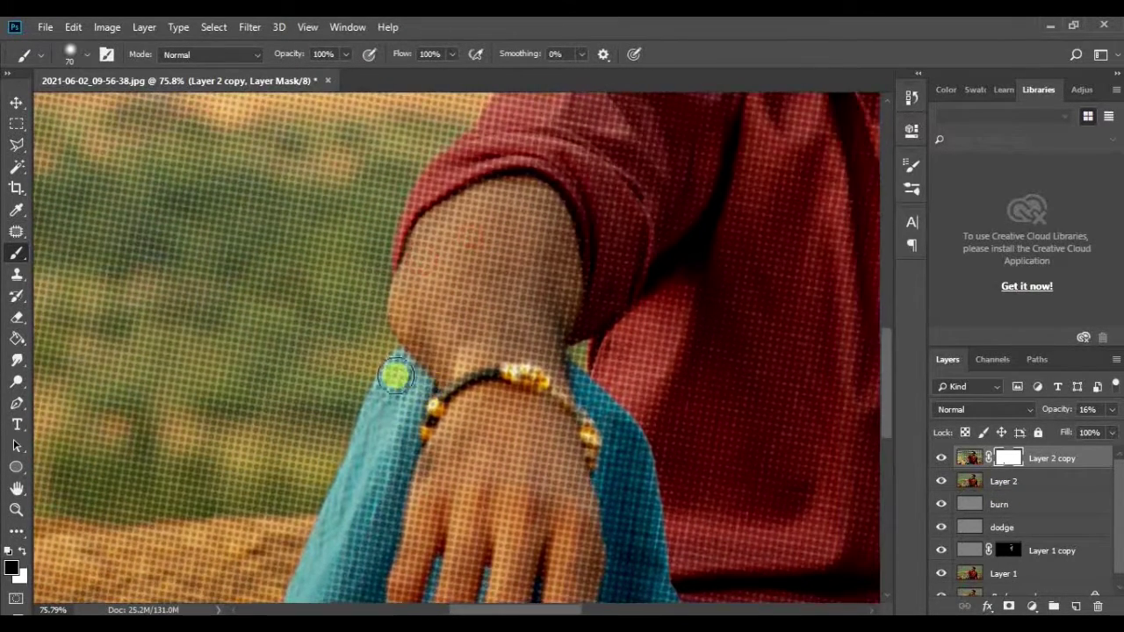
left_click_drag(422, 243, 402, 402)
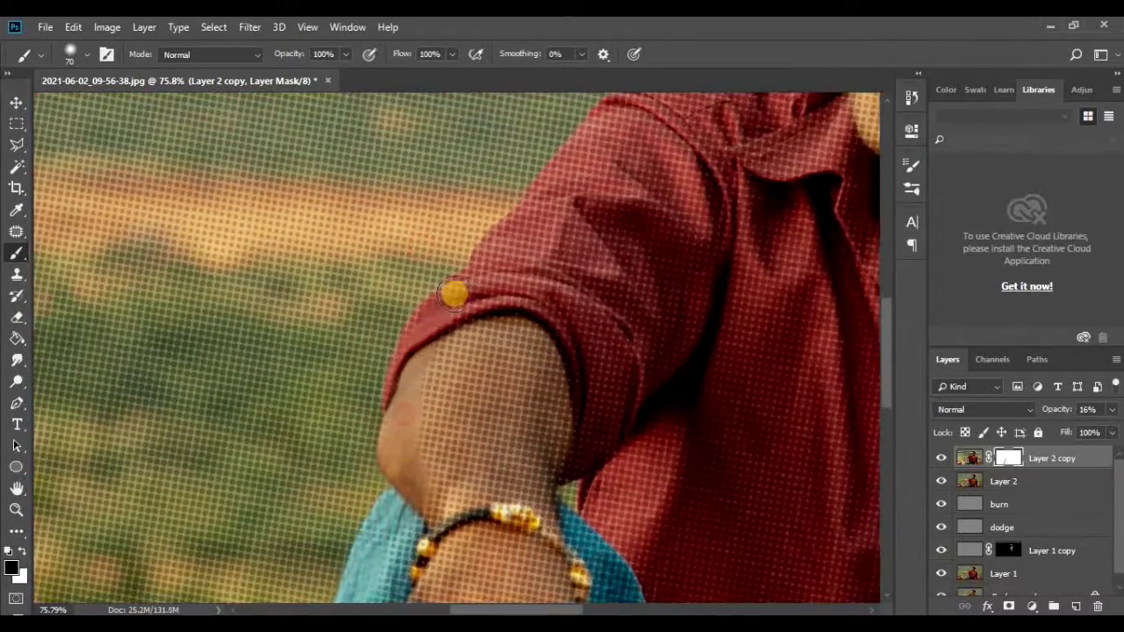
mouse_move(470, 317)
left_mouse_down()
mouse_move(339, 502)
mouse_move(451, 344)
mouse_move(482, 319)
mouse_move(605, 301)
mouse_move(680, 309)
mouse_move(710, 276)
left_mouse_up()
mouse_move(630, 207)
left_mouse_down()
mouse_move(288, 334)
mouse_move(352, 264)
left_mouse_up()
Paint out the halftone dots from the face and hair.
mouse_move(344, 305)
left_mouse_down()
mouse_move(377, 196)
mouse_move(431, 158)
mouse_move(364, 346)
mouse_move(377, 243)
mouse_move(449, 198)
mouse_move(509, 199)
mouse_move(640, 251)
mouse_move(679, 322)
mouse_move(685, 424)
left_mouse_up()
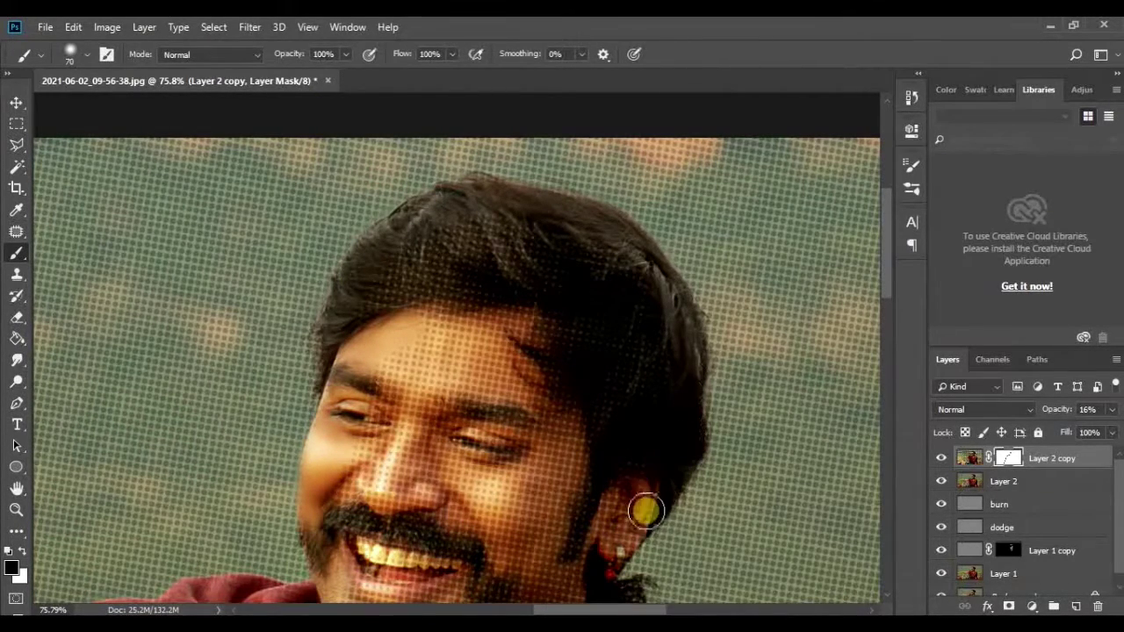
left_click_drag(645, 511, 647, 337)
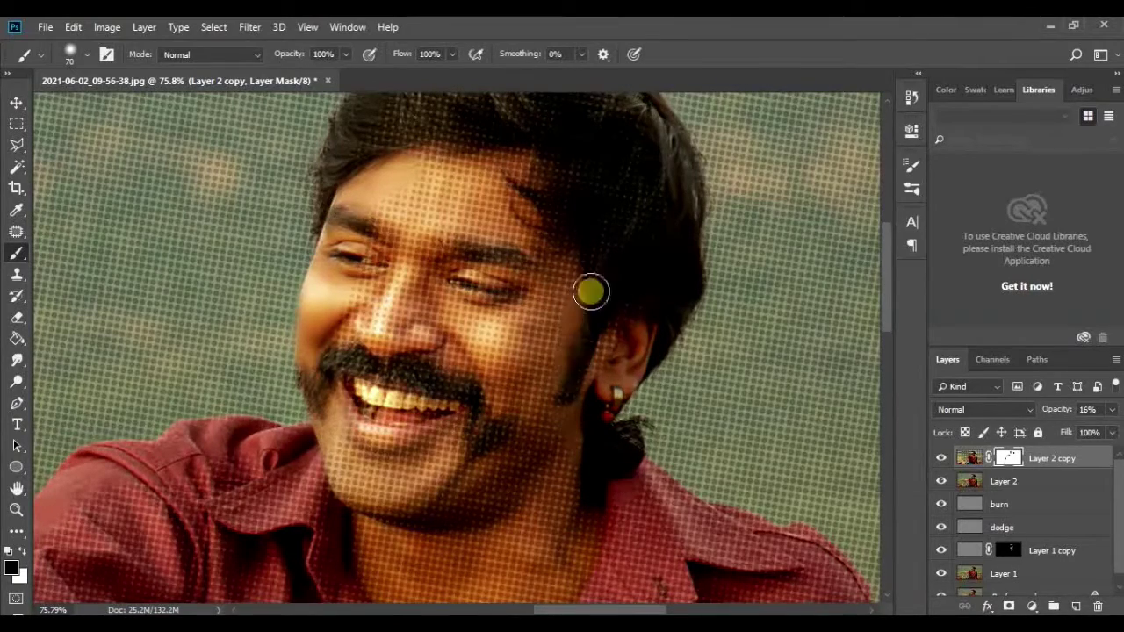
left_click_drag(598, 218, 568, 214)
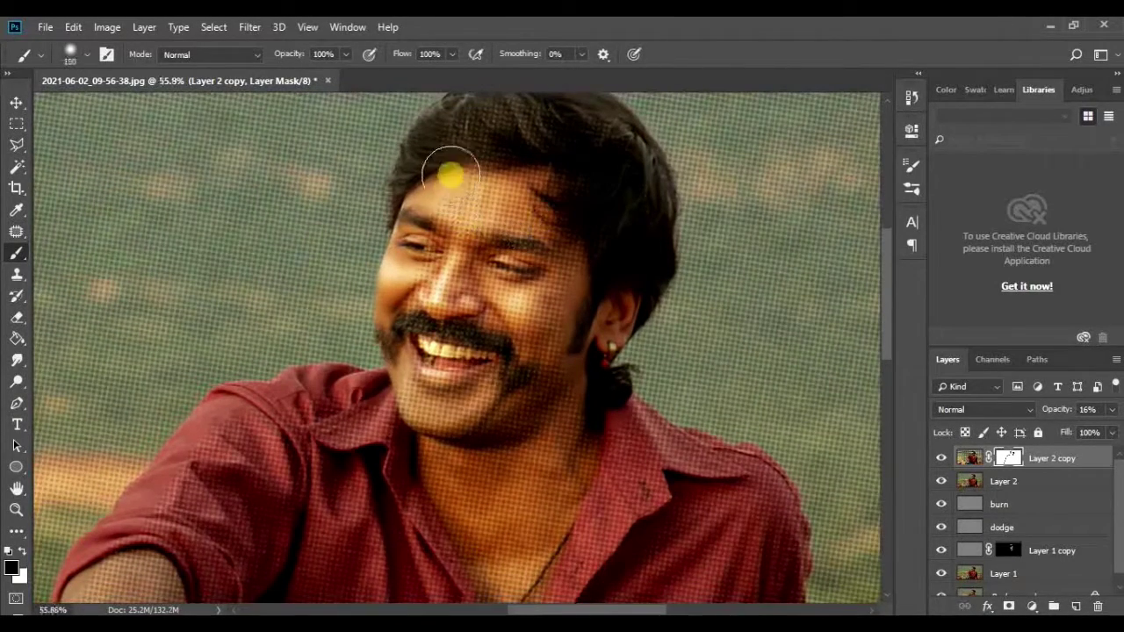
mouse_move(449, 175)
left_mouse_down()
mouse_move(519, 118)
mouse_move(612, 176)
mouse_move(525, 156)
mouse_move(562, 186)
mouse_move(447, 284)
mouse_move(413, 384)
mouse_move(482, 436)
mouse_move(367, 218)
mouse_move(402, 459)
mouse_move(421, 143)
mouse_move(647, 240)
mouse_move(655, 321)
mouse_move(500, 331)
mouse_move(453, 91)
mouse_move(447, 306)
mouse_move(497, 185)
mouse_move(567, 364)
mouse_move(522, 428)
mouse_move(484, 343)
mouse_move(480, 166)
left_mouse_up()
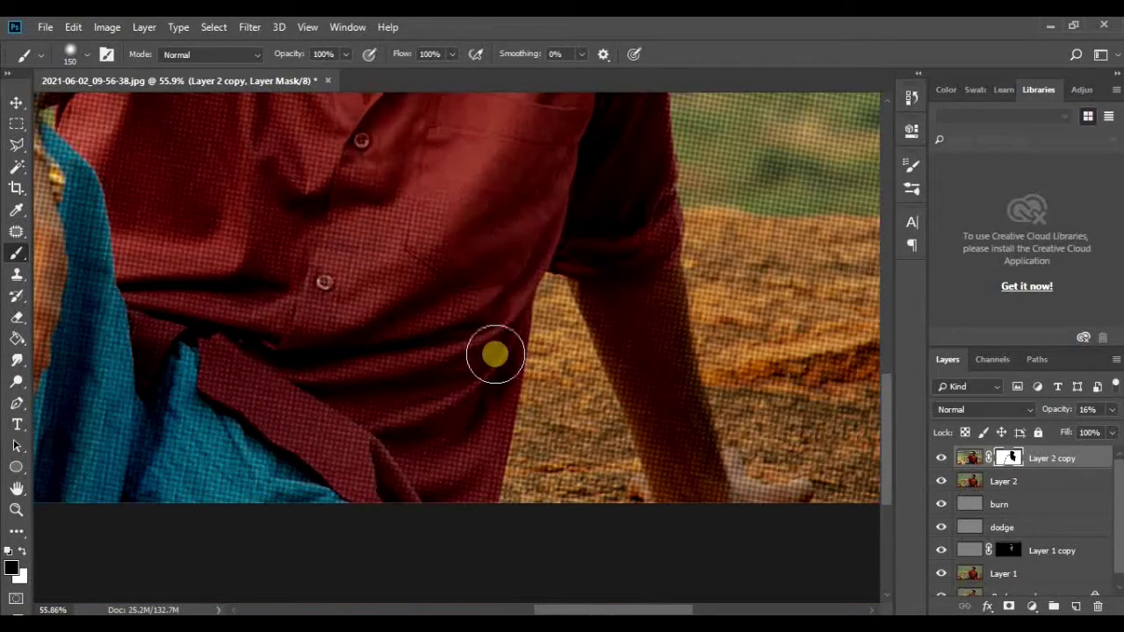
Paint Layer 2 copy's mask along the shirt and lower leg, resizing the brush as needed.
mouse_move(495, 354)
left_mouse_down()
mouse_move(472, 372)
mouse_move(387, 233)
mouse_move(325, 241)
mouse_move(258, 383)
mouse_move(307, 280)
left_mouse_up()
scroll(402, 372, "down", 3)
key("bracketright")
key("bracketright")
key("bracketright")
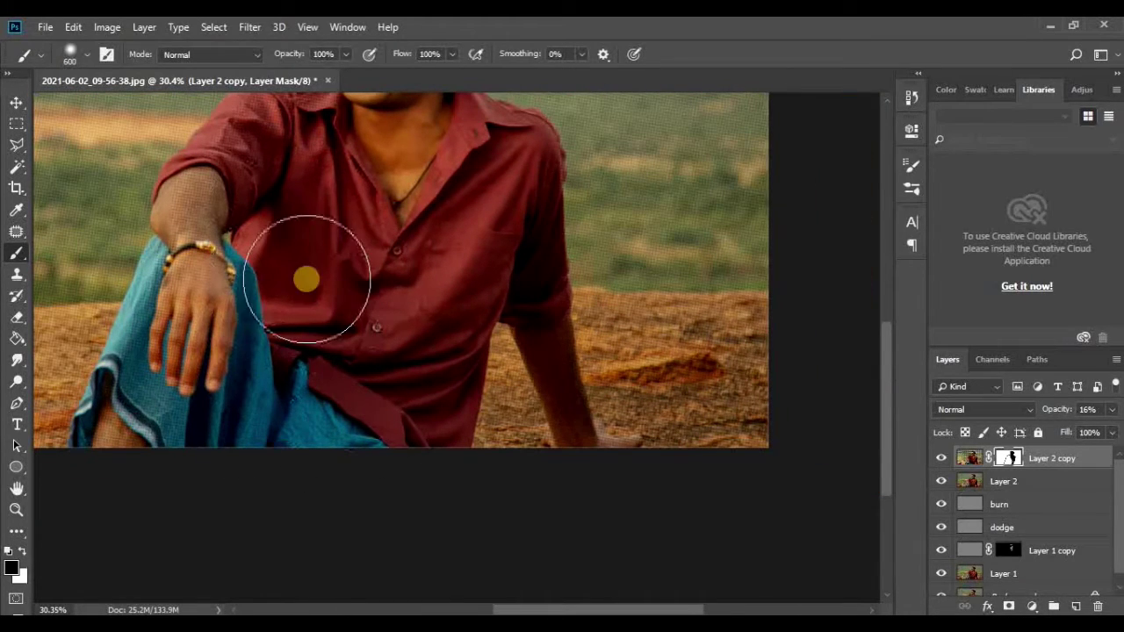
scroll(264, 259, "up", 2)
key("bracketleft")
key("bracketleft")
key("bracketleft")
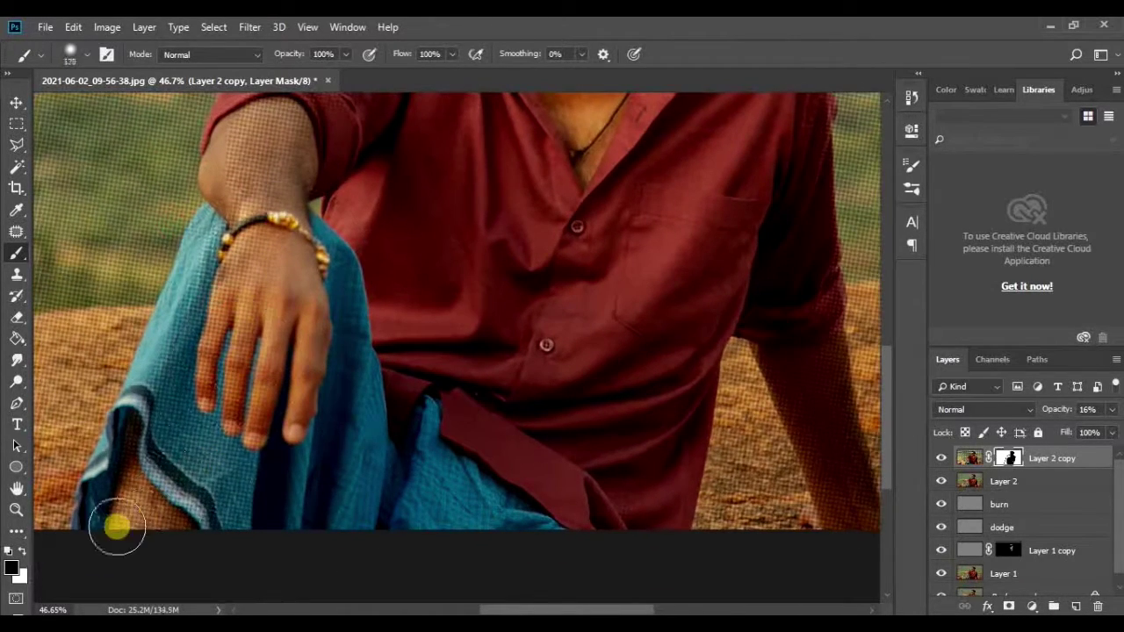
left_click_drag(117, 527, 155, 401)
key("bracketright")
left_click_drag(233, 307, 158, 547)
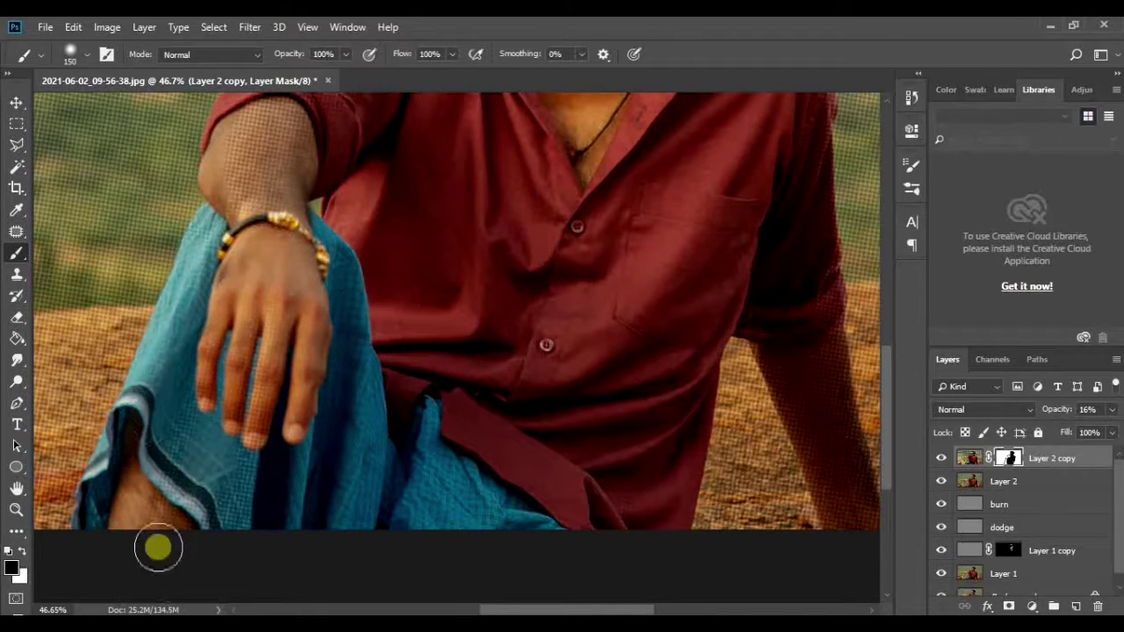
Paint the mask over the rolled sleeve, shoulder, collar and forearm.
scroll(263, 377, "up", 3)
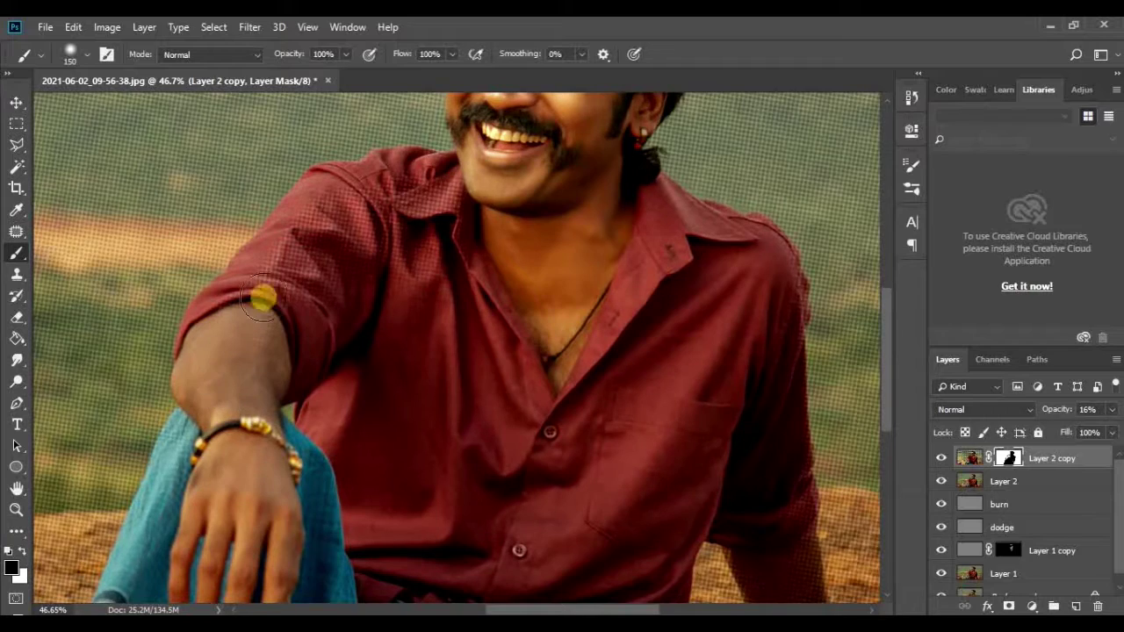
left_click_drag(263, 300, 299, 250)
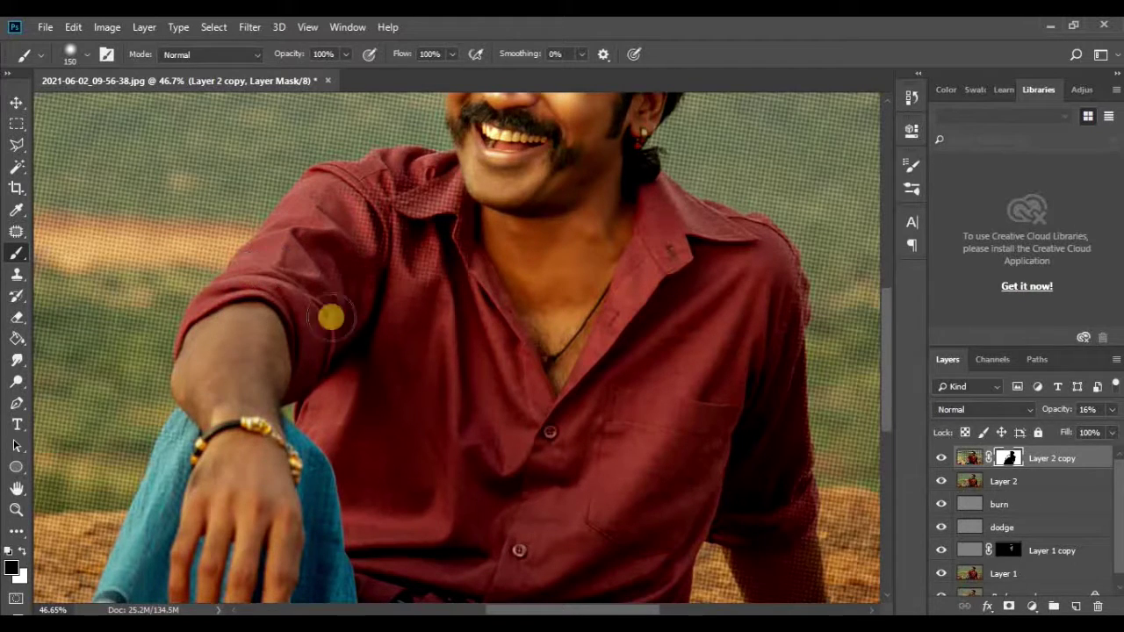
left_click_drag(360, 213, 477, 196)
scroll(405, 388, "down", 3)
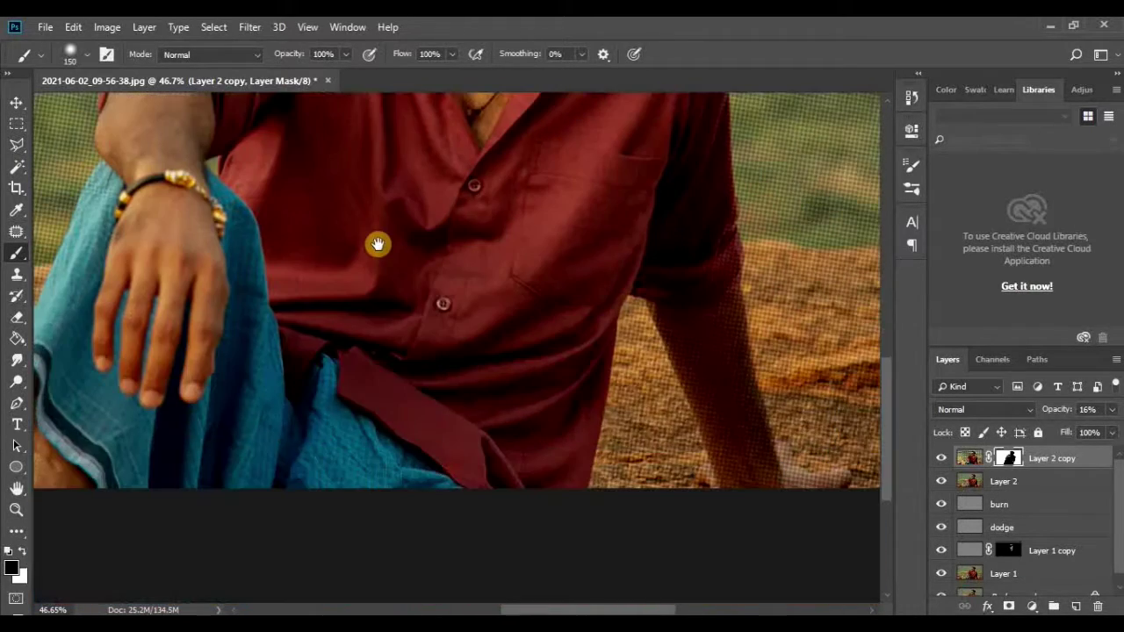
scroll(402, 209, "right", 1)
mouse_move(402, 209)
left_mouse_down()
mouse_move(457, 118)
mouse_move(473, 211)
left_mouse_up()
mouse_move(489, 404)
left_mouse_down()
mouse_move(536, 554)
mouse_move(516, 529)
mouse_move(469, 336)
mouse_move(595, 375)
mouse_move(439, 268)
mouse_move(494, 411)
left_mouse_up()
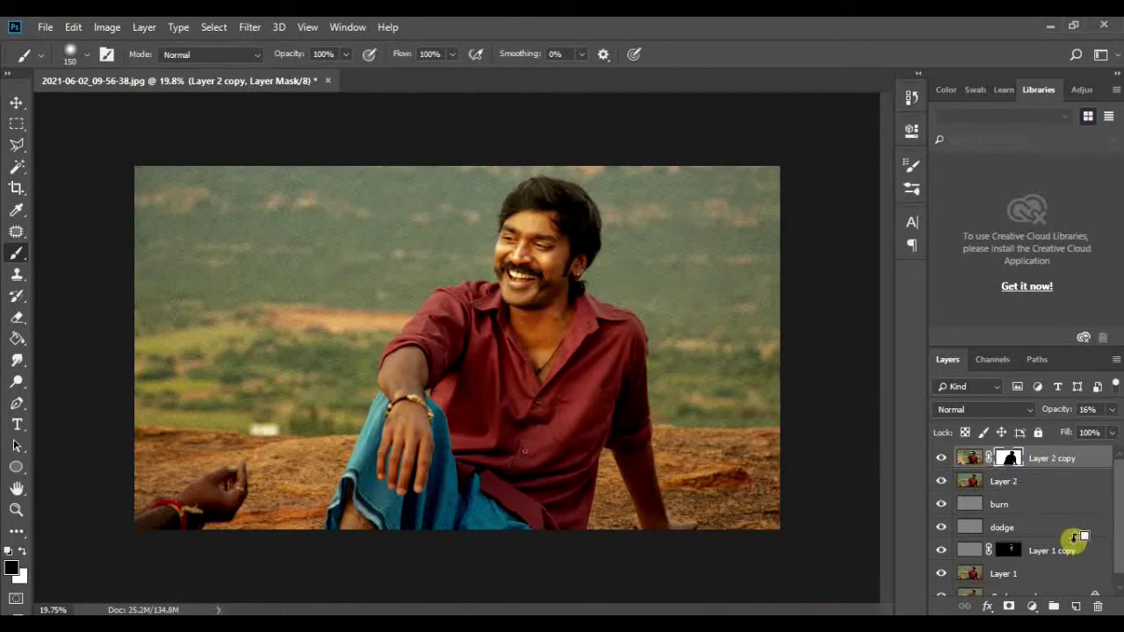
Add a new layer, target Layer 2 copy's mask, and zoom in centred on the mouth.
key("ctrl+shift+alt+n")
left_click_drag(618, 221, 597, 284)
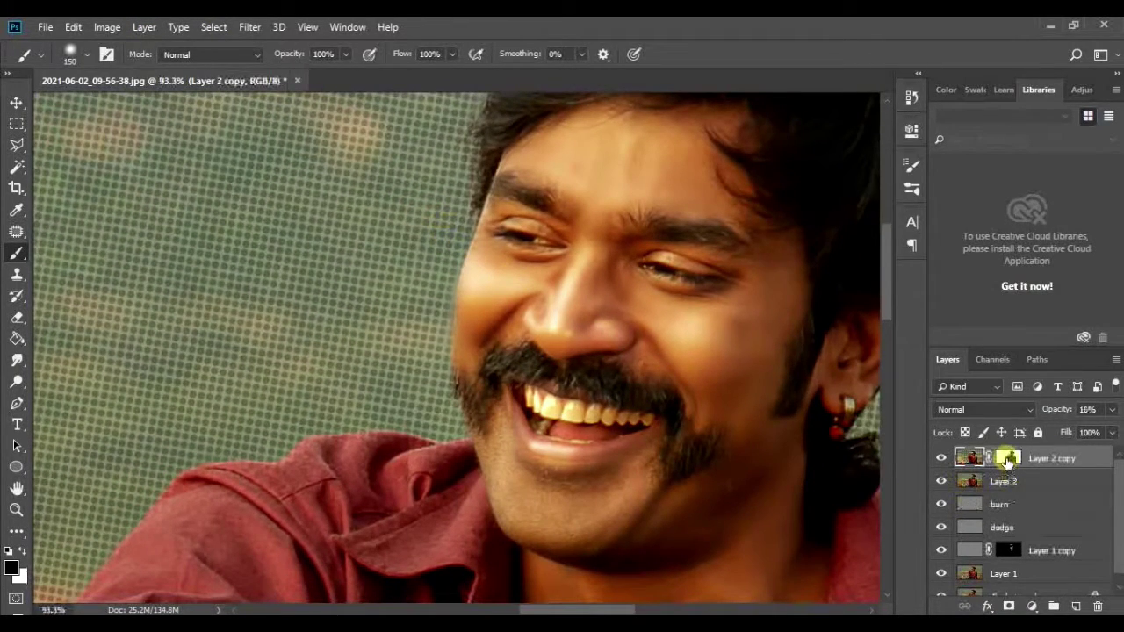
left_click(1008, 458)
scroll(661, 224, "up", 2)
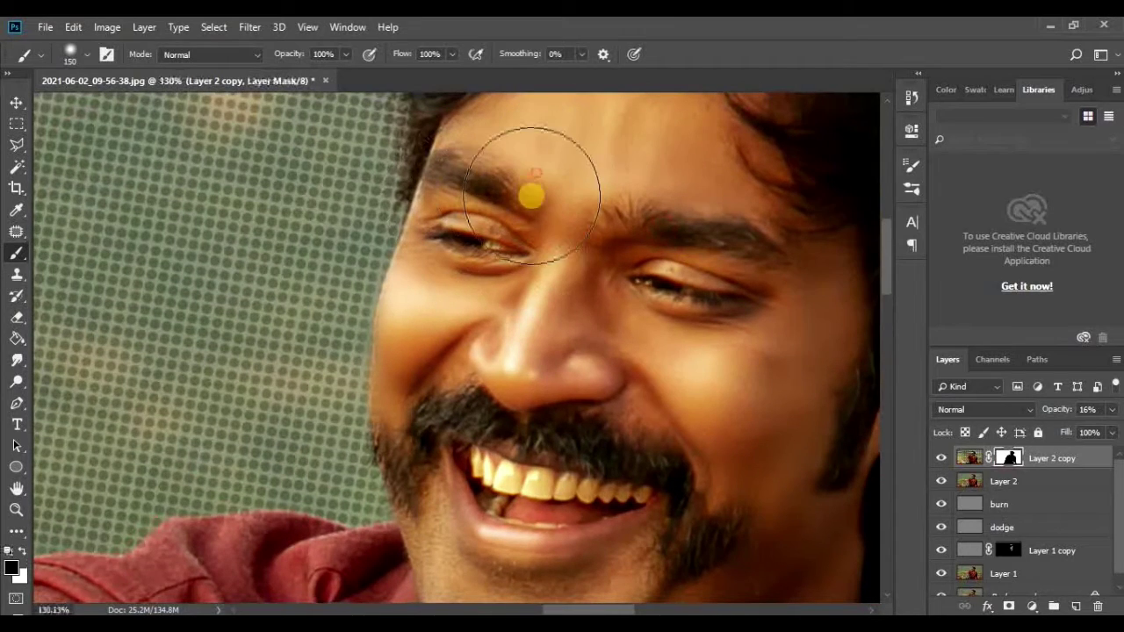
scroll(617, 246, "down", 2)
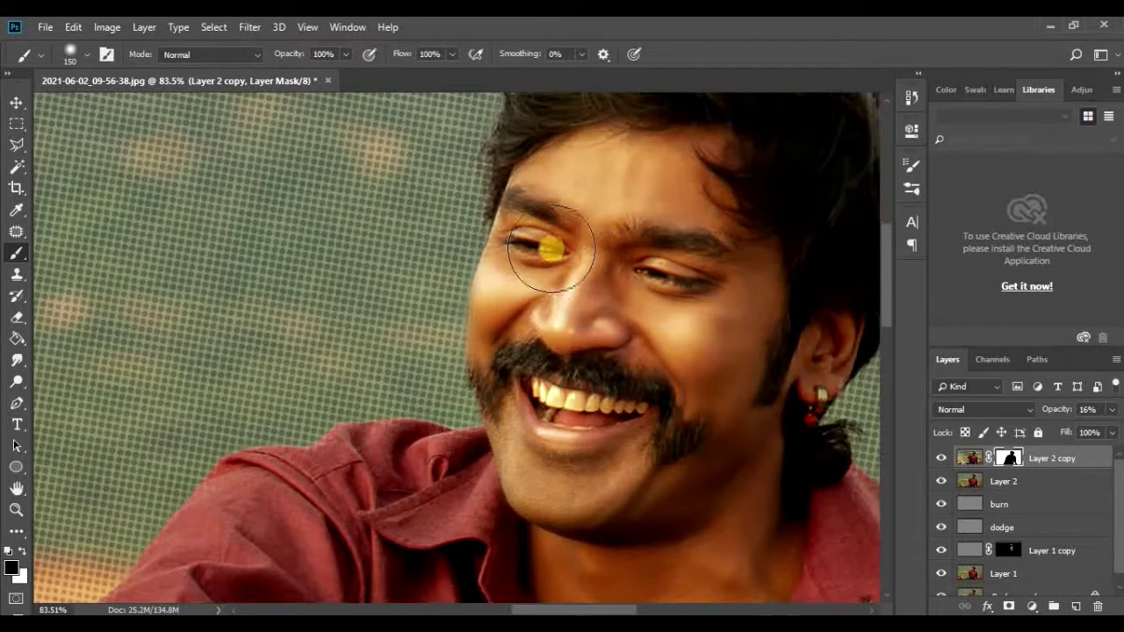
scroll(549, 397, "up", 2)
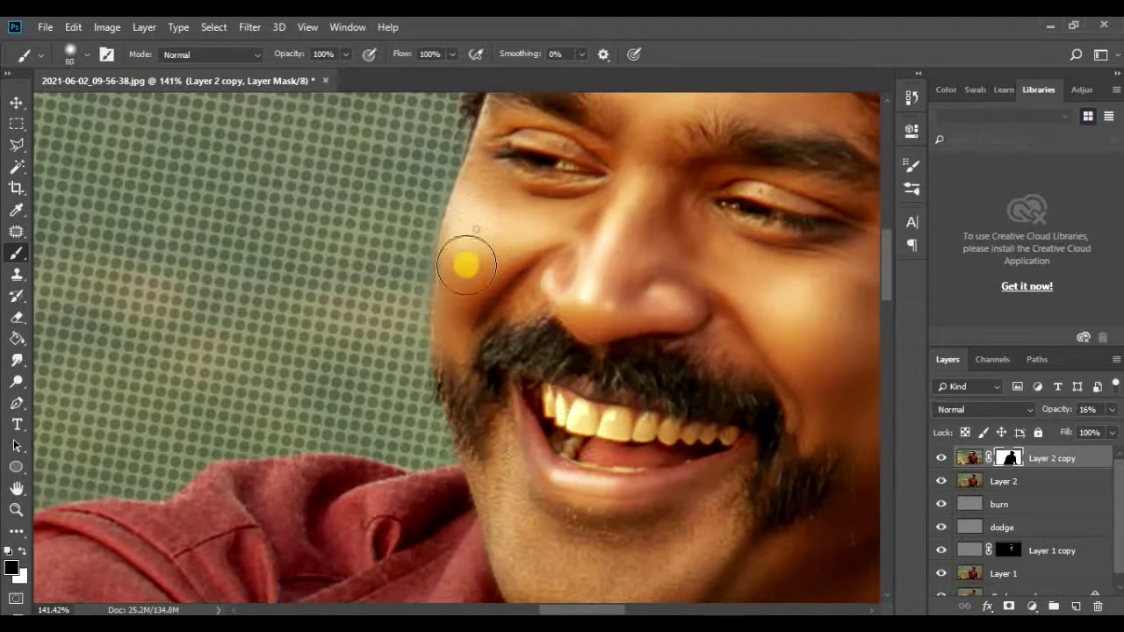
scroll(501, 474, "down", 2)
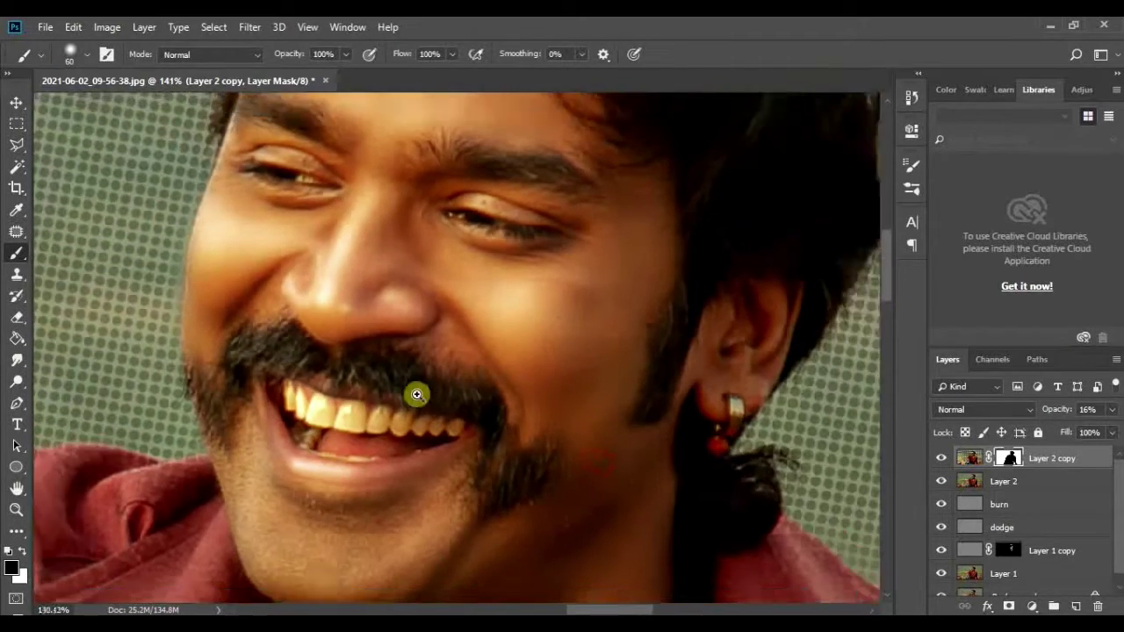
scroll(390, 383, "down", 1)
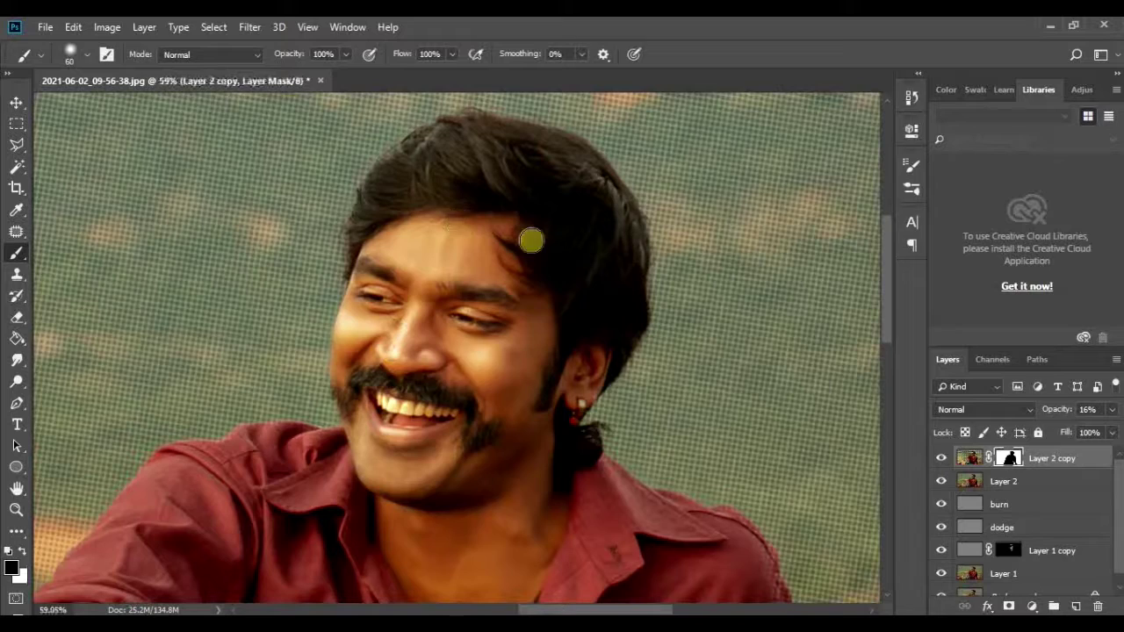
scroll(598, 345, "down", 1)
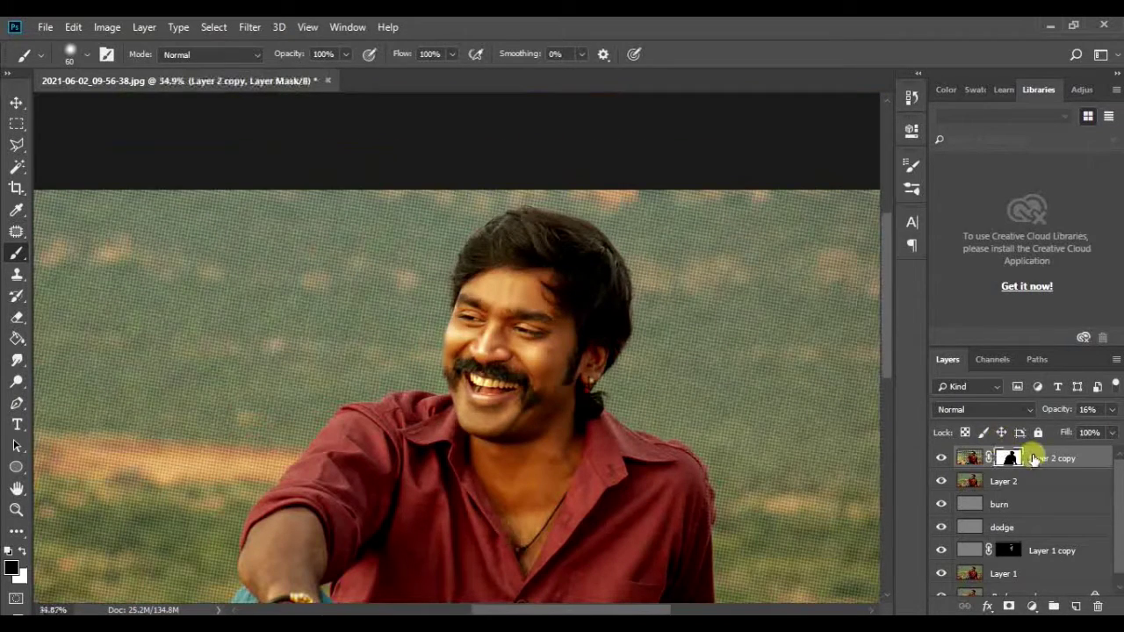
scroll(524, 358, "up", 3)
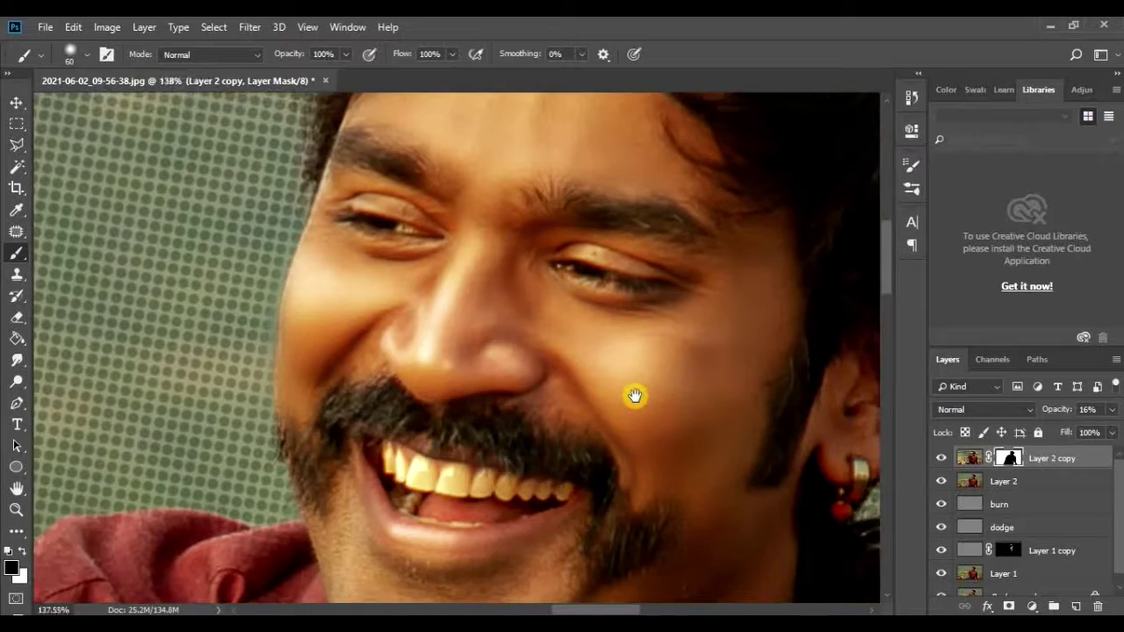
mouse_move(635, 396)
left_mouse_down()
mouse_move(602, 258)
mouse_move(445, 241)
mouse_move(445, 301)
left_mouse_up()
Stamp all visible layers into a merged Layer 3 on top of the stack.
key("ctrl+shift+alt+e")
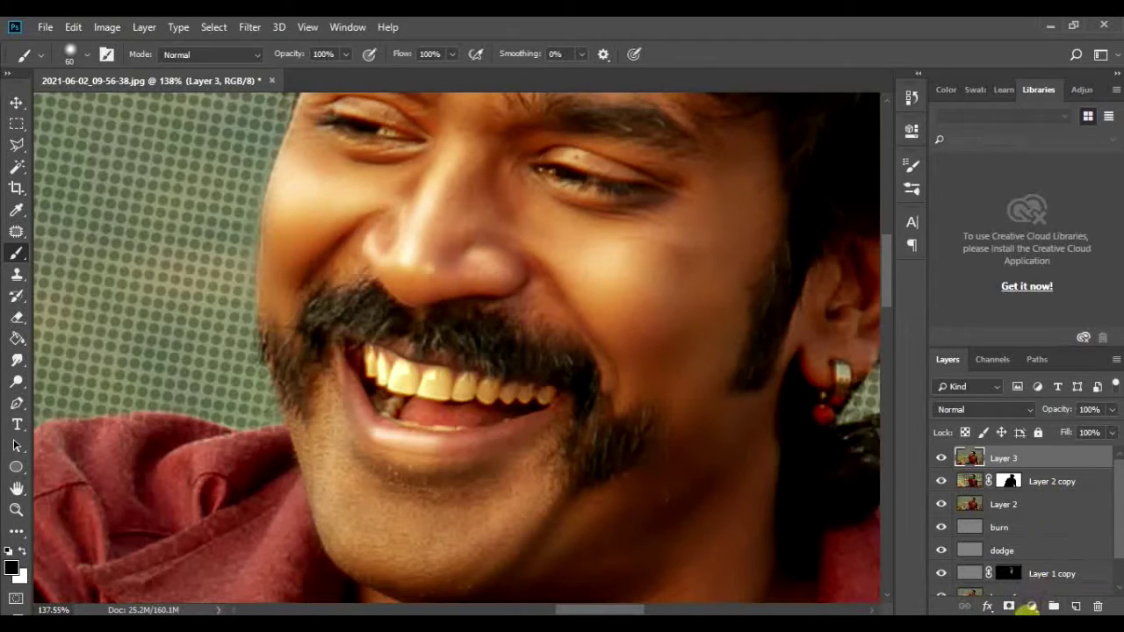
left_click(991, 607)
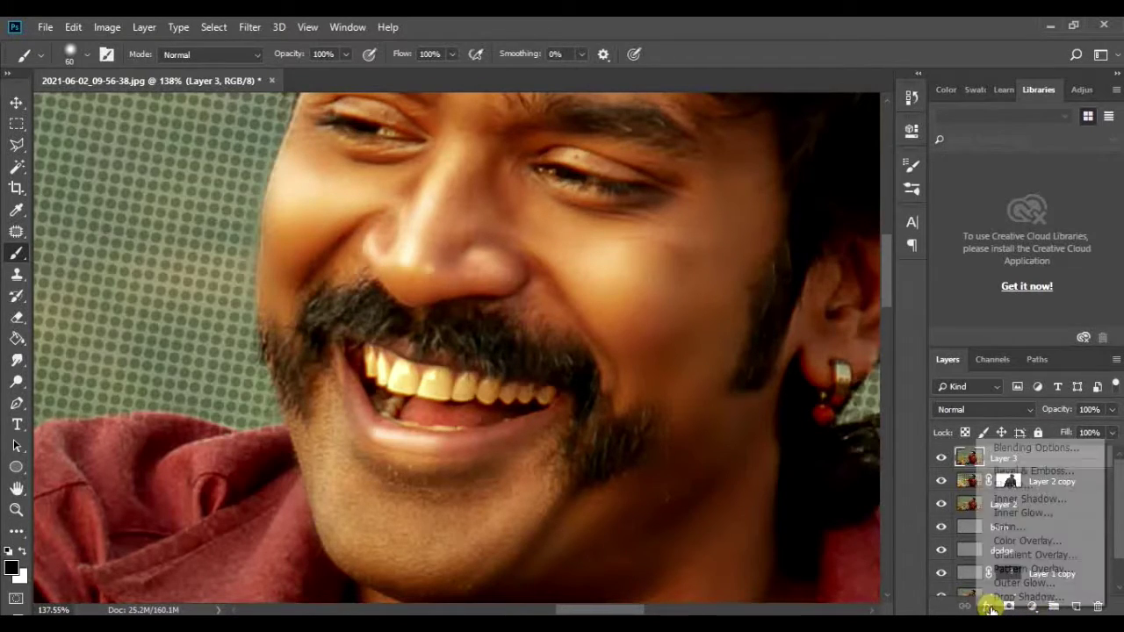
left_click(1029, 608)
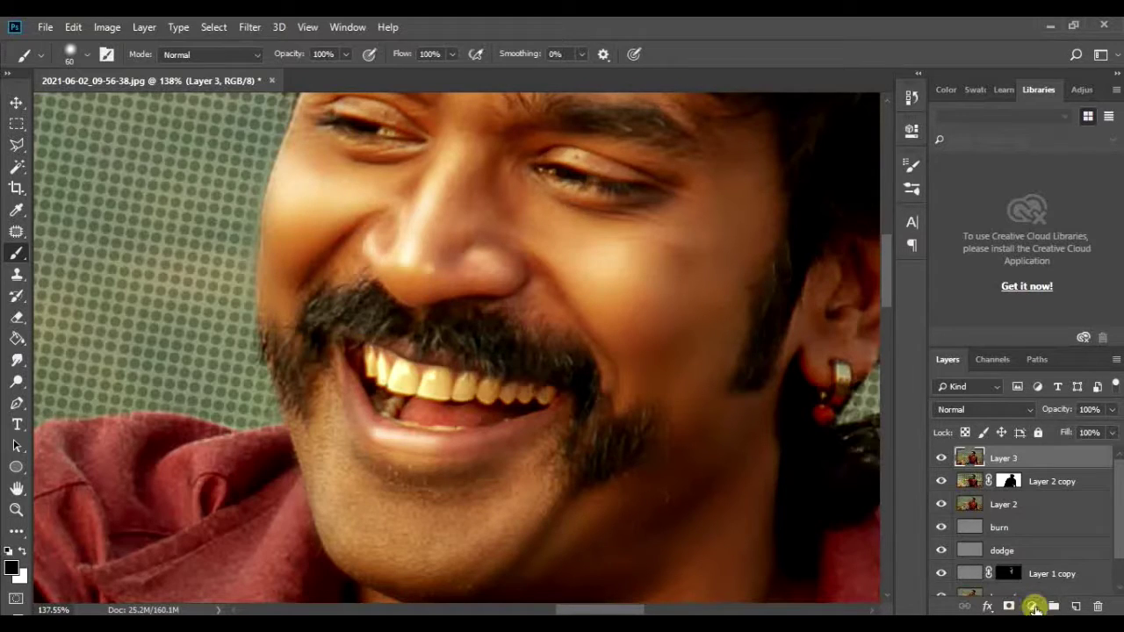
Add a Hue/Saturation adjustment layer with Yellows saturation dropped to -100.
left_click(1035, 607)
left_click(1045, 454)
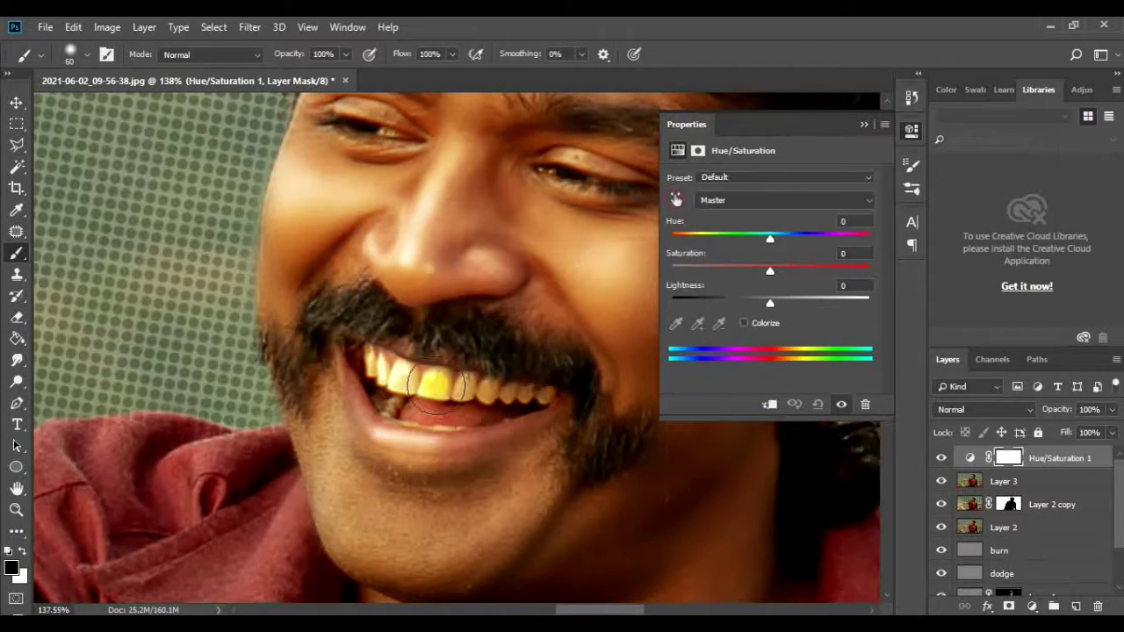
left_click(677, 201)
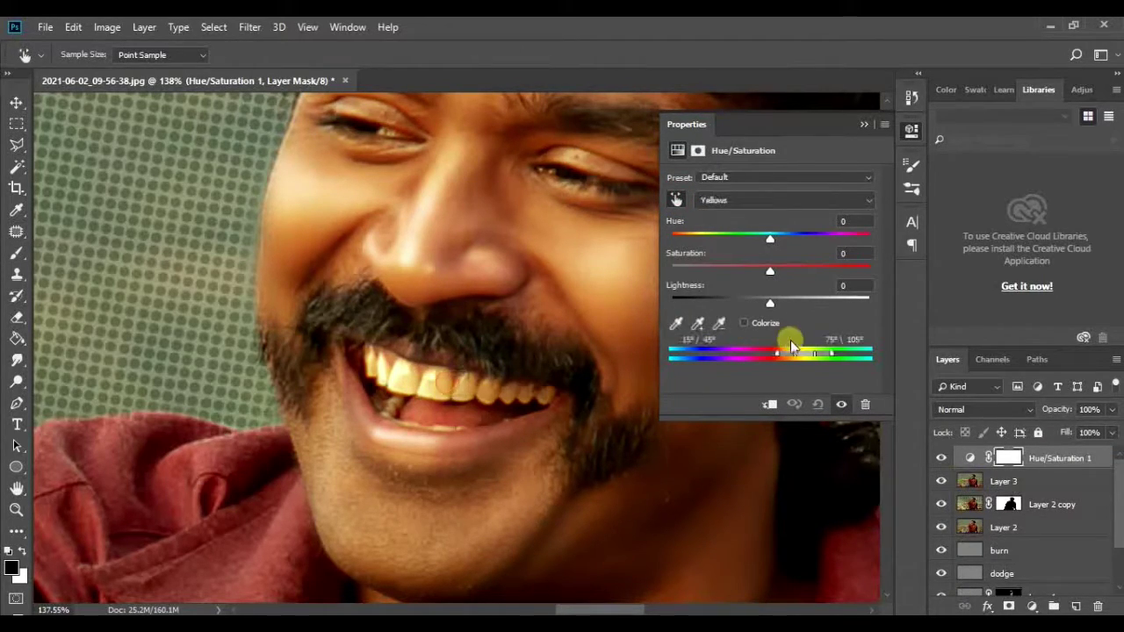
left_click_drag(769, 266, 694, 271)
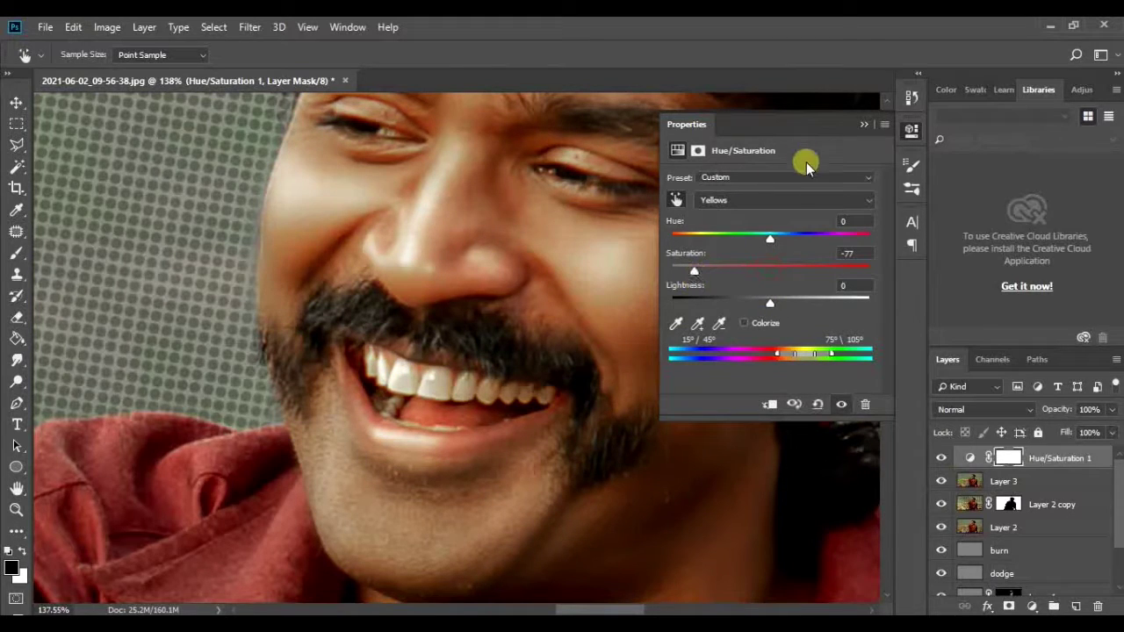
left_click(863, 125)
Invert the Hue/Saturation mask to black, then paint it white over the teeth with a size-15 brush.
key("ctrl+i")
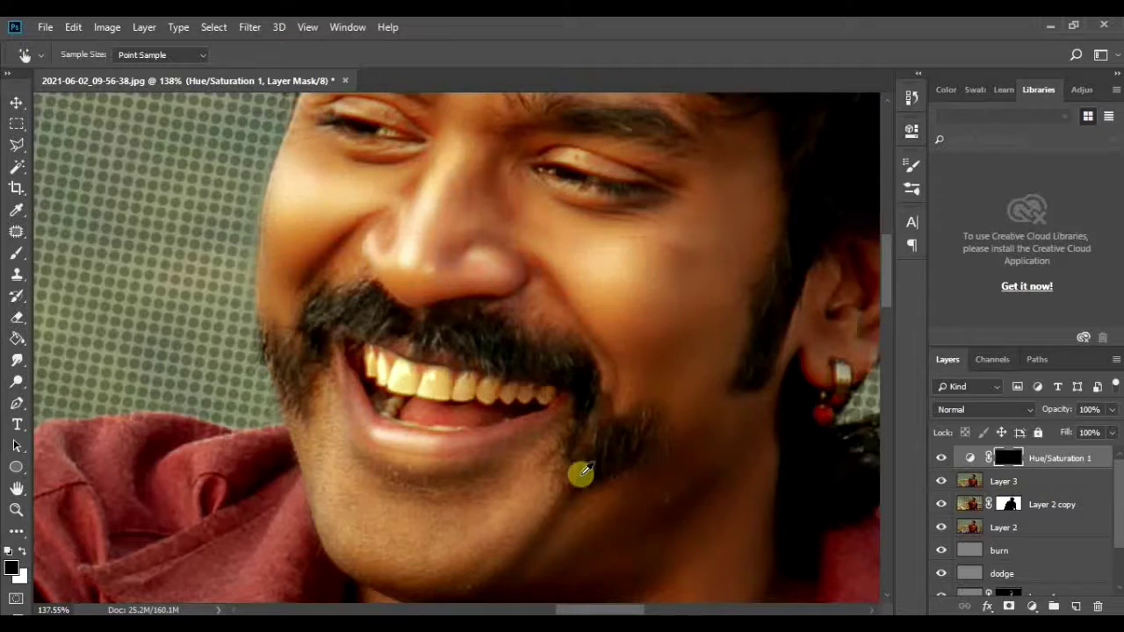
scroll(446, 409, "up", 3)
key("b")
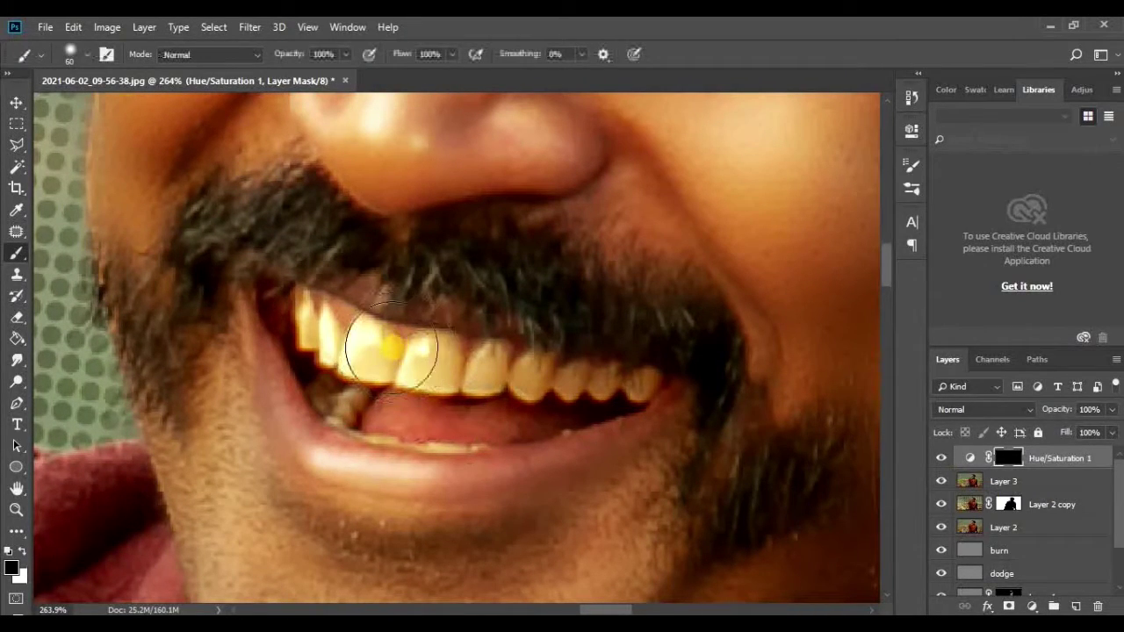
key("bracketleft")
key("bracketleft")
key("bracketleft")
mouse_move(310, 341)
left_mouse_down()
mouse_move(316, 317)
mouse_move(301, 313)
mouse_move(322, 364)
mouse_move(333, 334)
mouse_move(363, 329)
mouse_move(391, 371)
mouse_move(421, 339)
mouse_move(452, 376)
mouse_move(494, 396)
mouse_move(512, 366)
mouse_move(489, 367)
mouse_move(492, 348)
mouse_move(564, 387)
mouse_move(645, 380)
mouse_move(562, 394)
mouse_move(346, 381)
mouse_move(322, 399)
mouse_move(352, 401)
mouse_move(431, 447)
mouse_move(489, 433)
mouse_move(371, 424)
mouse_move(321, 369)
left_mouse_up()
key("x")
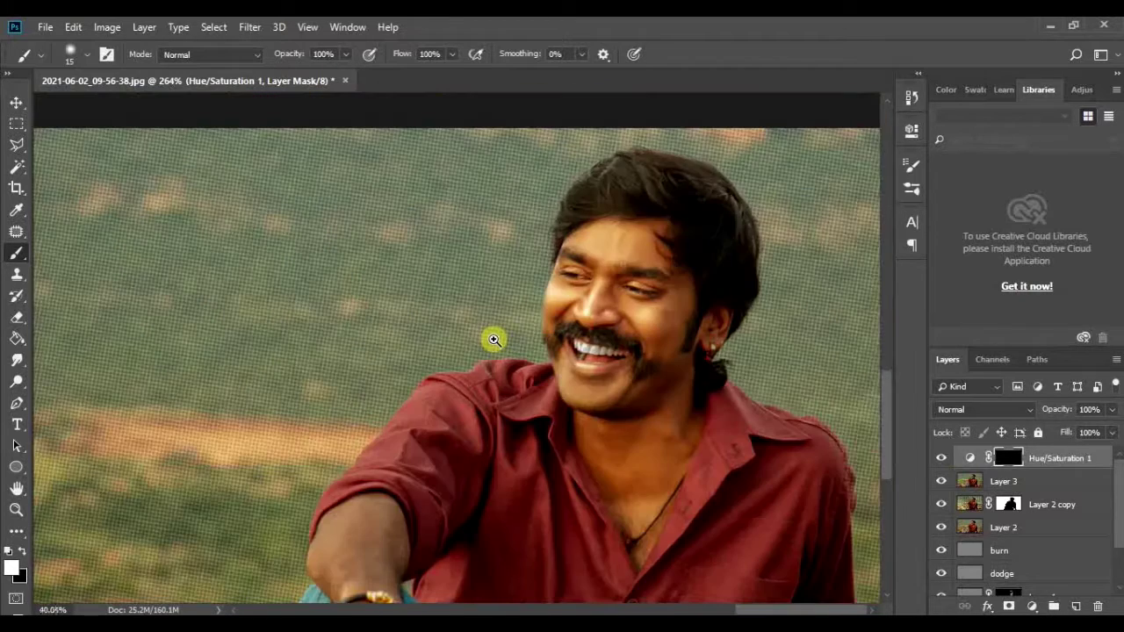
left_click_drag(494, 339, 633, 345)
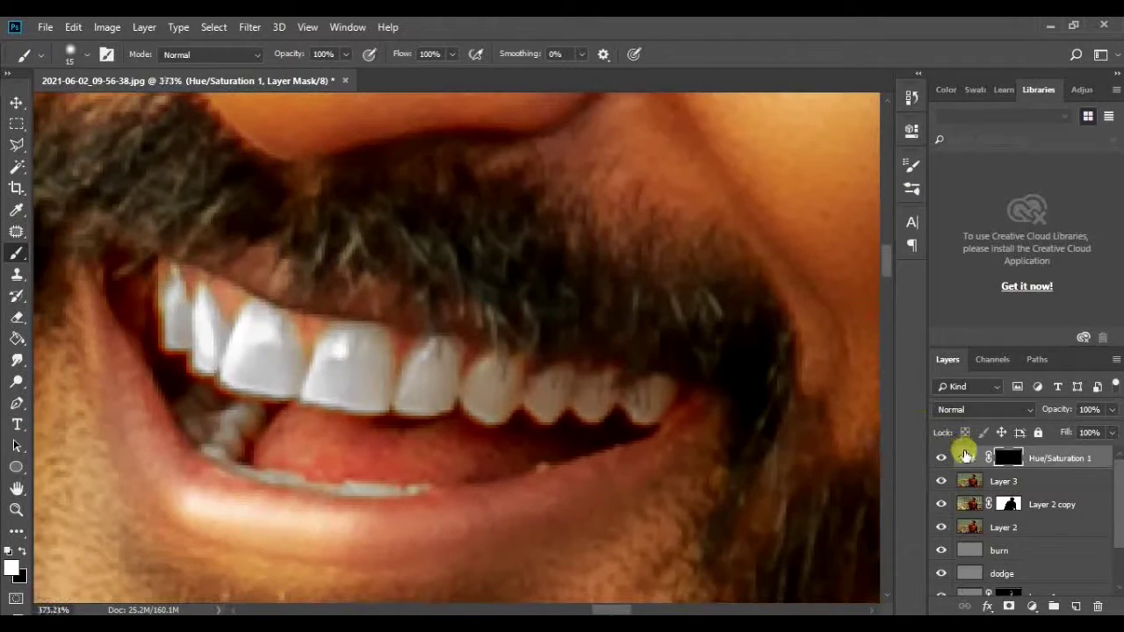
Raise the Hue/Saturation Lightness slightly, set the layer to 70% opacity, and toggle it to compare.
double_click(970, 458)
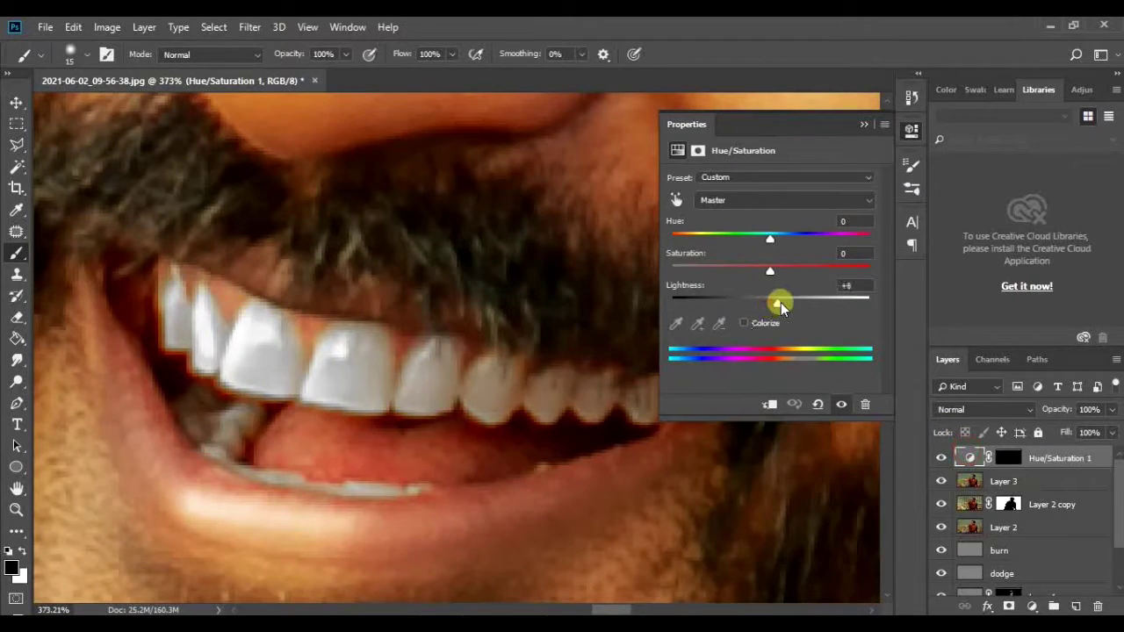
mouse_move(780, 305)
left_mouse_down()
mouse_move(798, 300)
mouse_move(785, 305)
left_mouse_up()
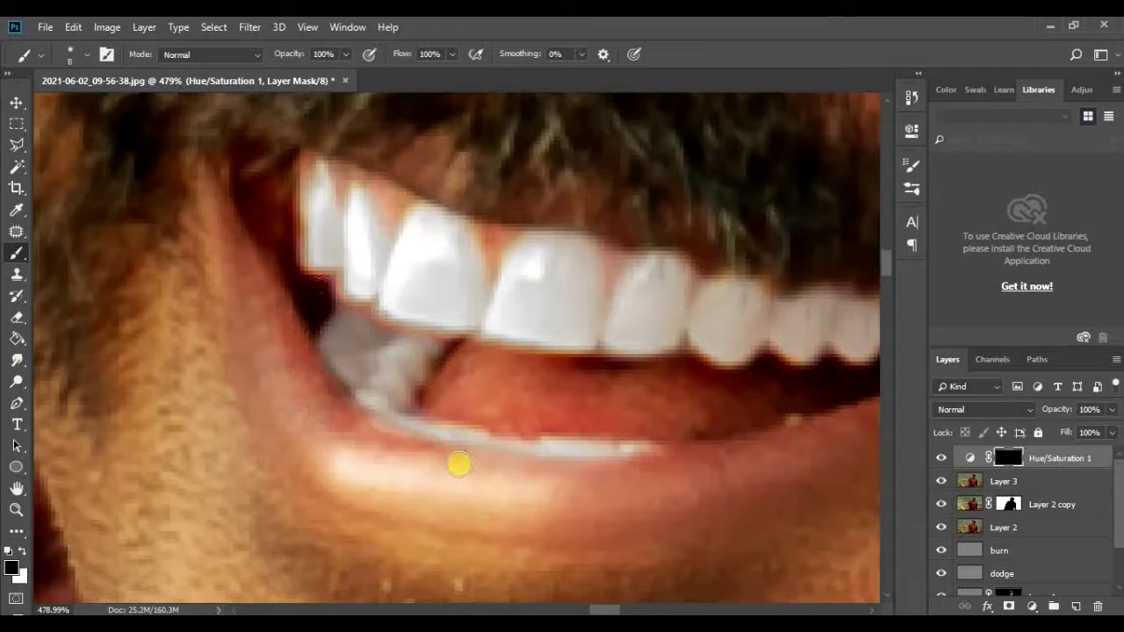
scroll(536, 406, "down", 5)
scroll(537, 406, "down", 3)
scroll(499, 404, "down", 3)
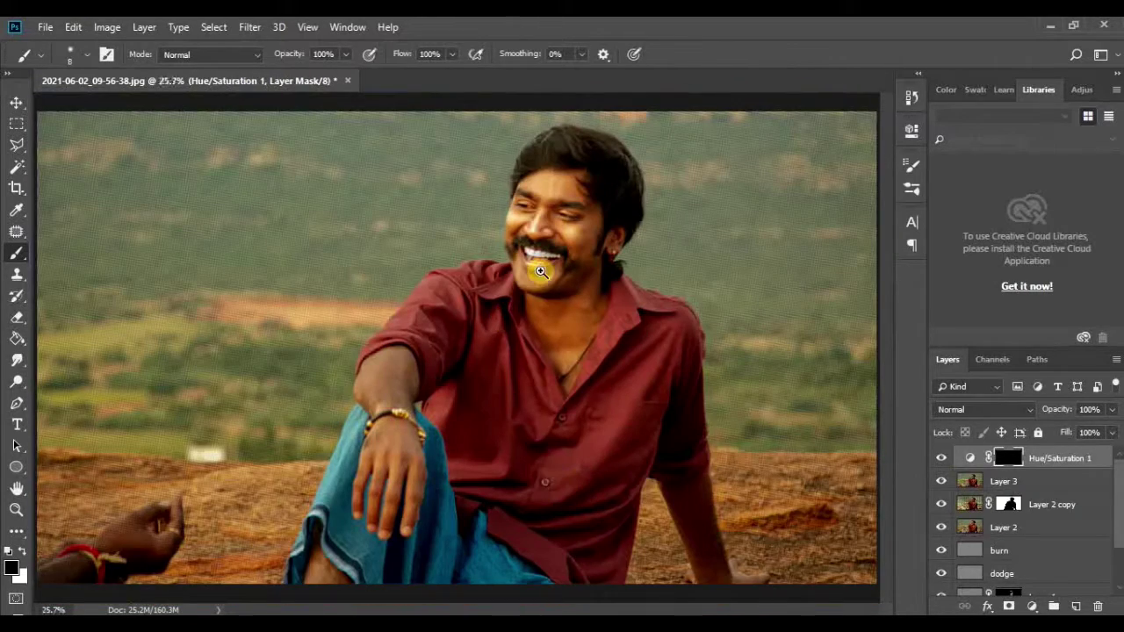
scroll(537, 268, "up", 4)
left_click_drag(592, 231, 467, 376)
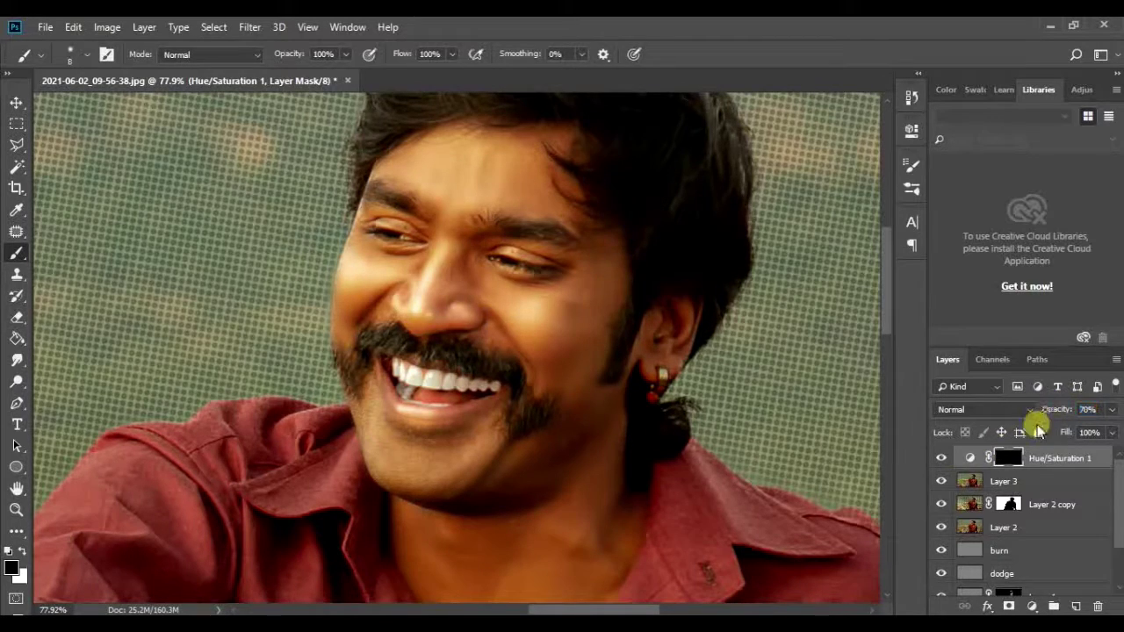
left_click(939, 459)
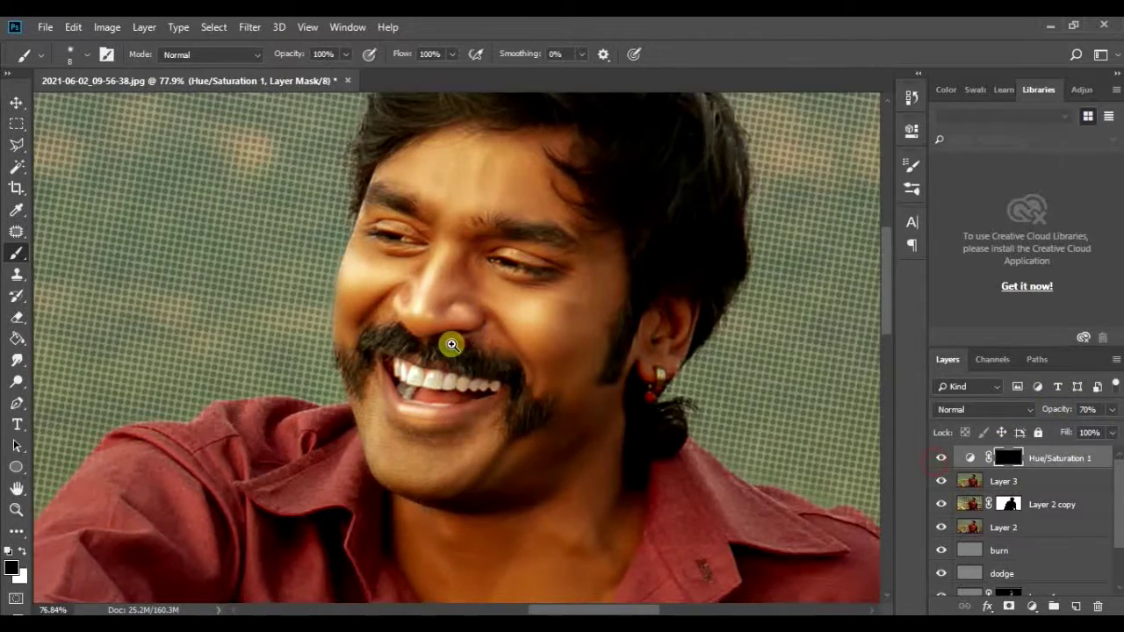
scroll(430, 338, "down", 3)
scroll(456, 369, "down", 2)
scroll(500, 474, "down", 2)
scroll(492, 237, "up", 4)
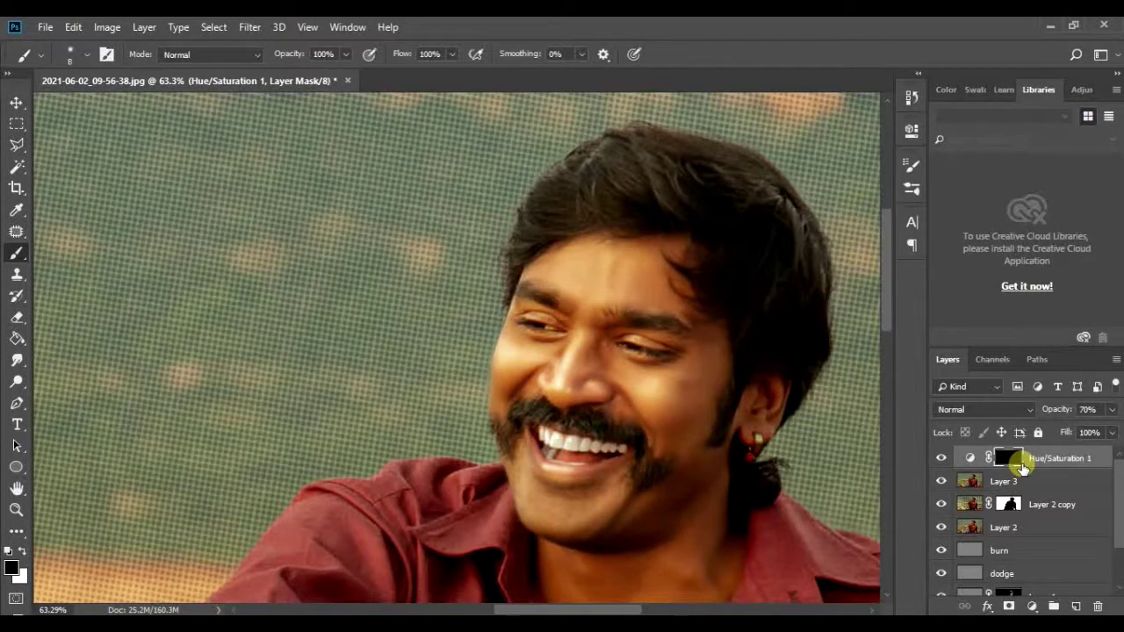
Stamp visible layers into Layer 4 and open it in the Camera Raw Filter.
key("ctrl+shift+alt+e")
scroll(562, 386, "up", 3)
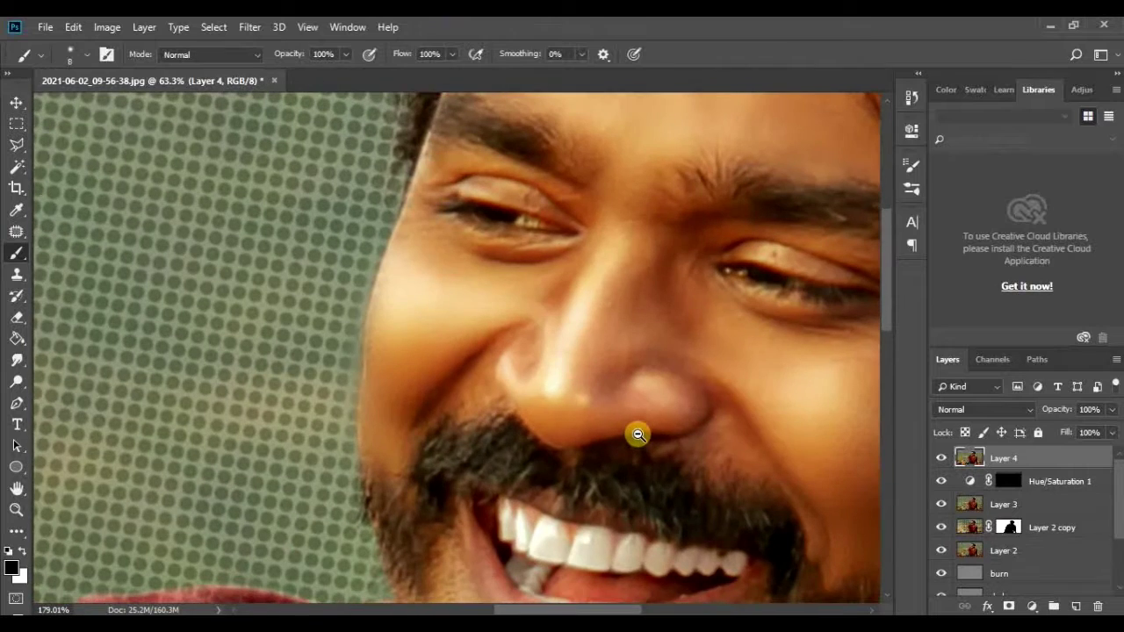
scroll(637, 434, "down", 1)
scroll(444, 301, "down", 1)
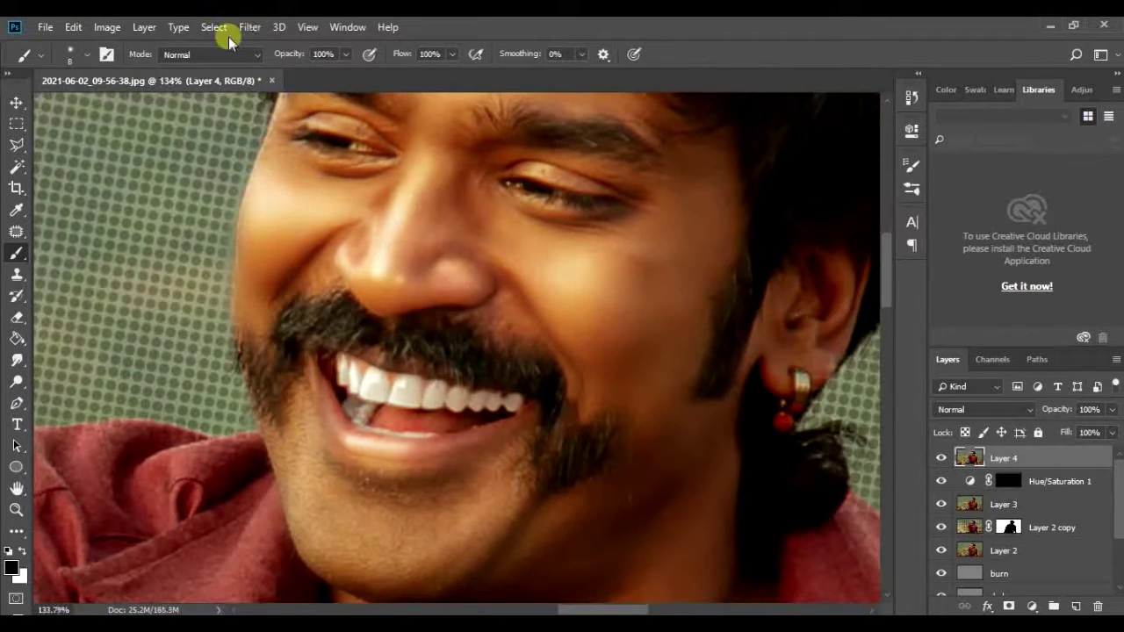
left_click(249, 28)
mouse_move(259, 214)
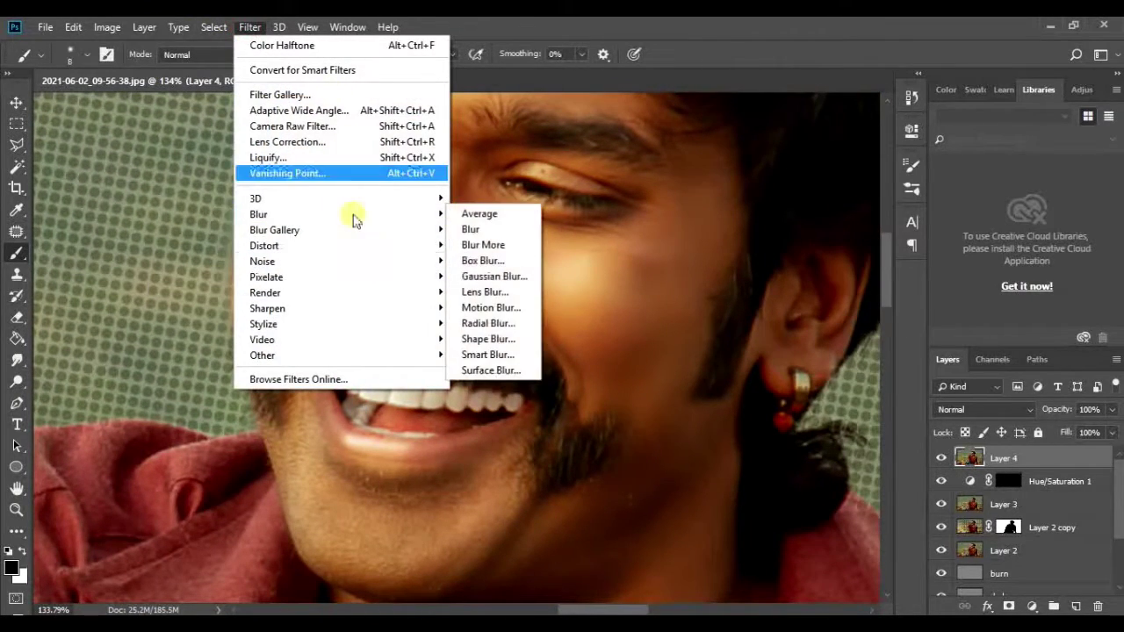
left_click(339, 126)
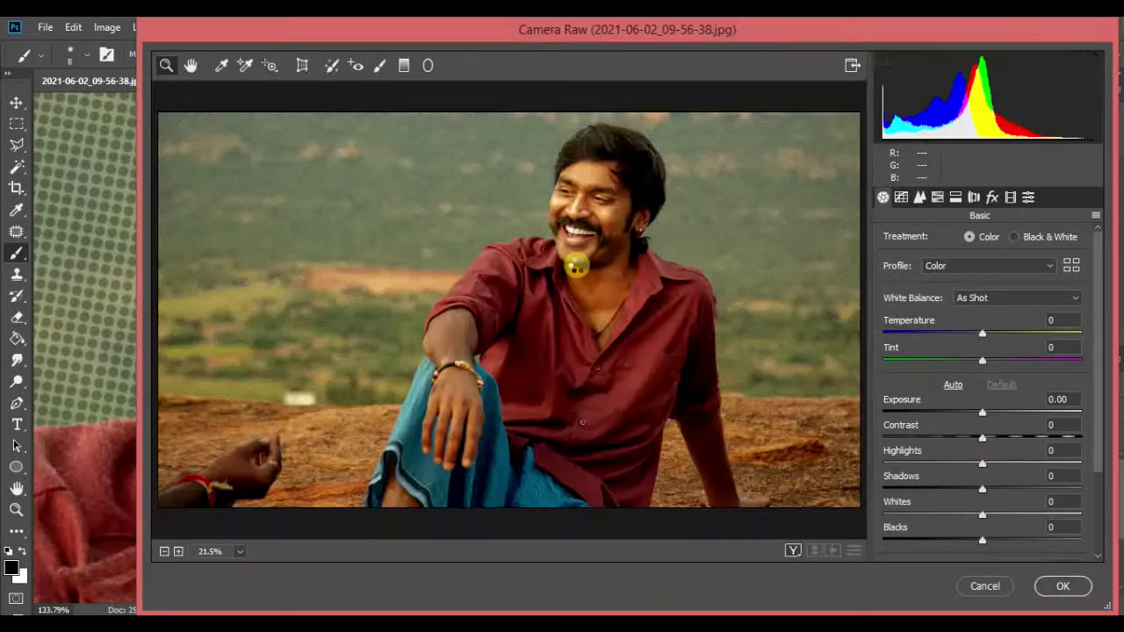
Zoom the preview onto the face, raise Contrast to +16 and set Auto white balance.
left_click_drag(562, 156, 667, 344)
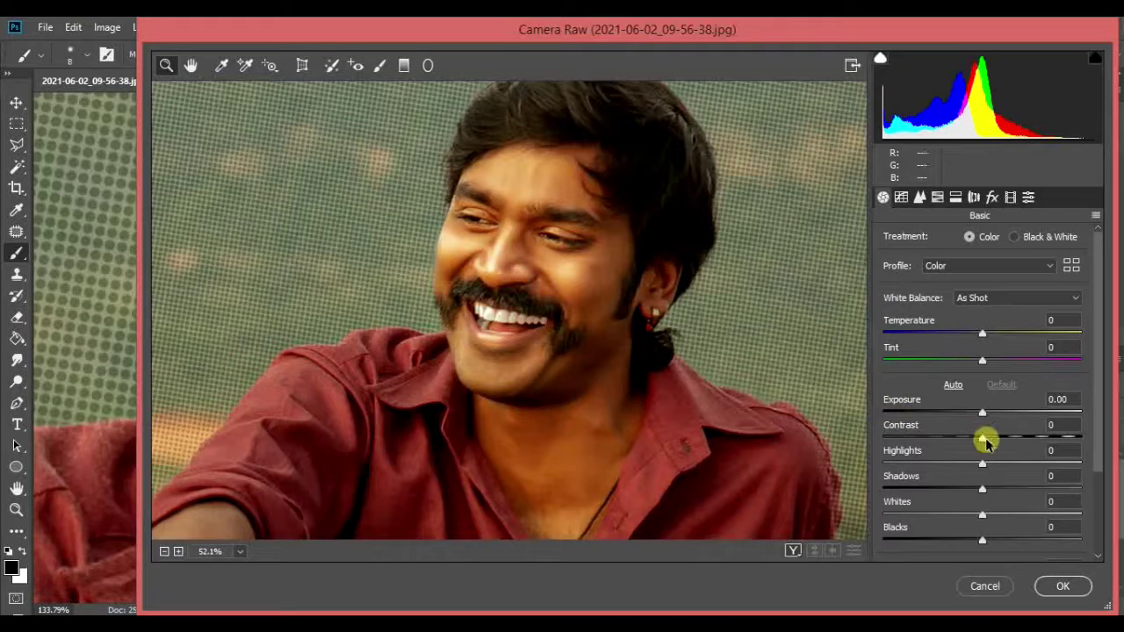
mouse_move(987, 442)
left_mouse_down()
mouse_move(966, 442)
mouse_move(998, 439)
left_mouse_up()
left_click_drag(987, 334, 970, 333)
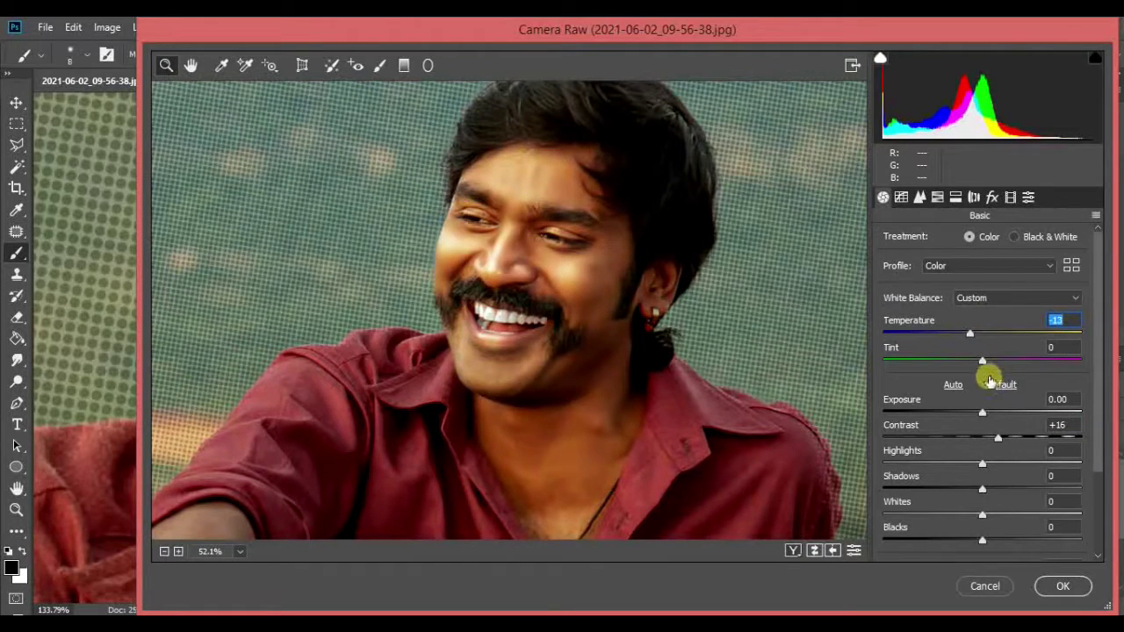
left_click(1004, 298)
left_click(998, 326)
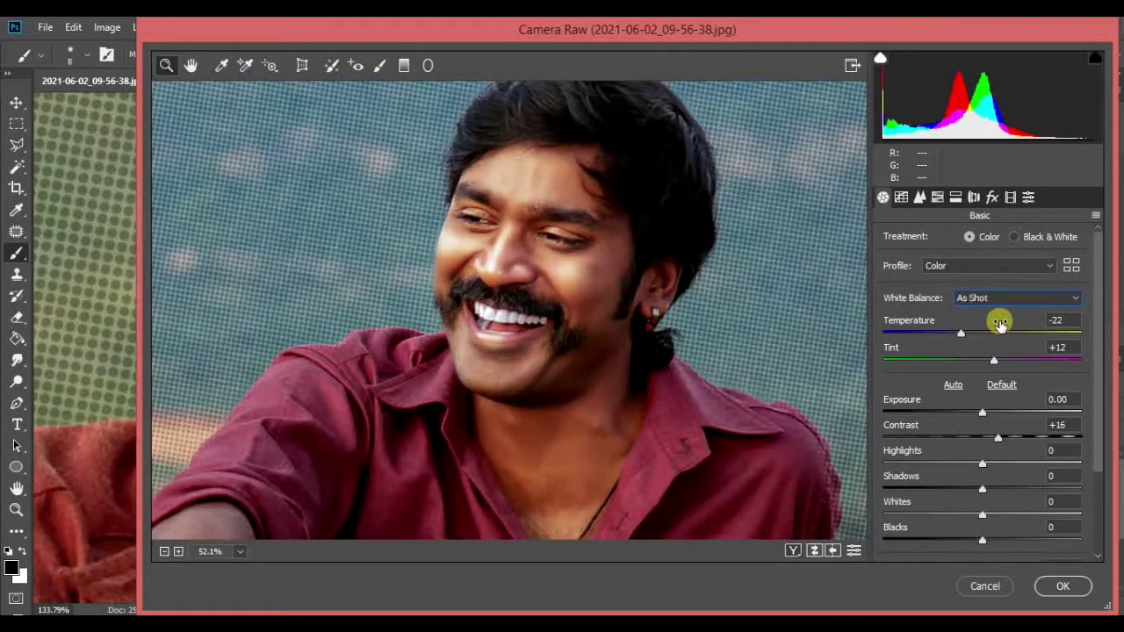
Set Temperature to -14 and lower Highlights to -21, with Shadows at -2.
left_click(1058, 321)
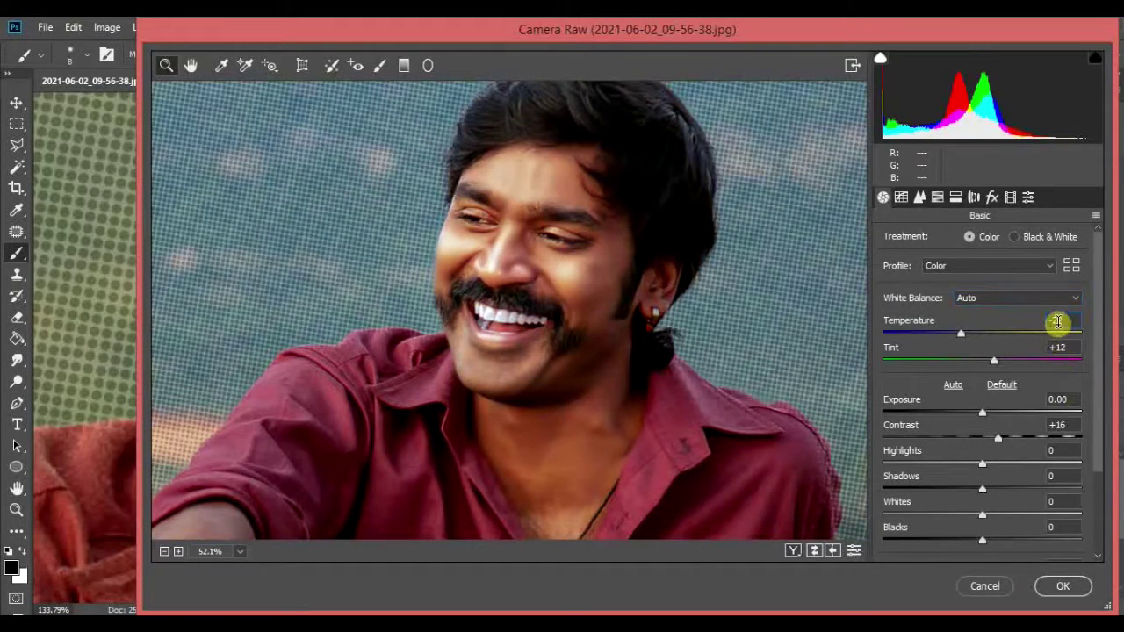
key("shift+Up")
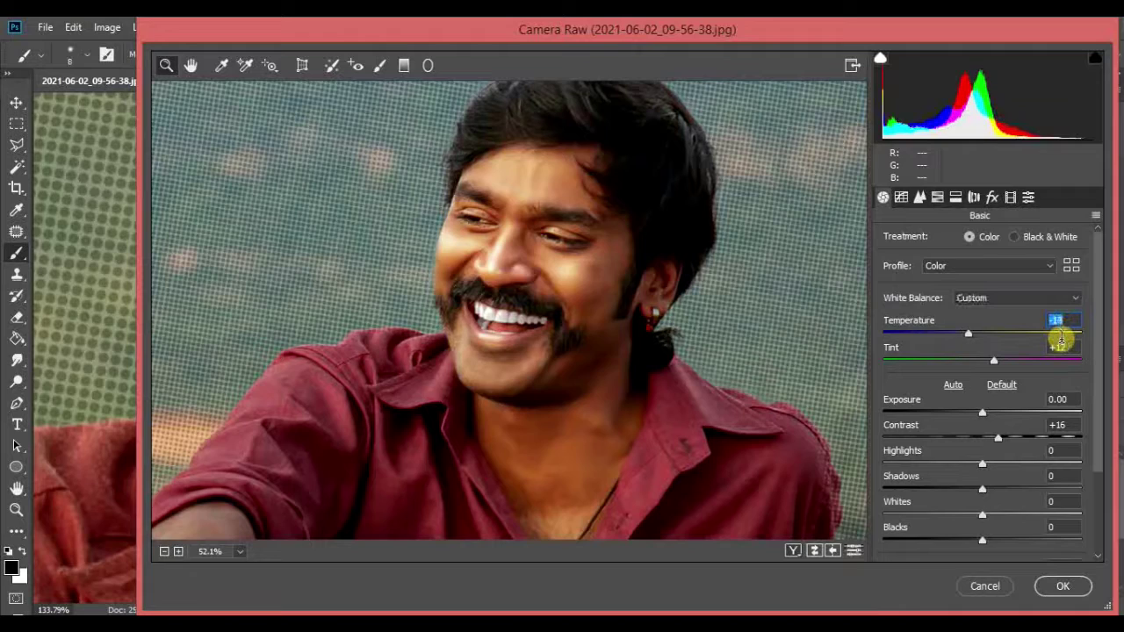
key("Down")
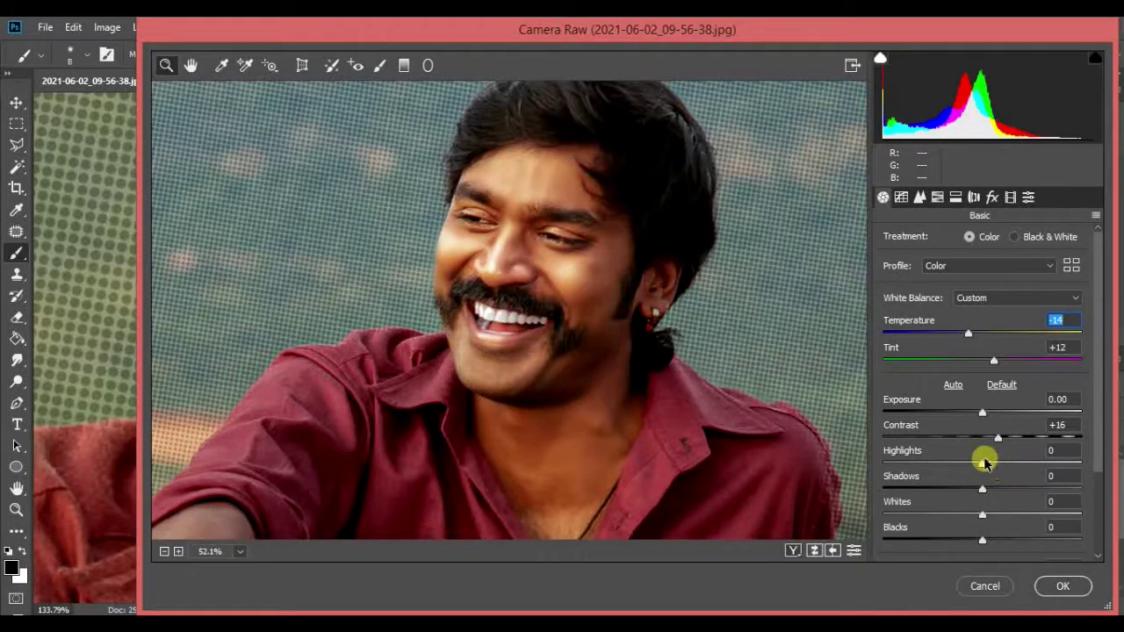
mouse_move(995, 461)
left_mouse_down()
mouse_move(920, 463)
mouse_move(1016, 466)
mouse_move(929, 489)
mouse_move(939, 490)
left_mouse_up()
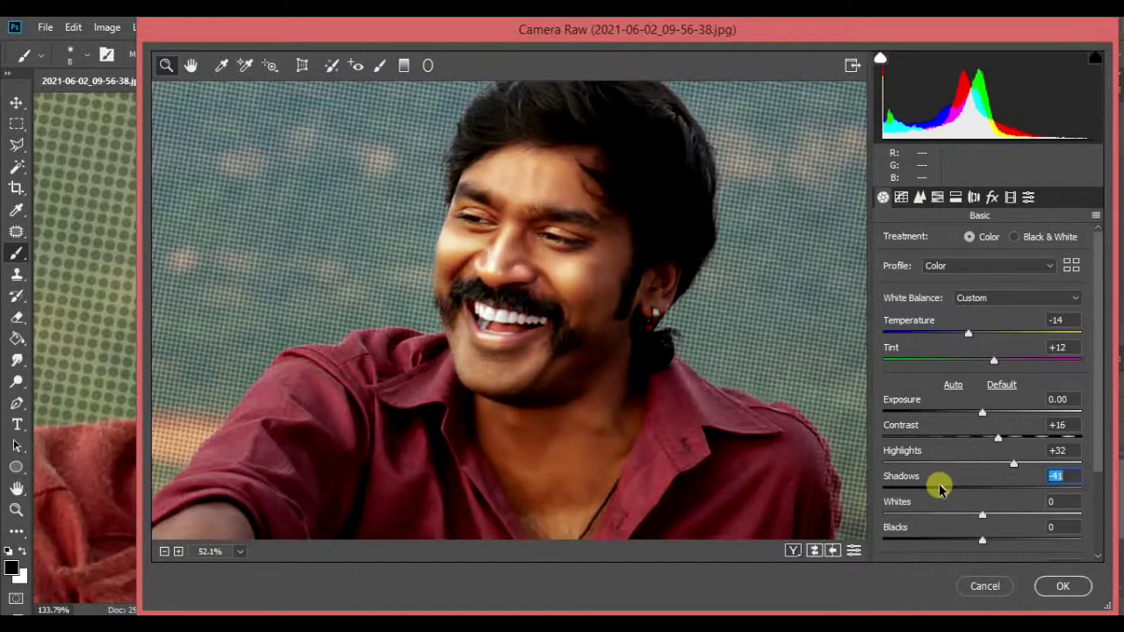
mouse_move(1013, 463)
left_mouse_down()
mouse_move(946, 464)
mouse_move(980, 490)
mouse_move(956, 464)
left_mouse_up()
Set Whites +15, Dehaze +10, Vibrance -30 and Saturation +20 in the Basic panel.
scroll(966, 464, "down", 1)
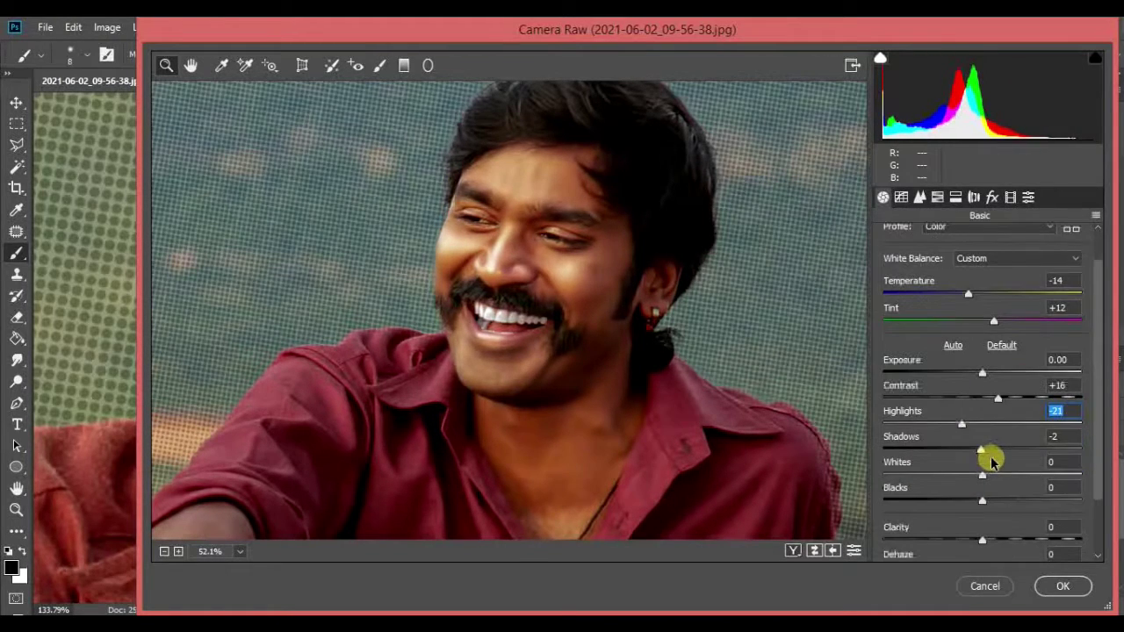
mouse_move(982, 477)
left_mouse_down()
mouse_move(953, 476)
mouse_move(997, 475)
left_mouse_up()
scroll(981, 512, "down", 2)
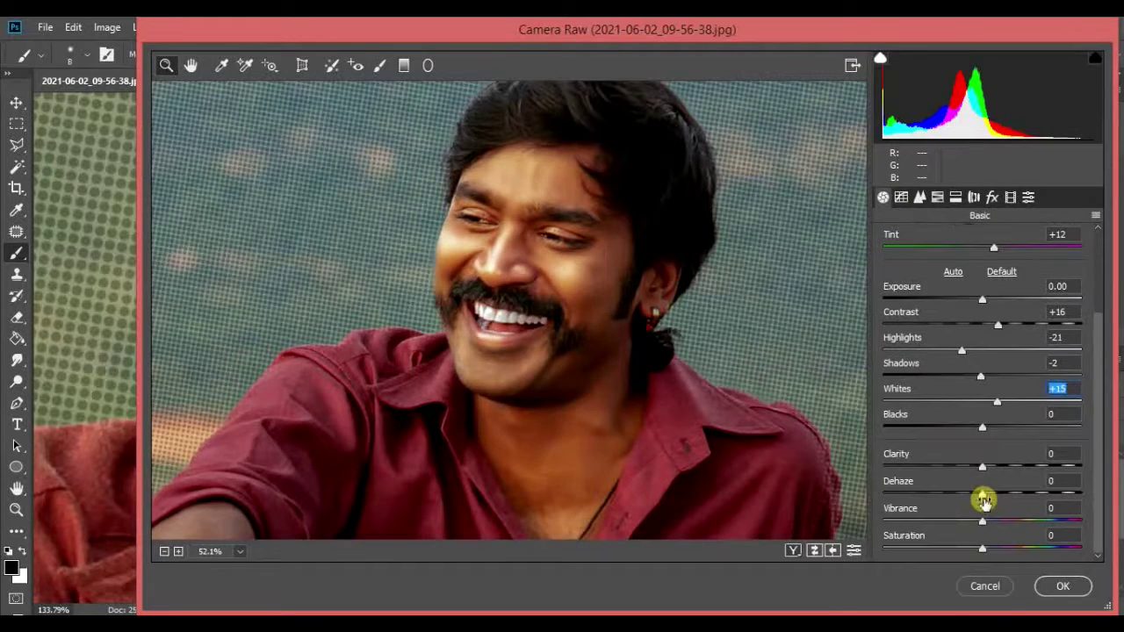
left_click(1064, 480)
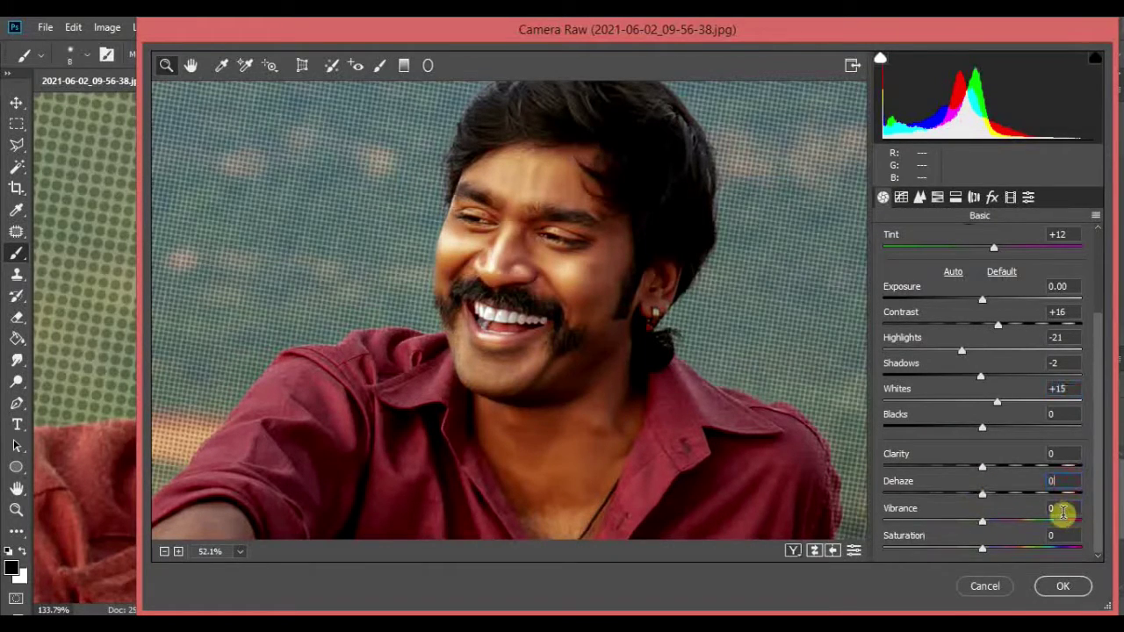
type("10")
key("Return")
type("-30")
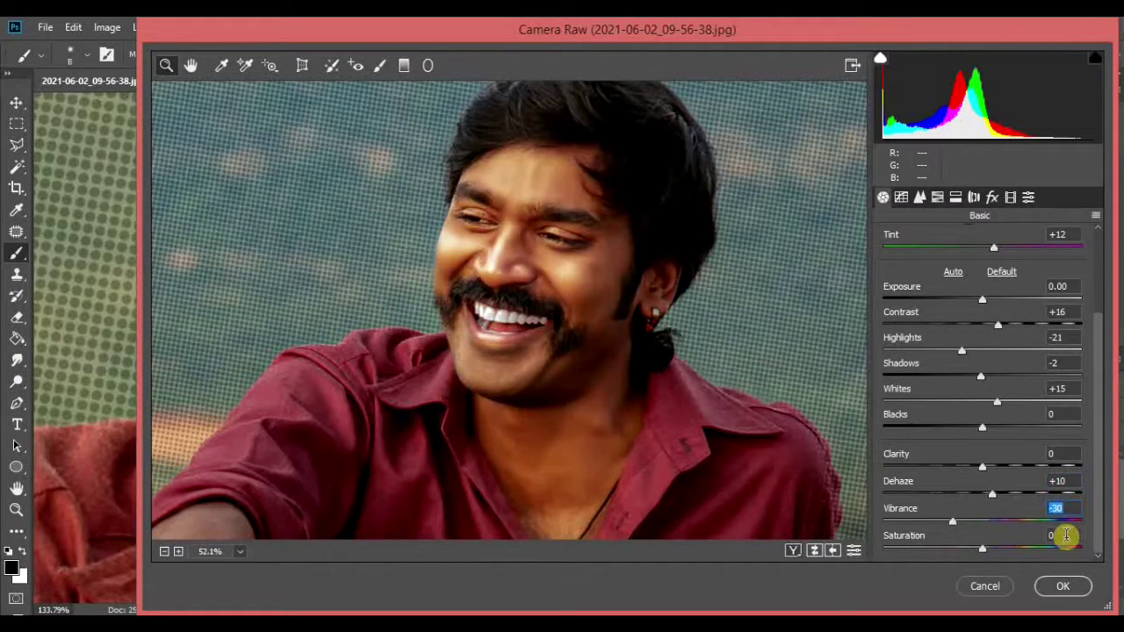
left_click(1058, 535)
type("10")
key("Return")
type("20")
key("Return")
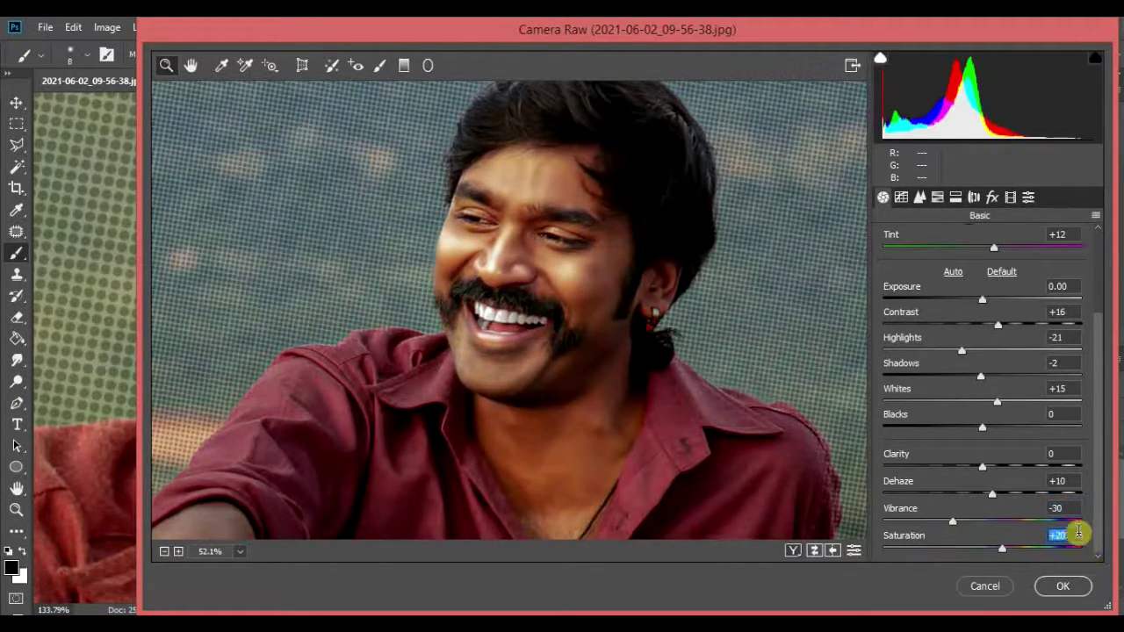
scroll(989, 494, "up", 1)
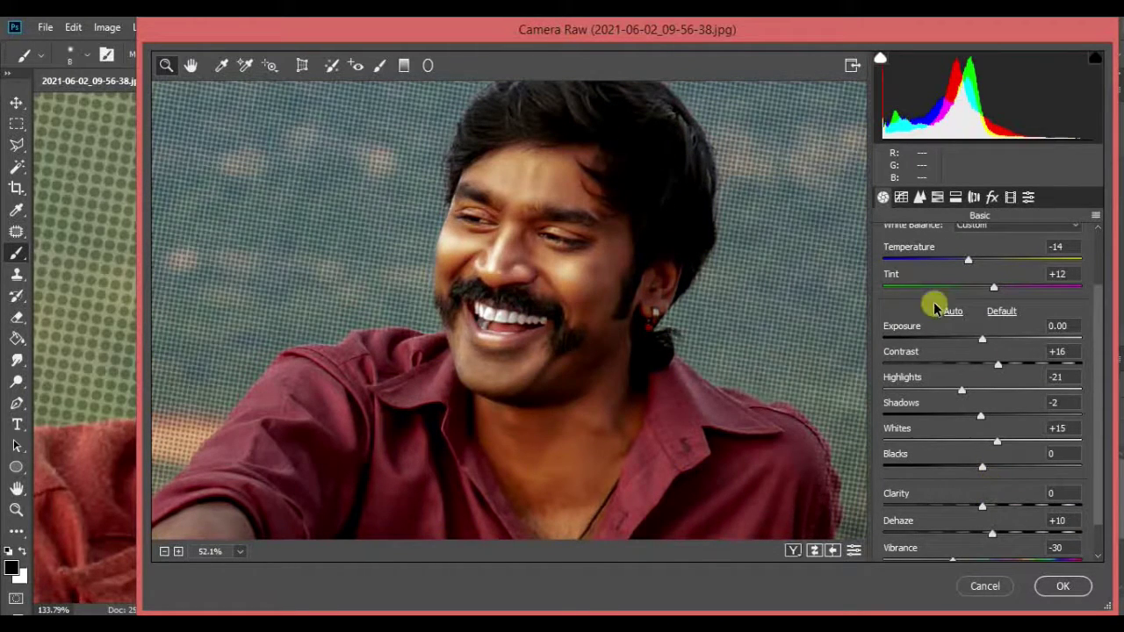
Raise Color noise reduction to 57 in the Detail tab and apply the grade.
left_click(919, 196)
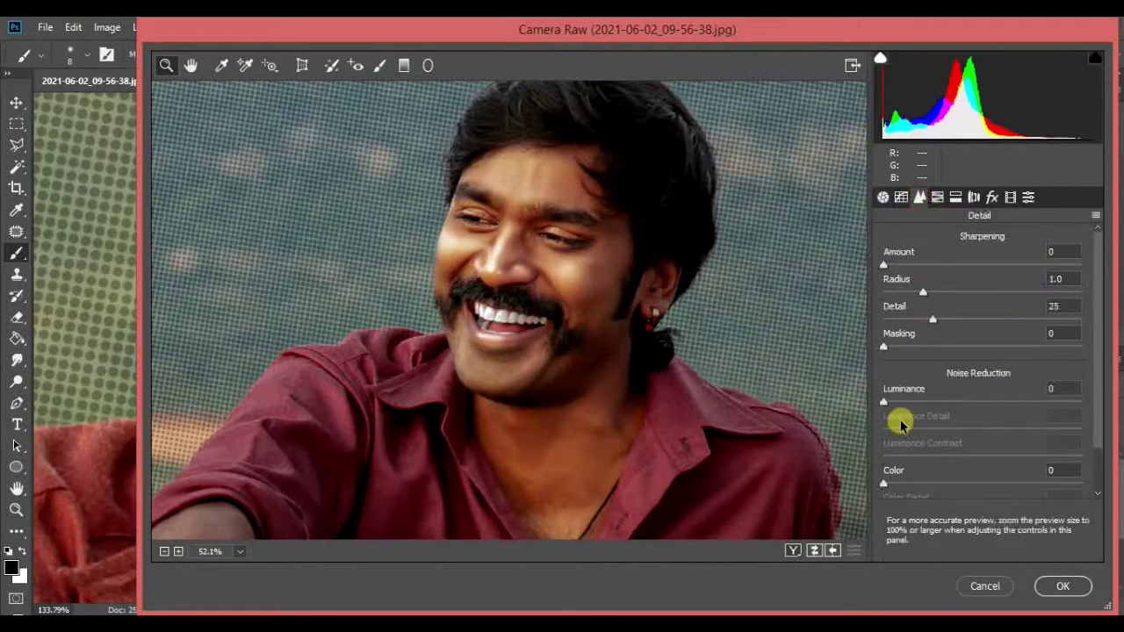
mouse_move(883, 486)
left_mouse_down()
mouse_move(1084, 489)
mouse_move(995, 489)
left_mouse_up()
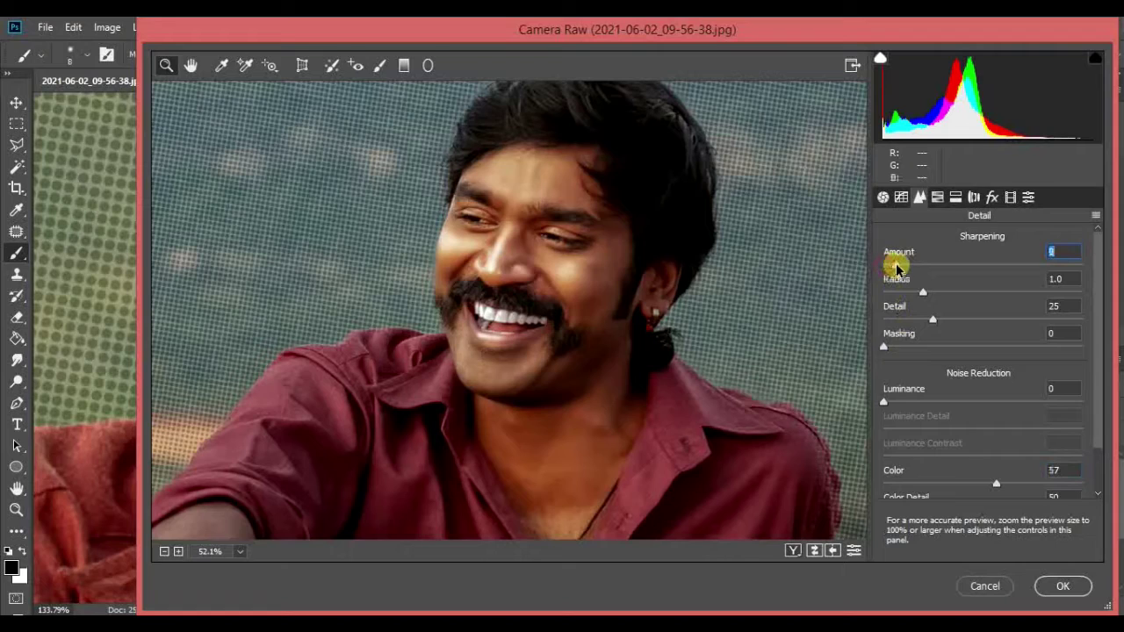
left_click(956, 196)
left_click(990, 199)
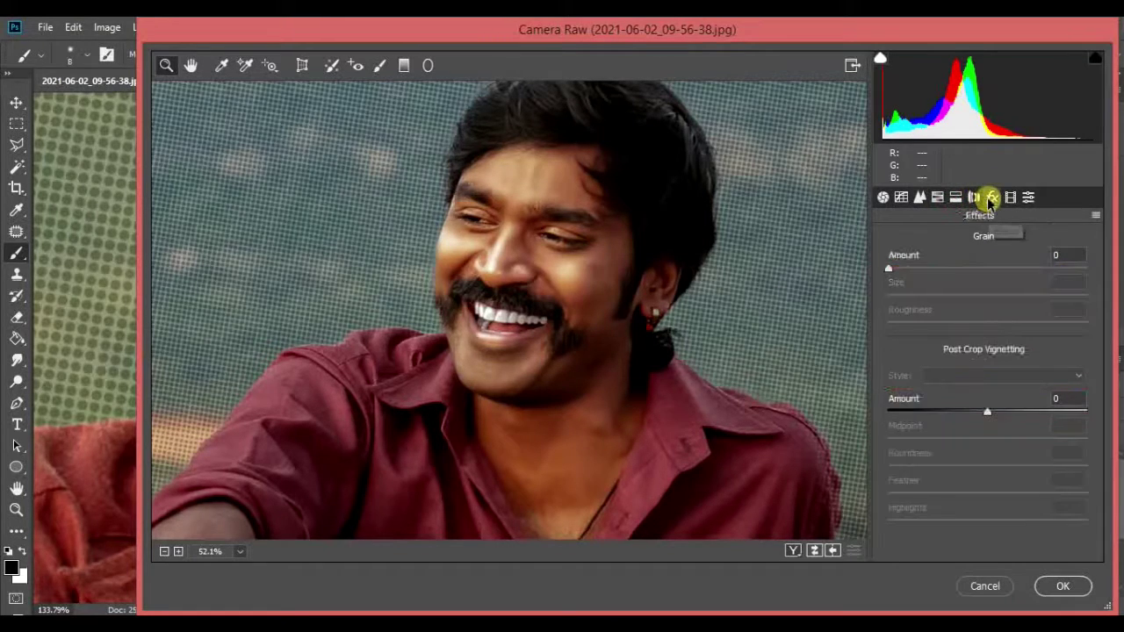
left_click(1063, 585)
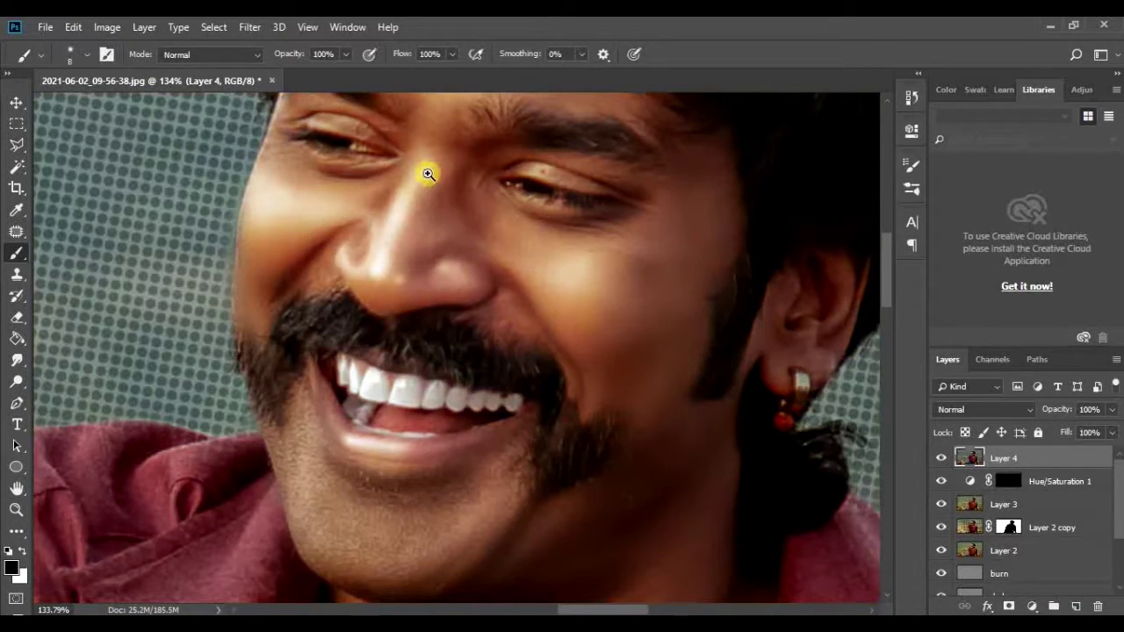
Reapply the Camera Raw filter to Layer 4, then fit the view and add Layer 5 on top.
mouse_move(427, 170)
left_mouse_down()
mouse_move(497, 194)
mouse_move(321, 140)
left_mouse_up()
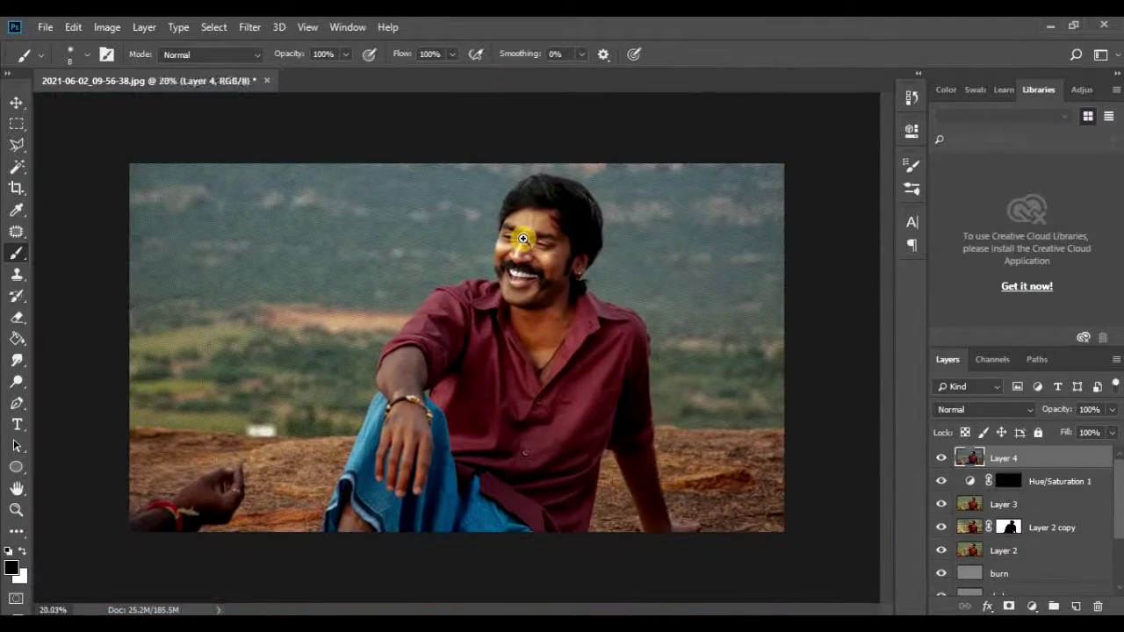
mouse_move(523, 239)
left_mouse_down()
mouse_move(682, 303)
mouse_move(647, 293)
mouse_move(730, 266)
mouse_move(564, 339)
left_mouse_up()
mouse_move(439, 275)
left_mouse_down()
mouse_move(368, 243)
mouse_move(585, 238)
left_mouse_up()
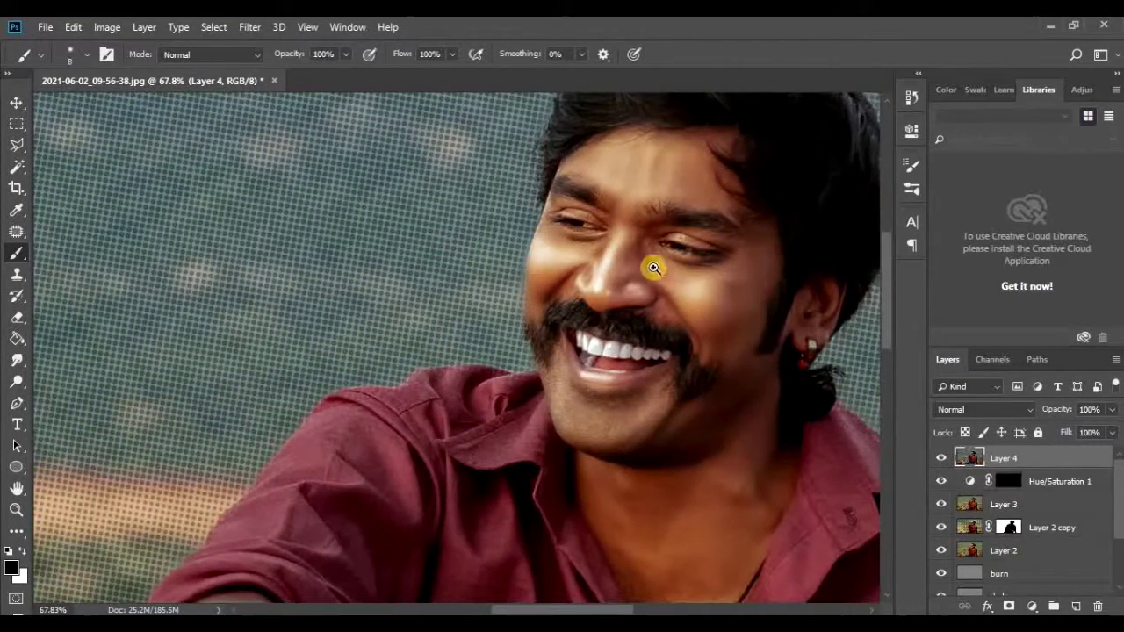
left_click(250, 28)
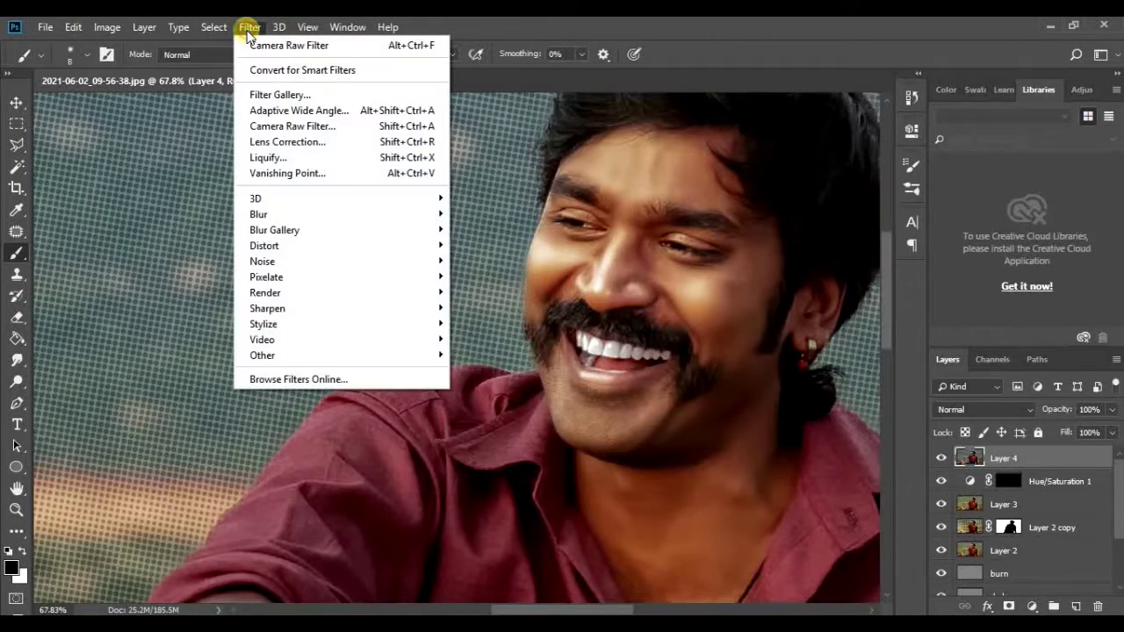
left_click(248, 28)
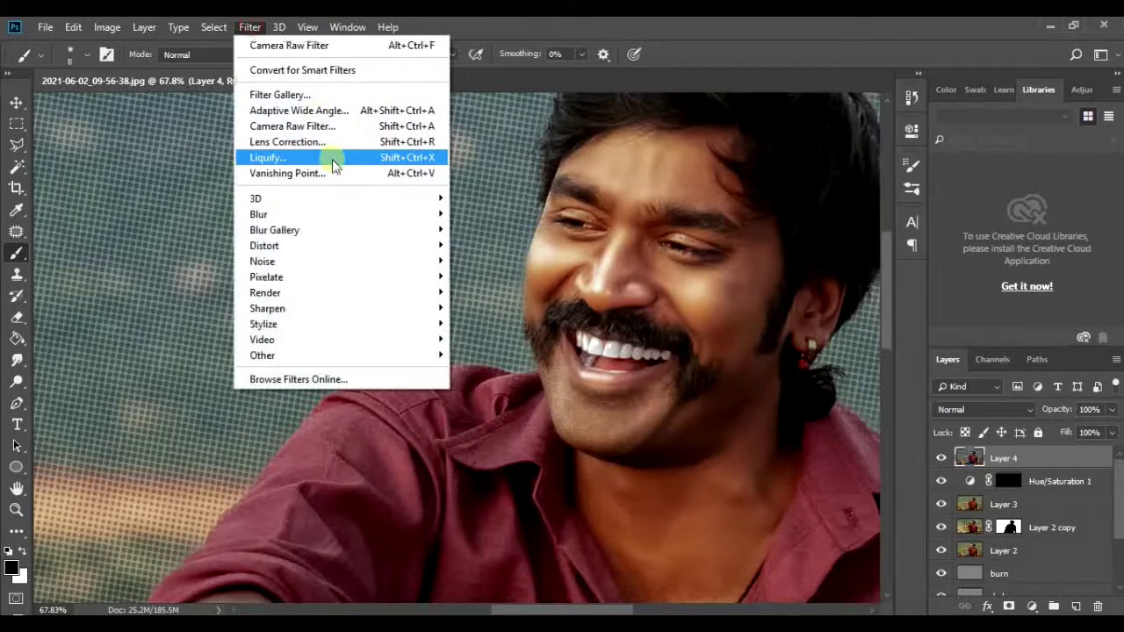
left_click(323, 129)
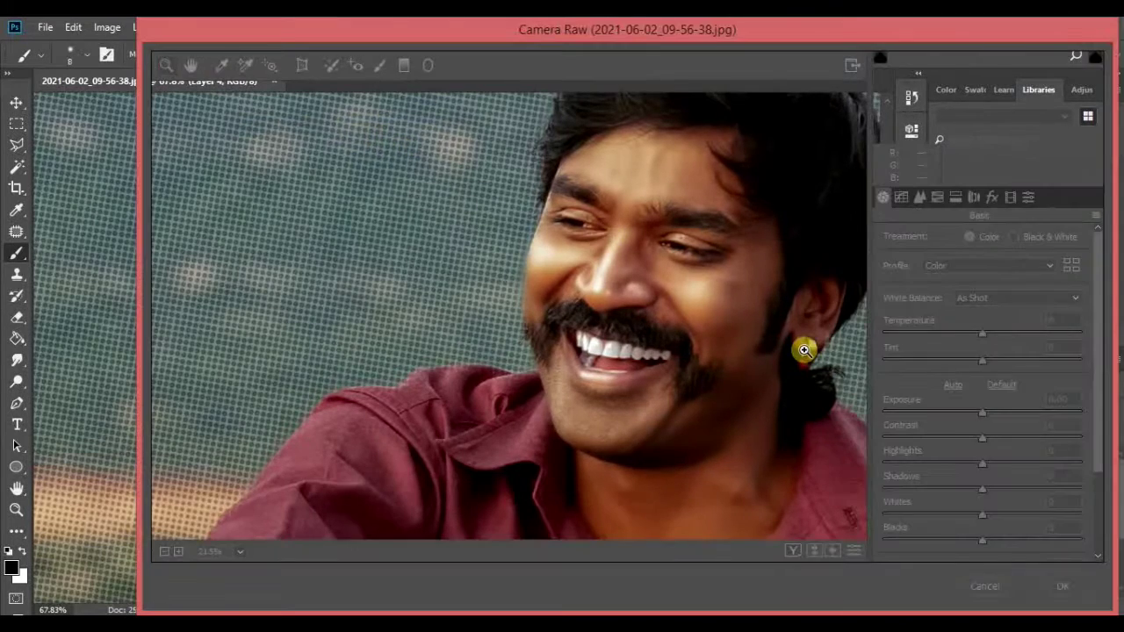
left_click_drag(639, 309, 777, 380)
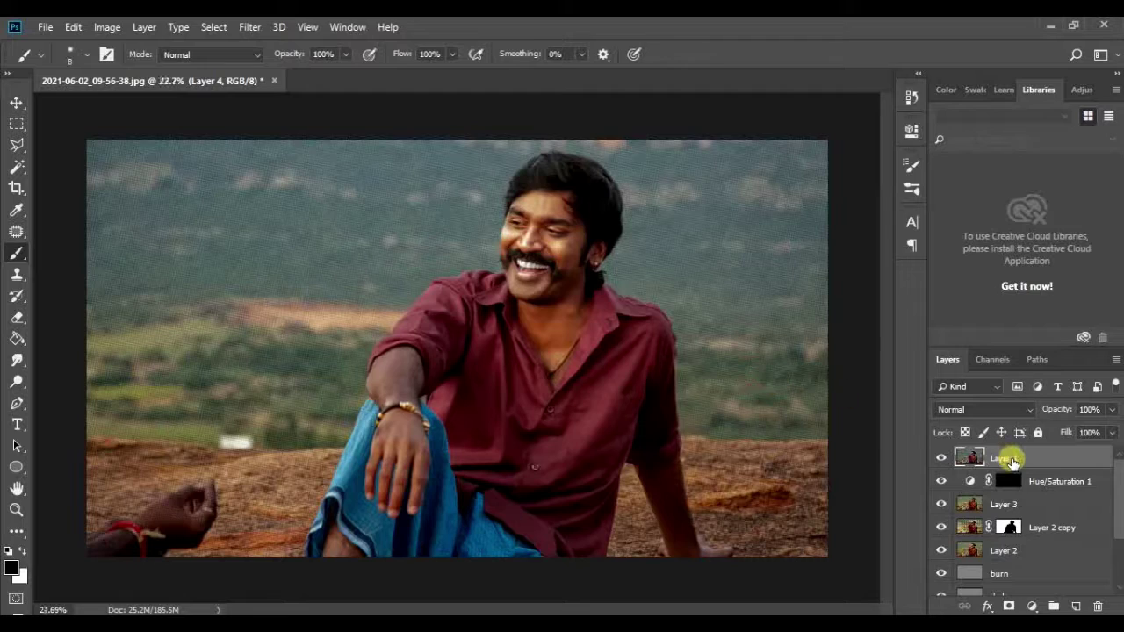
key("ctrl+shift+alt+n")
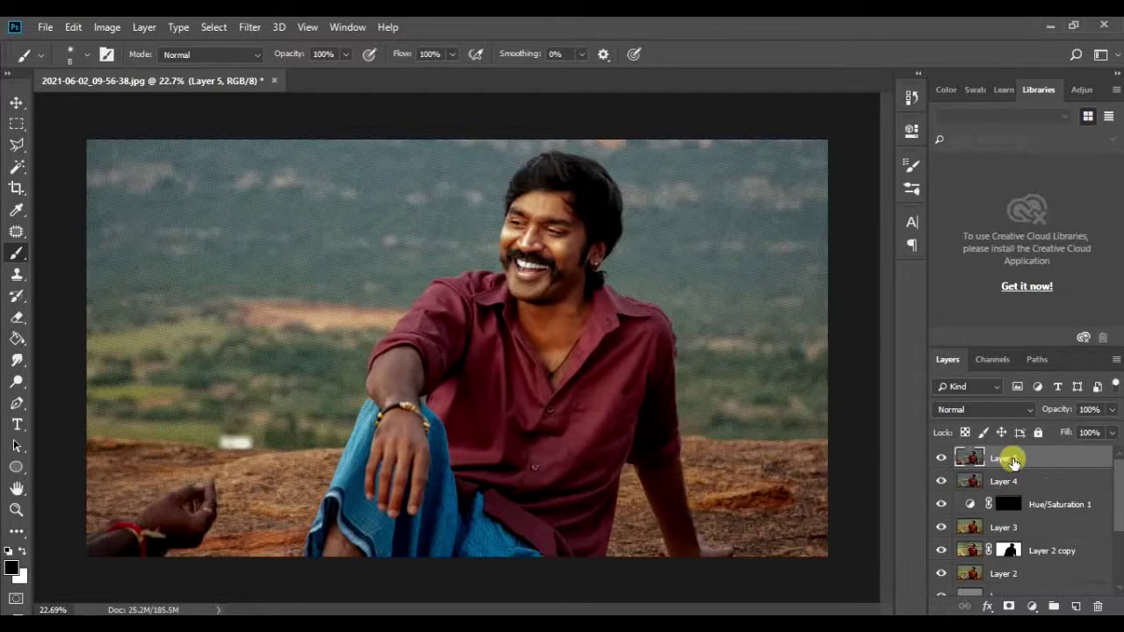
Crop the left edge to a 3246 px-wide frame and launch the Camera Raw filter.
key("c")
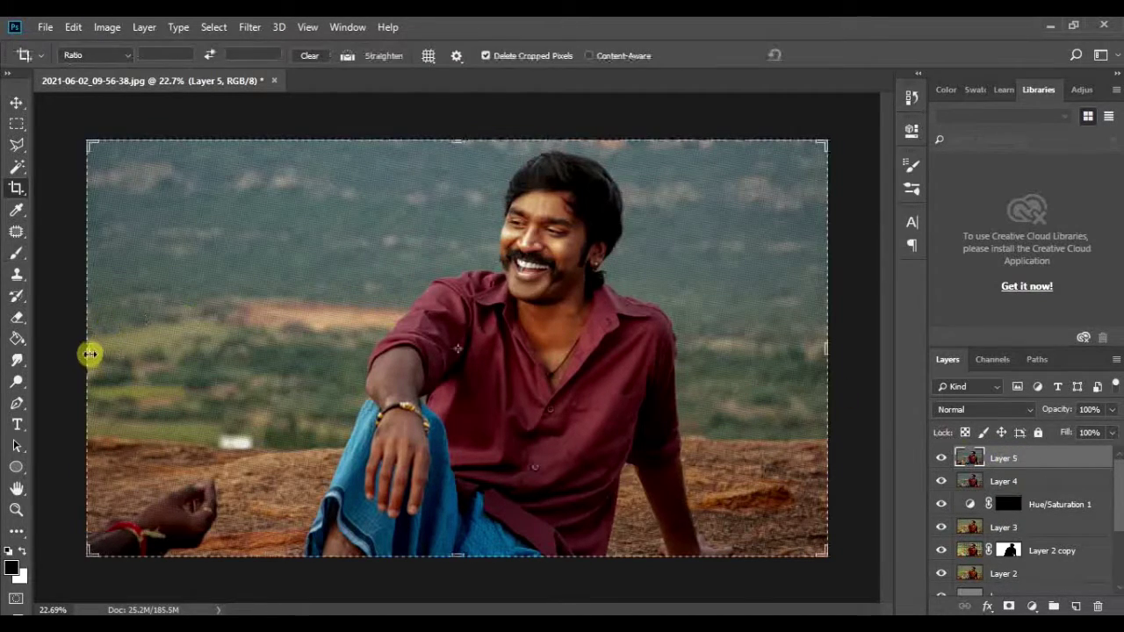
left_click_drag(172, 361, 156, 357)
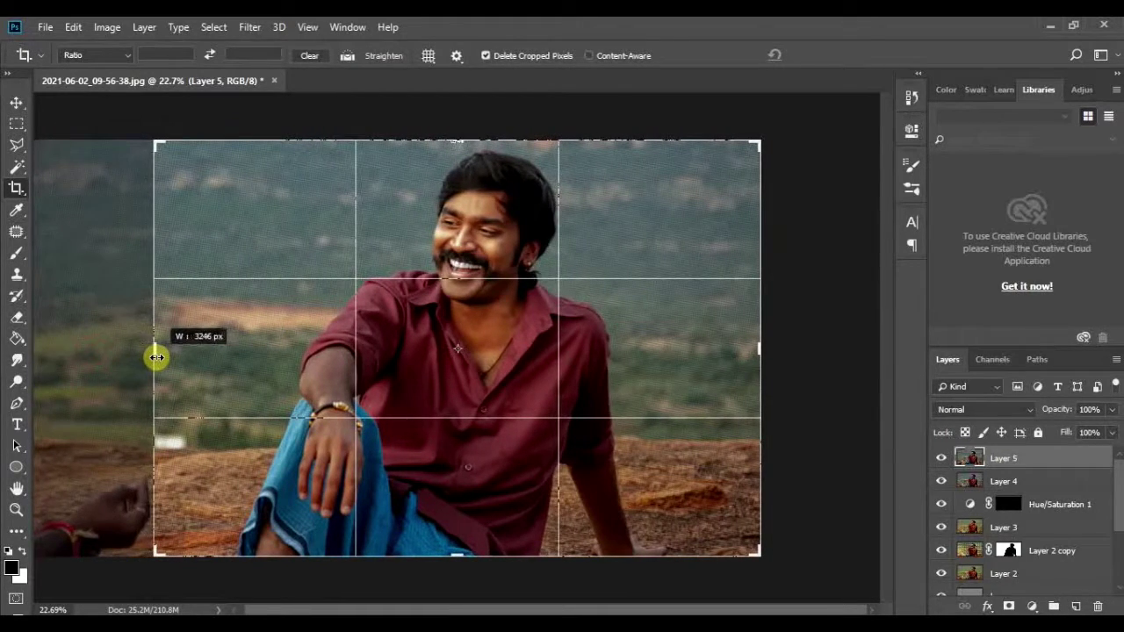
key("Return")
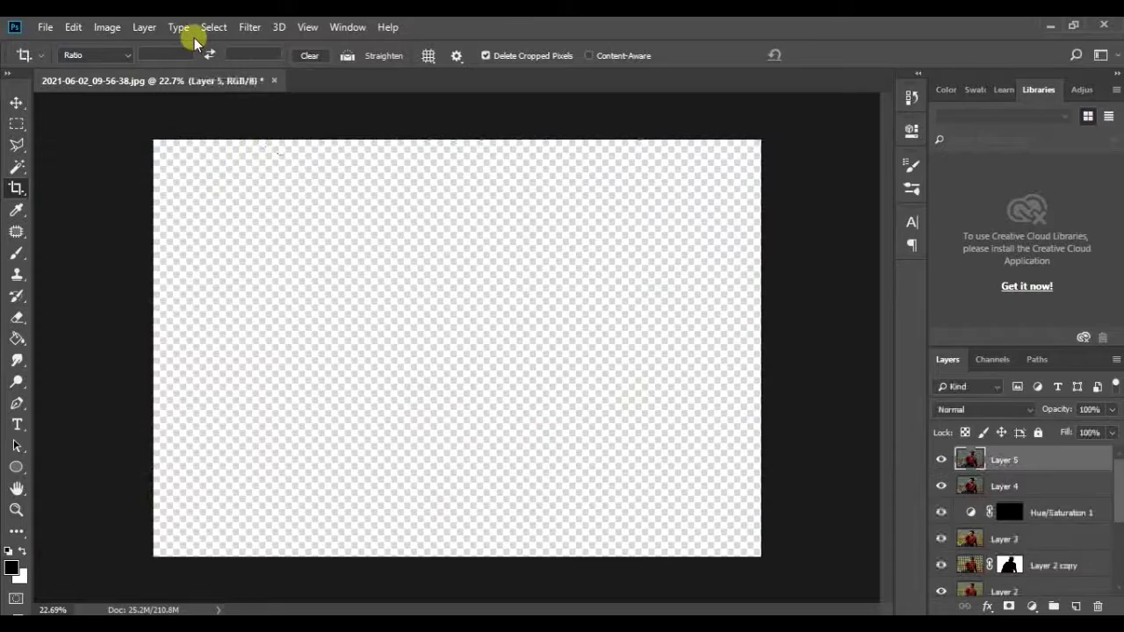
left_click(250, 27)
left_click(336, 124)
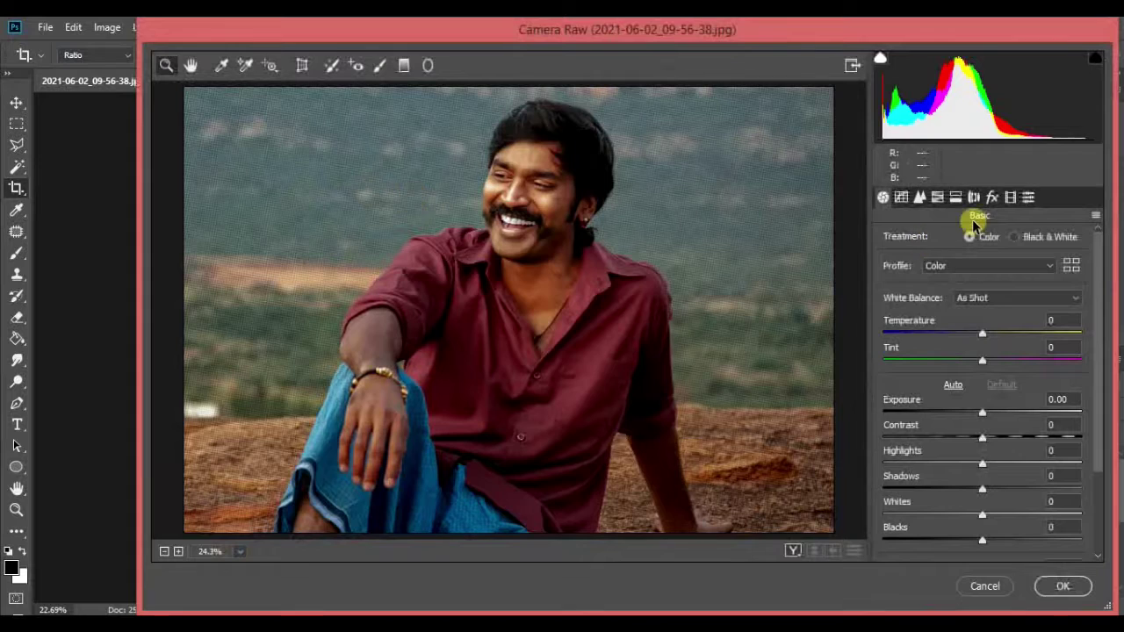
Apply a post-crop vignette: Amount -35, Roundness +43, Feather 59, Highlights 73.
left_click(992, 196)
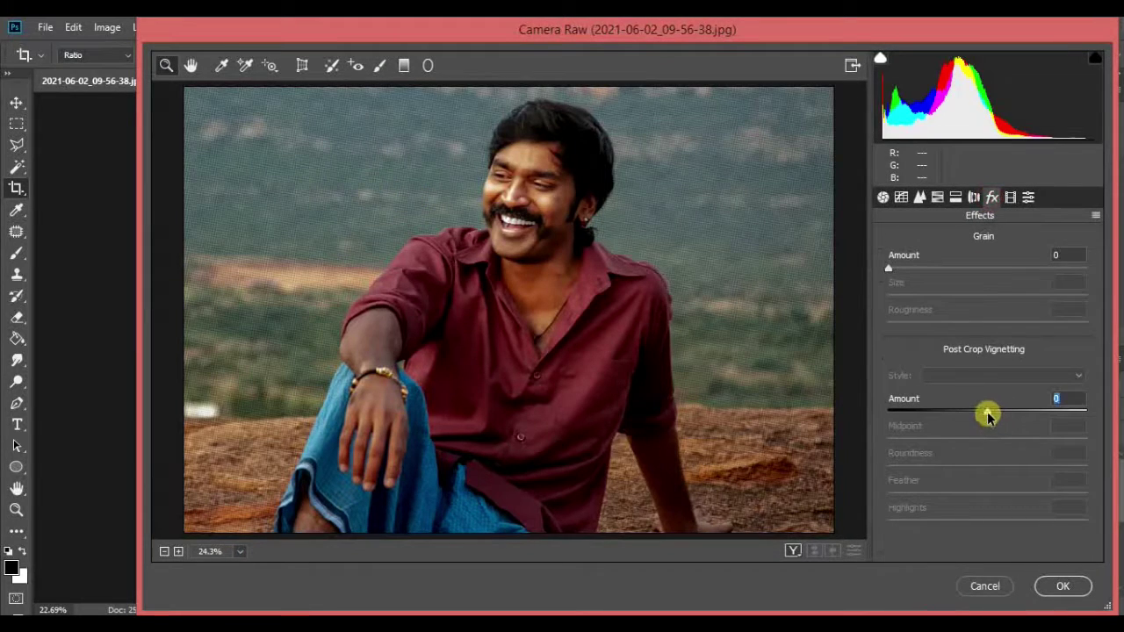
left_click_drag(987, 416, 953, 416)
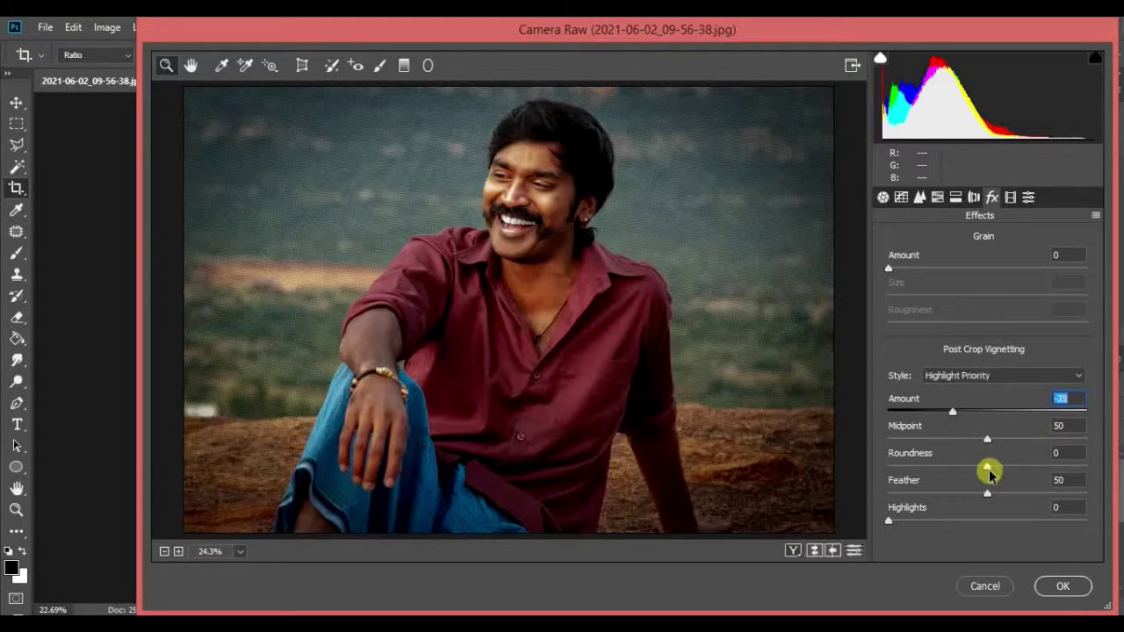
mouse_move(987, 467)
left_mouse_down()
mouse_move(1034, 473)
mouse_move(1005, 497)
left_mouse_up()
left_click_drag(888, 521, 1032, 522)
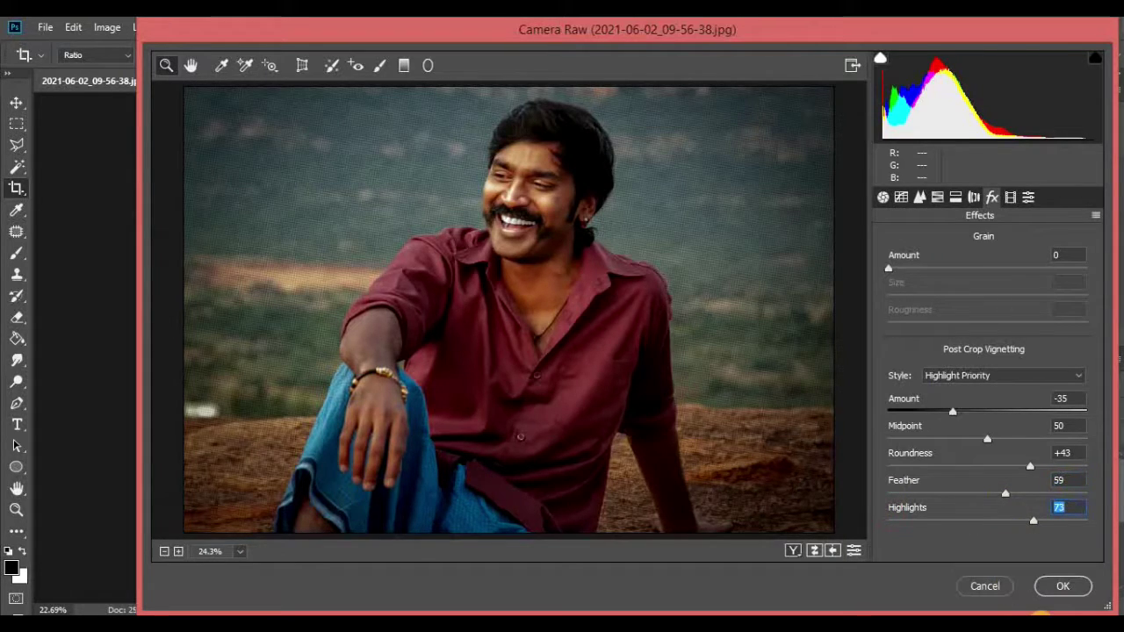
left_click(1058, 585)
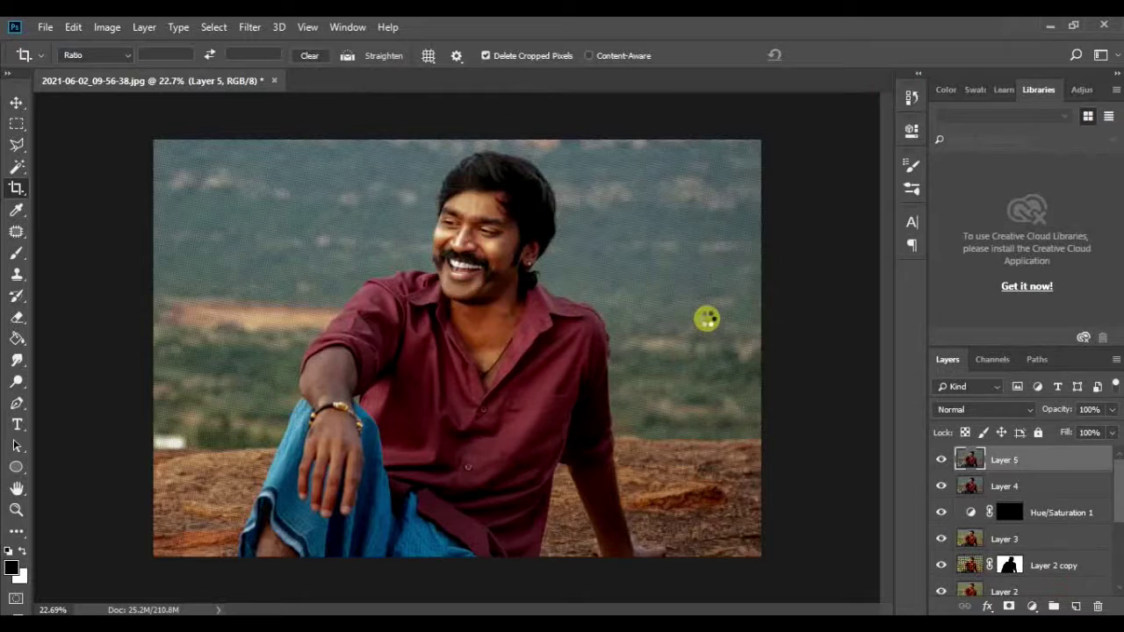
mouse_move(412, 200)
left_mouse_down()
mouse_move(536, 252)
mouse_move(522, 251)
left_mouse_up()
scroll(983, 510, "down", 2)
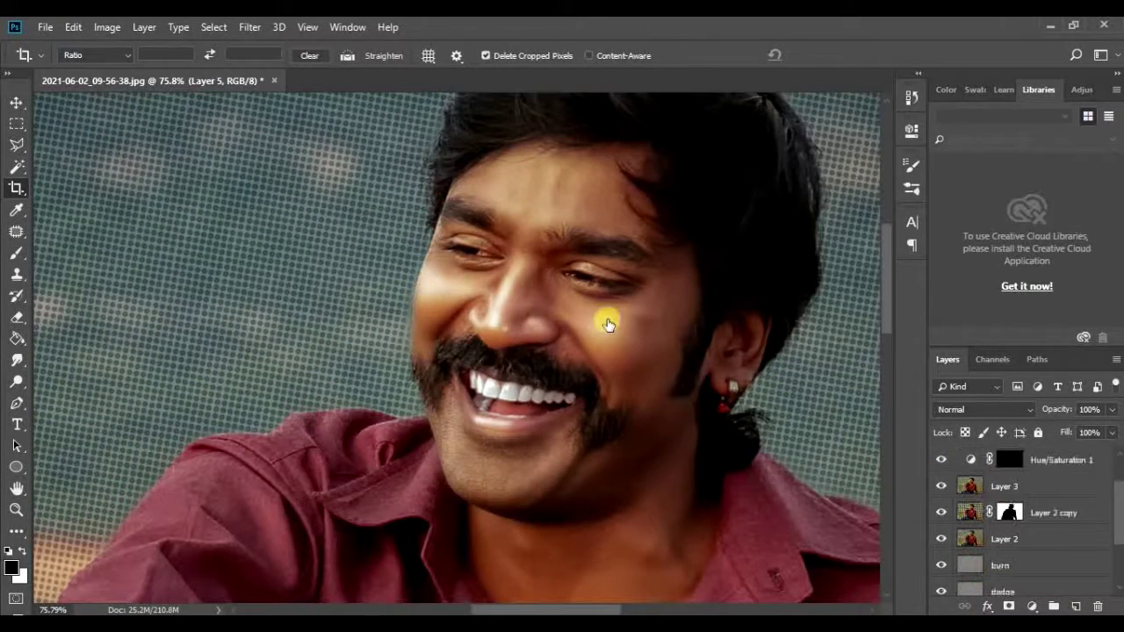
scroll(710, 383, "up", 2)
scroll(710, 384, "up", 2)
scroll(670, 409, "up", 3)
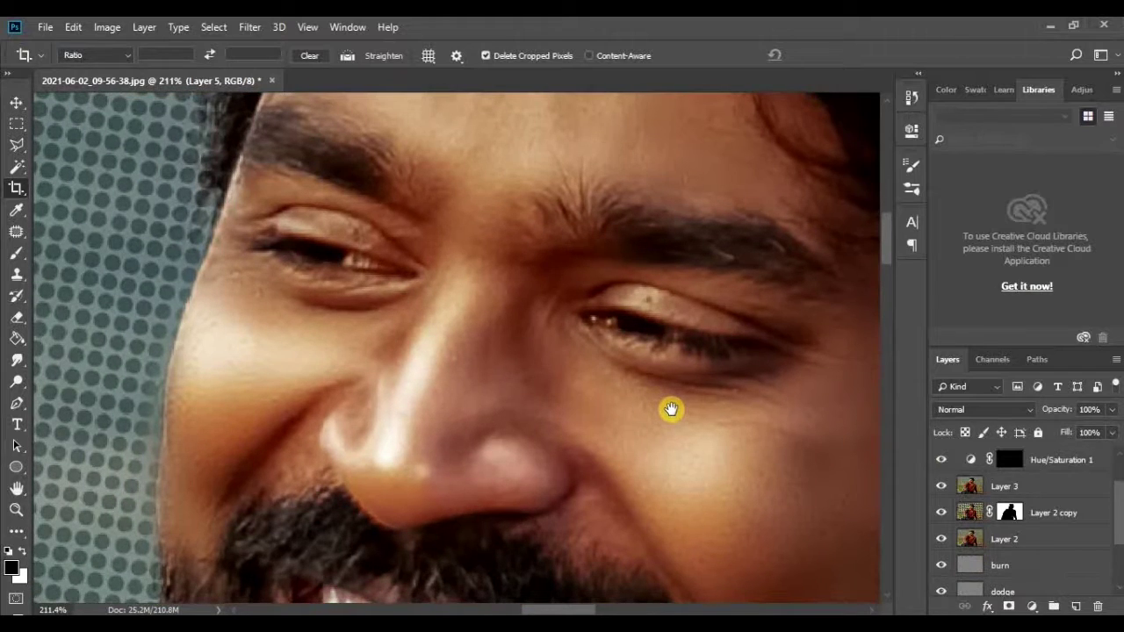
scroll(974, 554, "down", 3)
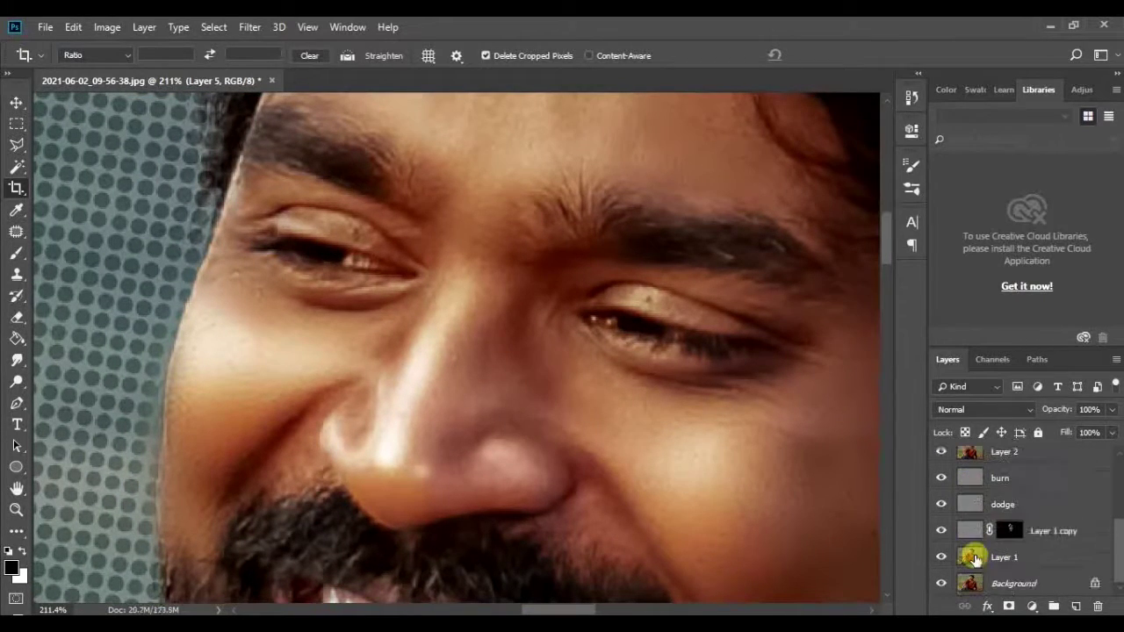
left_click(942, 584, "alt")
left_click(942, 584, "alt")
left_click(942, 584, "alt")
scroll(641, 418, "down", 2)
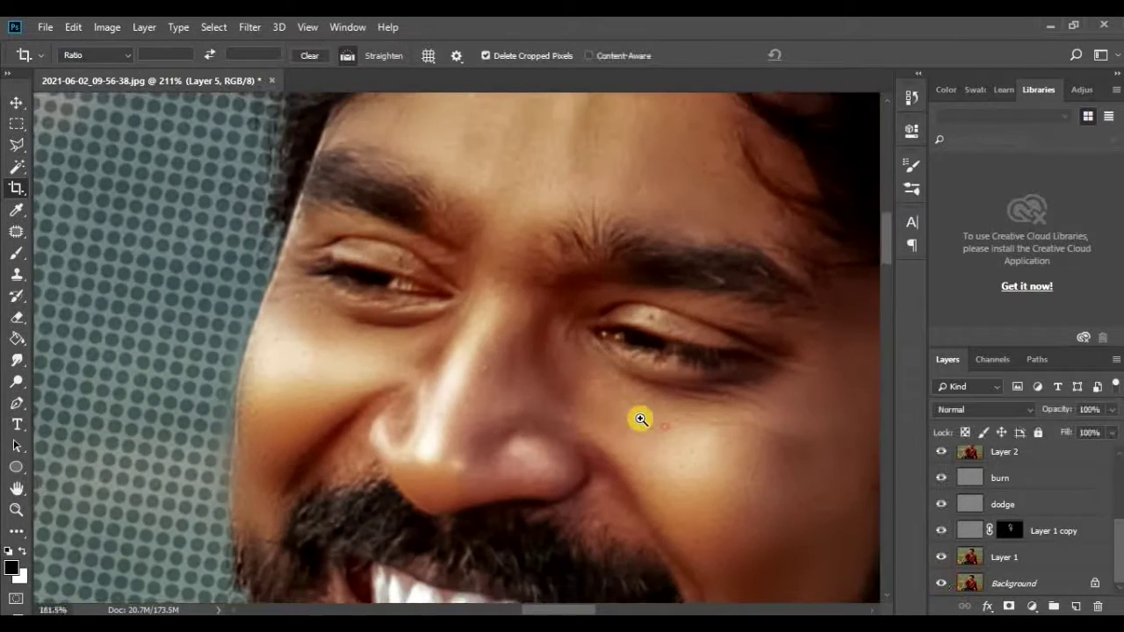
scroll(641, 419, "down", 1)
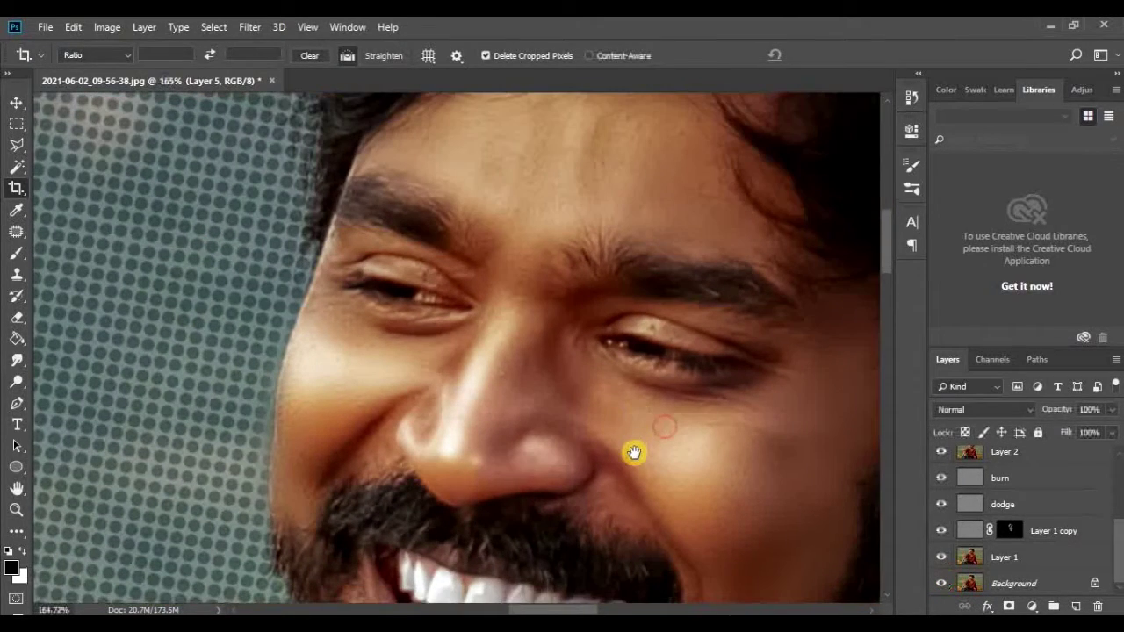
left_click(940, 584, "alt")
left_click(942, 584, "alt")
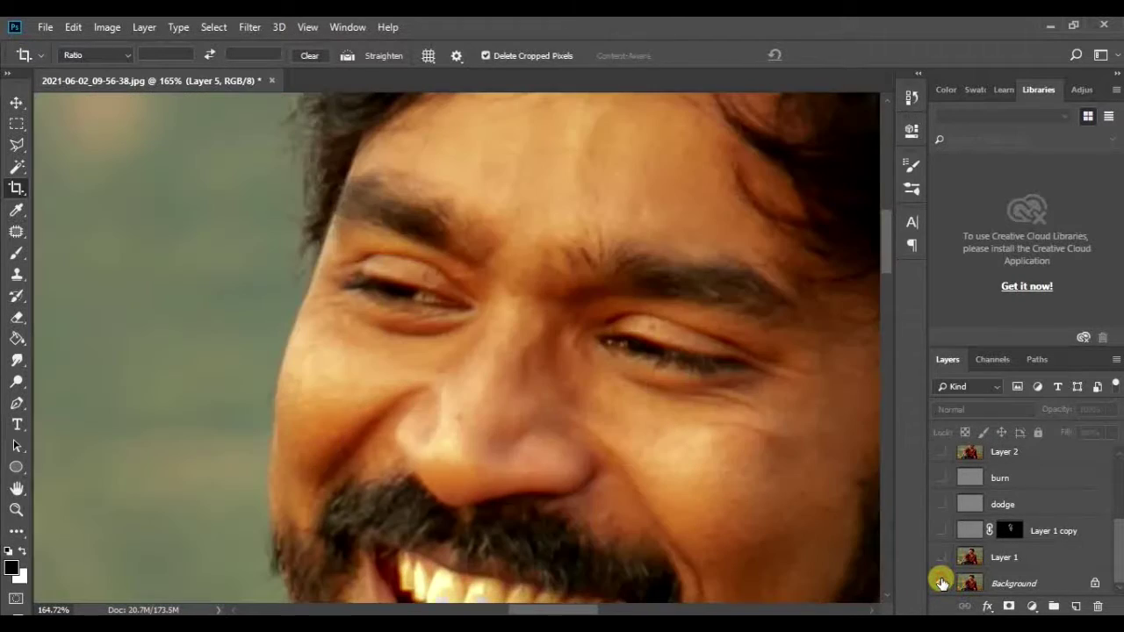
left_click(942, 584, "alt")
scroll(601, 373, "down", 2)
scroll(544, 334, "up", 1)
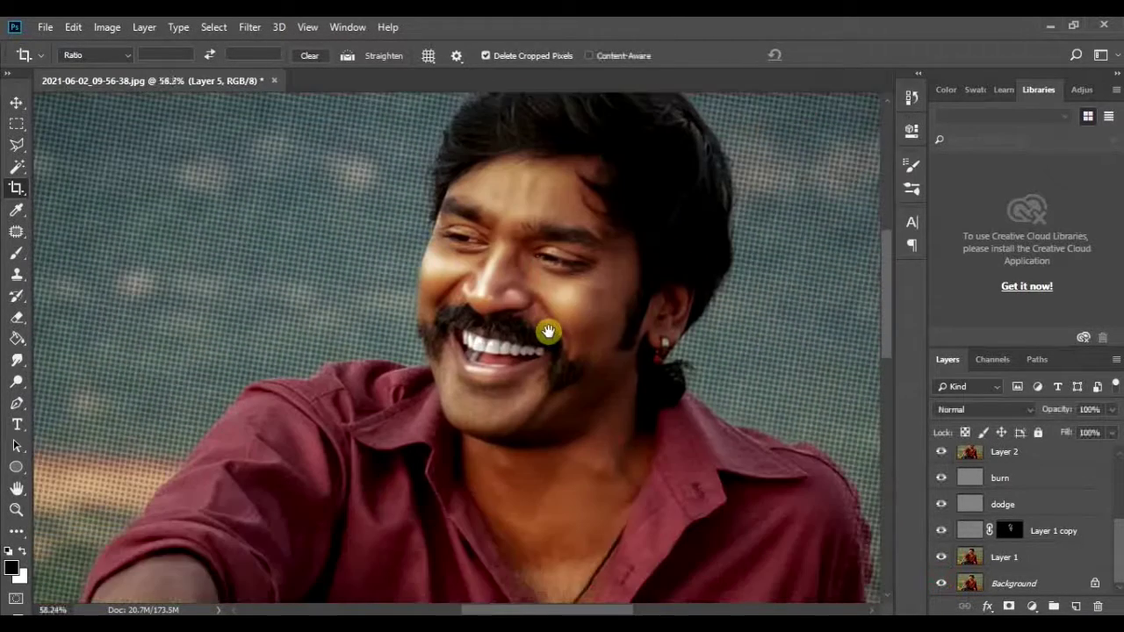
scroll(558, 281, "up", 1)
scroll(567, 272, "up", 1)
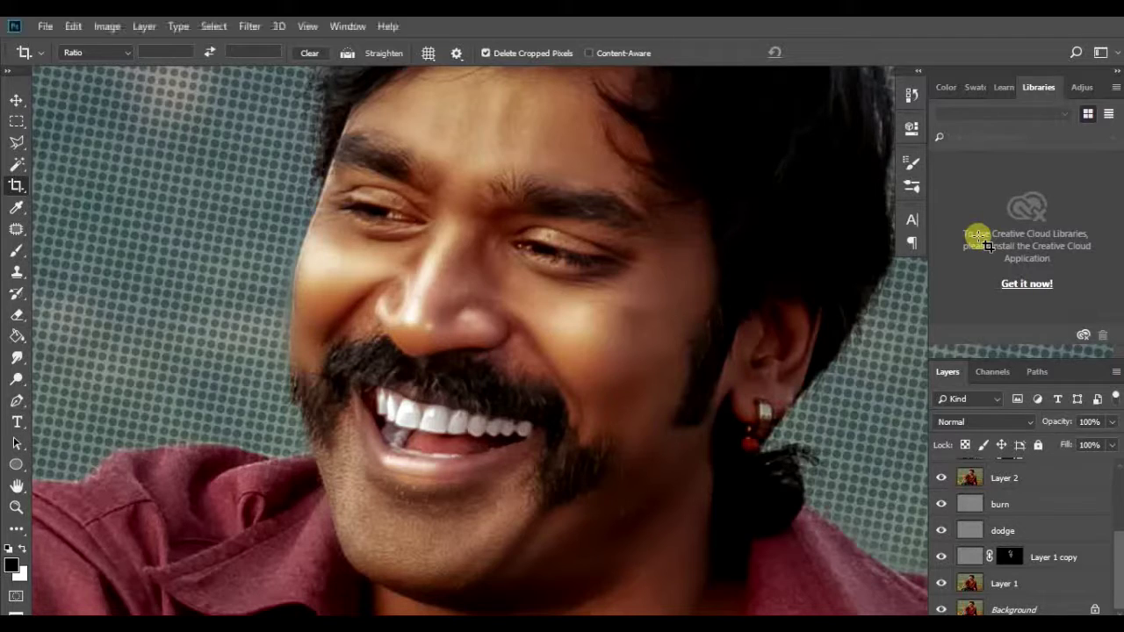
Select the Move tool and cycle to Full Screen Mode with all panels and menus hidden.
key("f")
key("f")
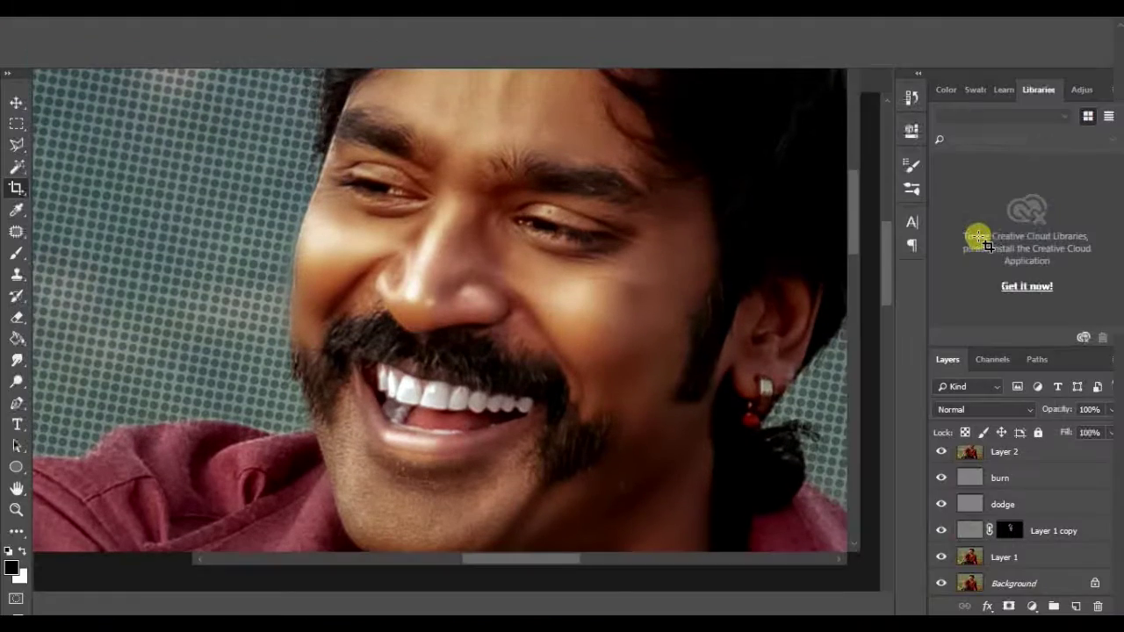
key("v")
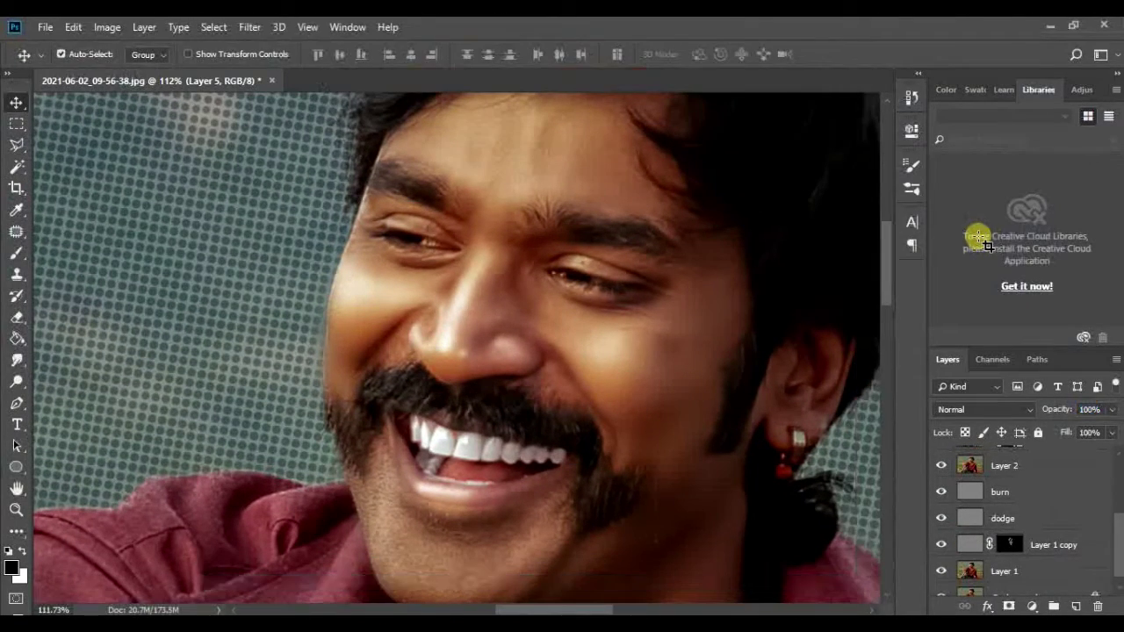
scroll(544, 303, "up", 2)
scroll(532, 299, "down", 3)
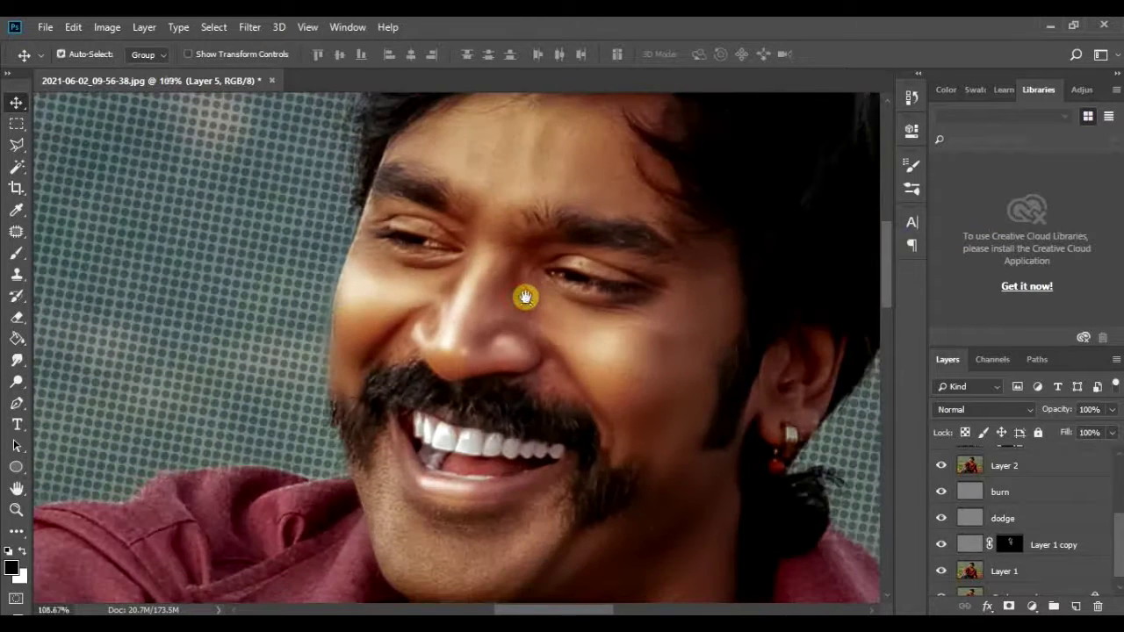
key("f")
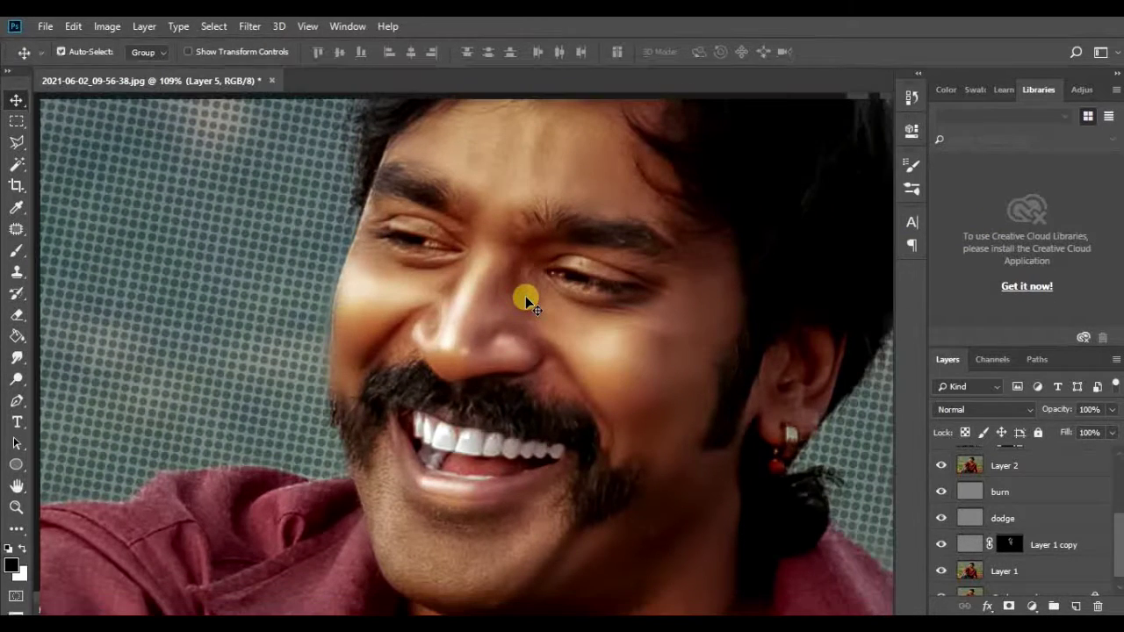
key("f")
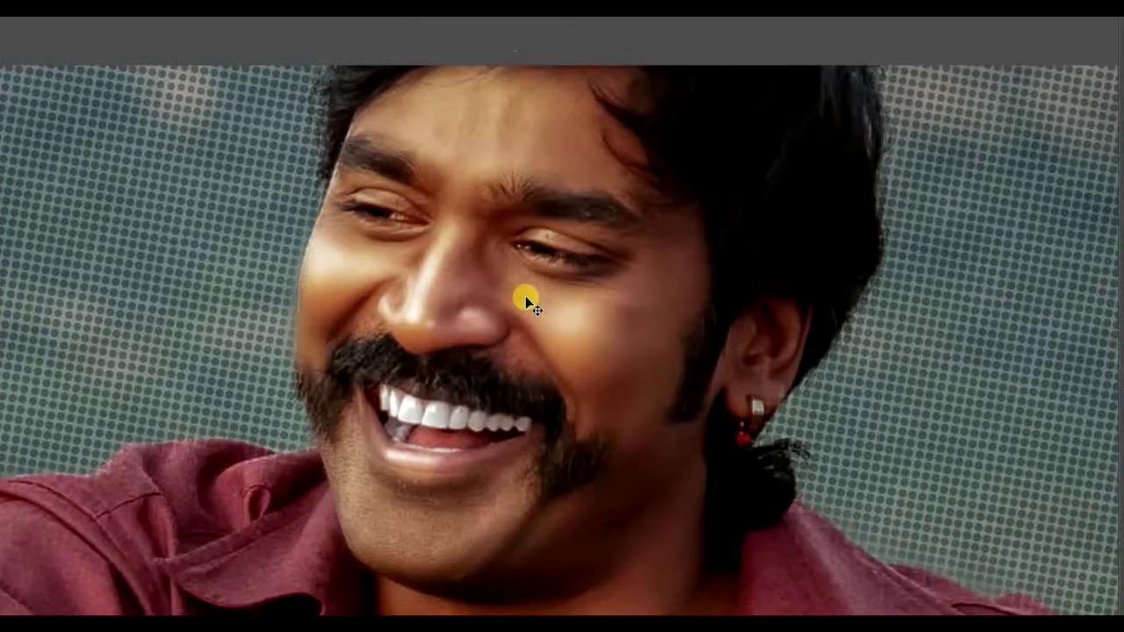
Zoom and pan across the finished portrait to inspect the mouth and moustache.
scroll(531, 298, "down", 1)
scroll(396, 243, "down", 3)
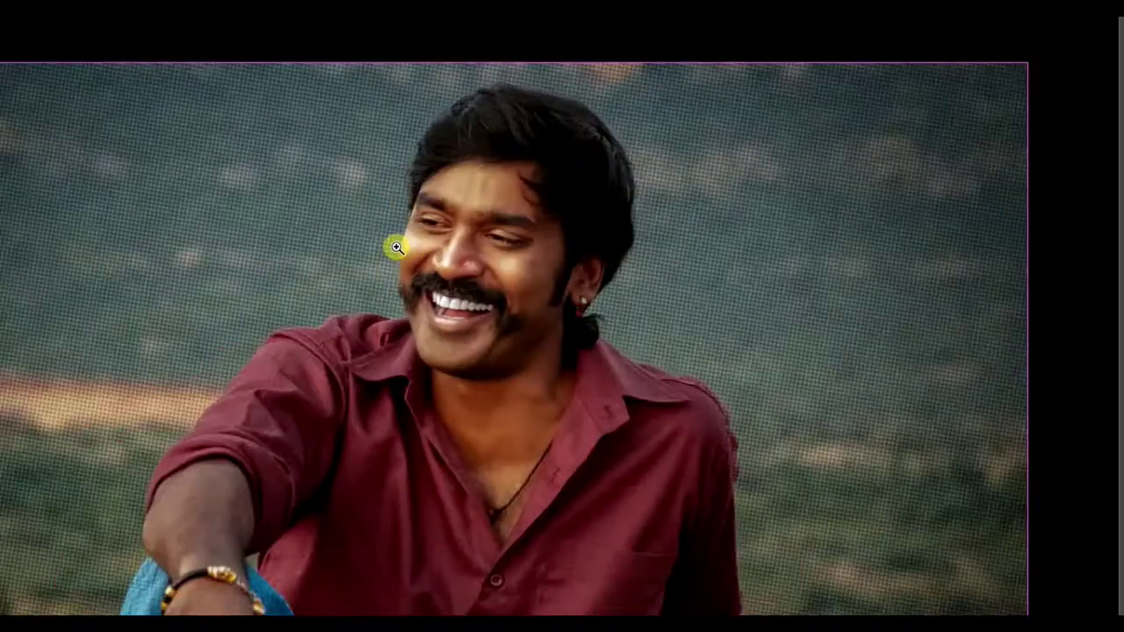
scroll(361, 243, "down", 2)
scroll(580, 477, "down", 1)
scroll(535, 430, "up", 1)
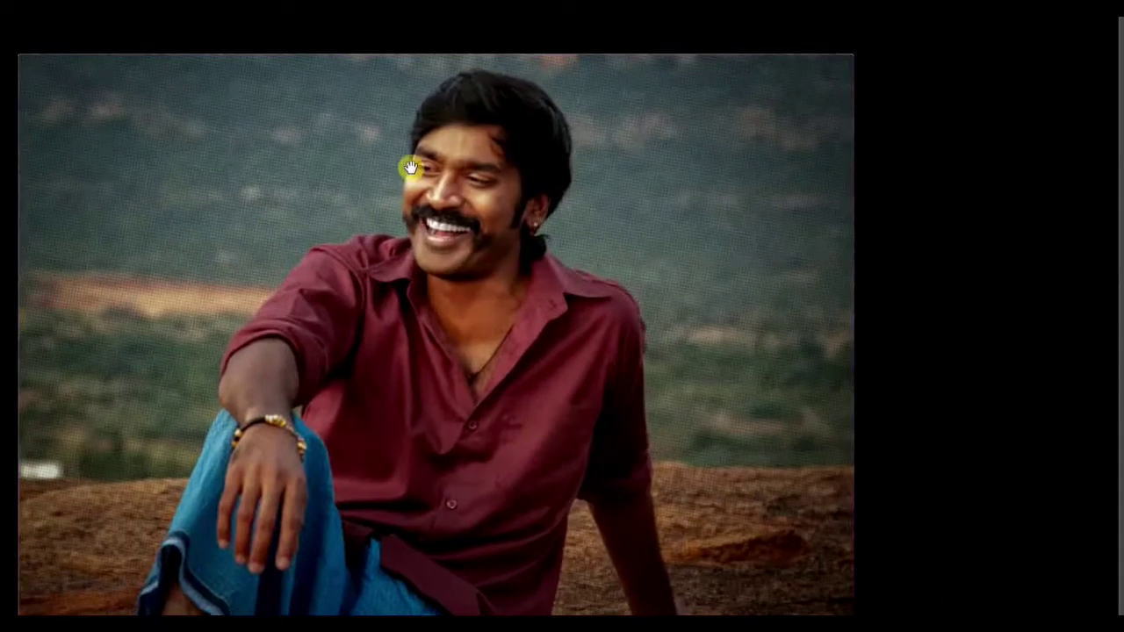
scroll(557, 234, "up", 5)
scroll(560, 236, "up", 1)
scroll(561, 236, "down", 2)
left_click_drag(539, 339, 717, 150)
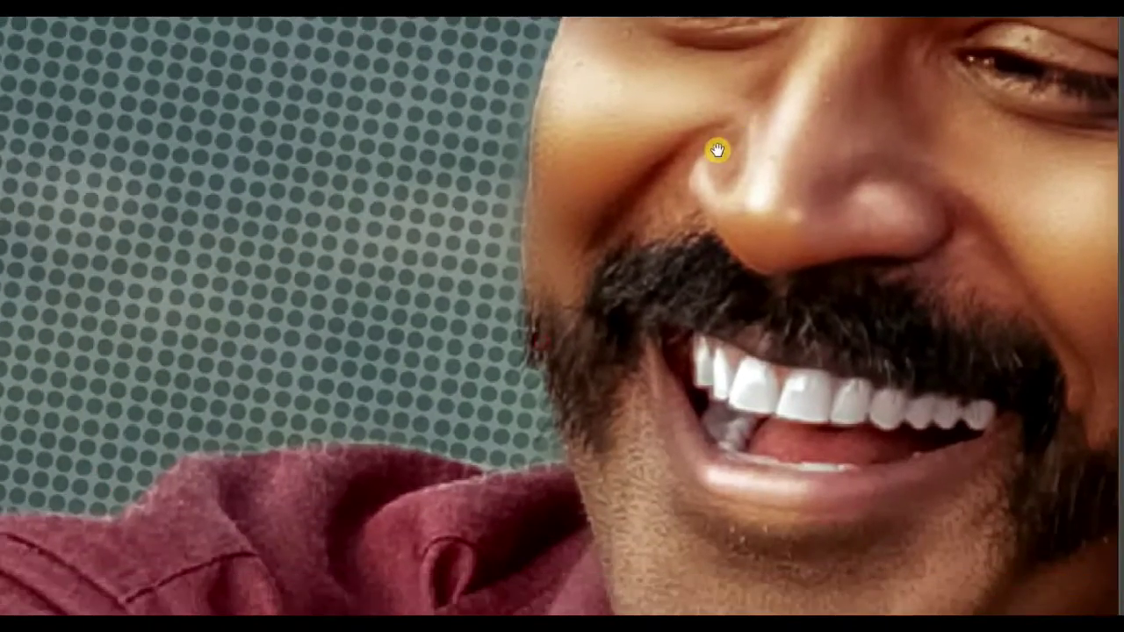
scroll(717, 151, "down", 2)
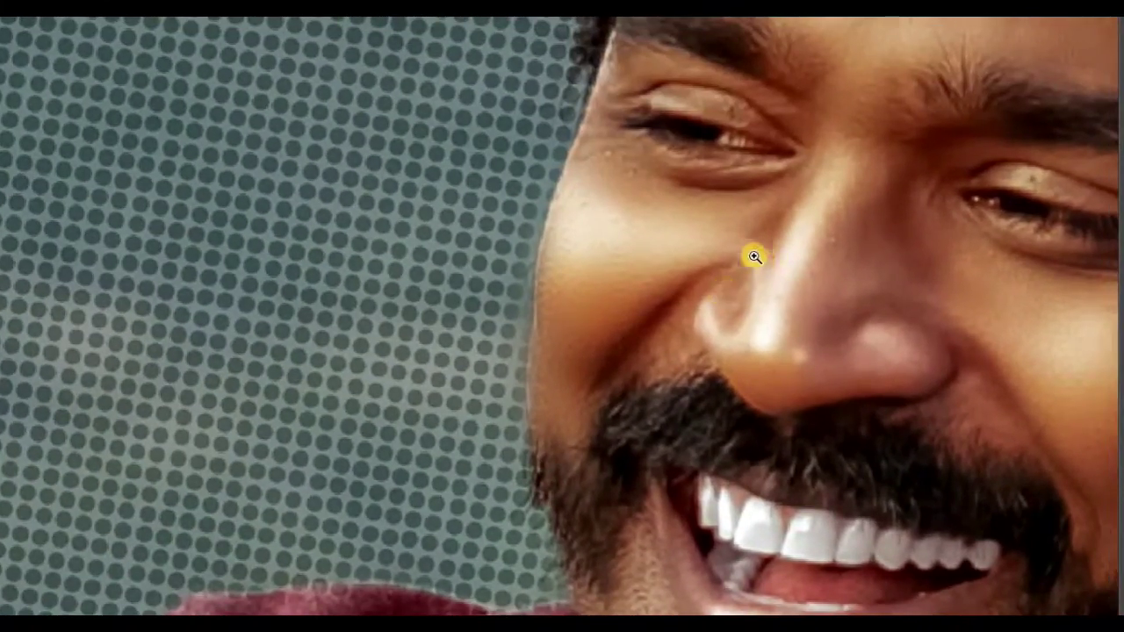
scroll(741, 253, "down", 1)
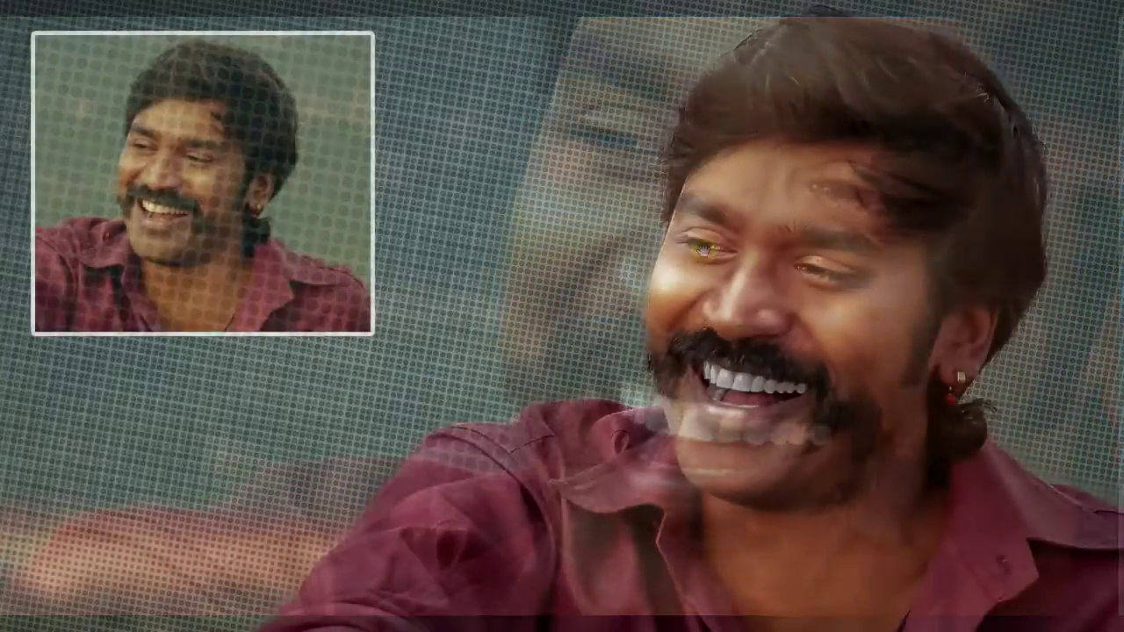